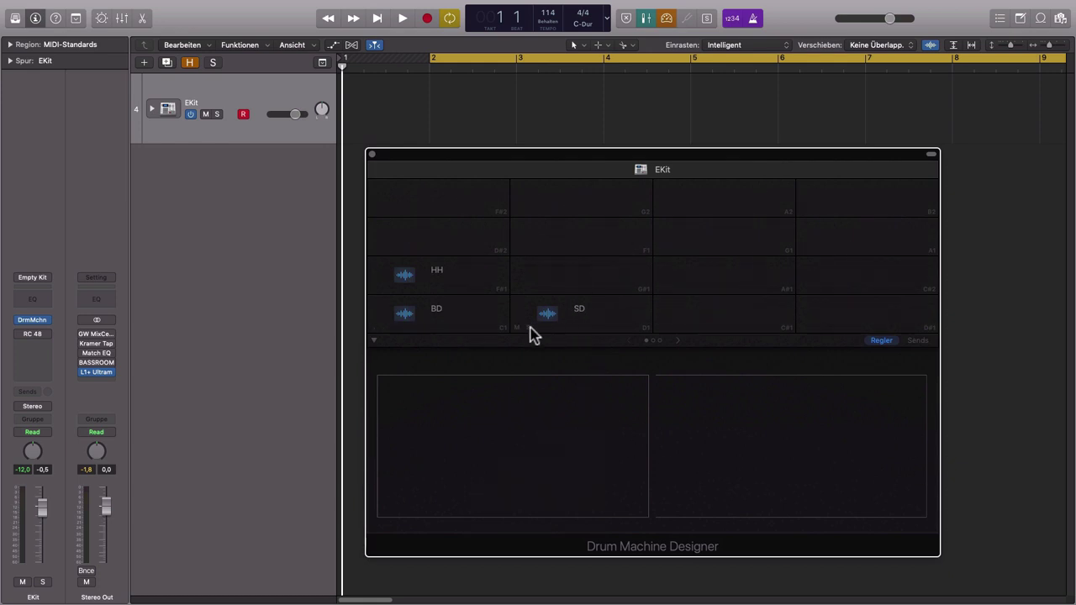
Step: Select the BD pad of the EKit and record a two-bar BD, SD and HH beat starting at bar 2
left_click(454, 324)
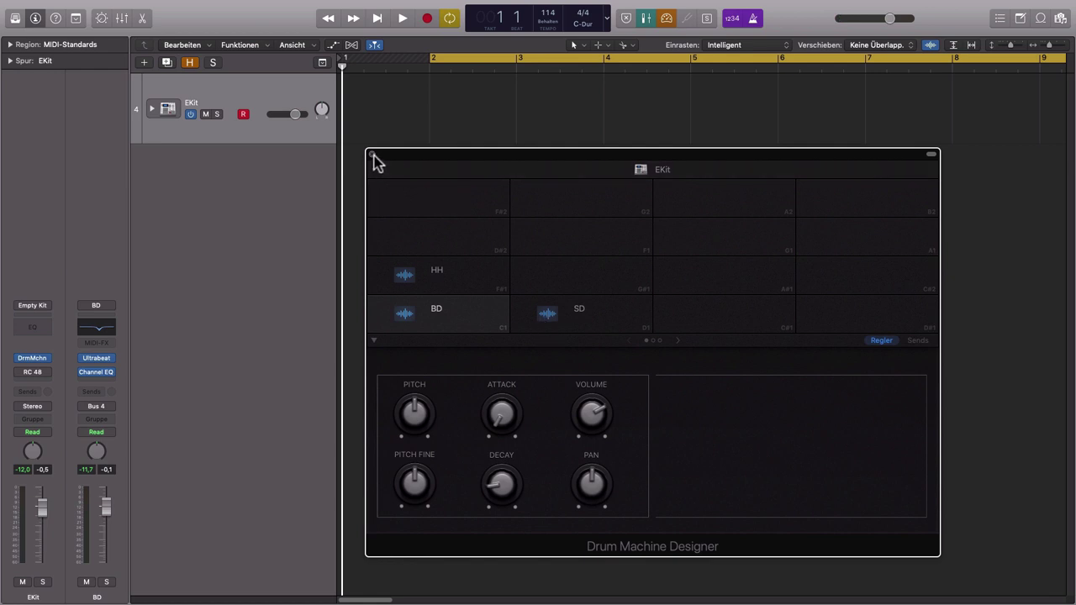
key("space")
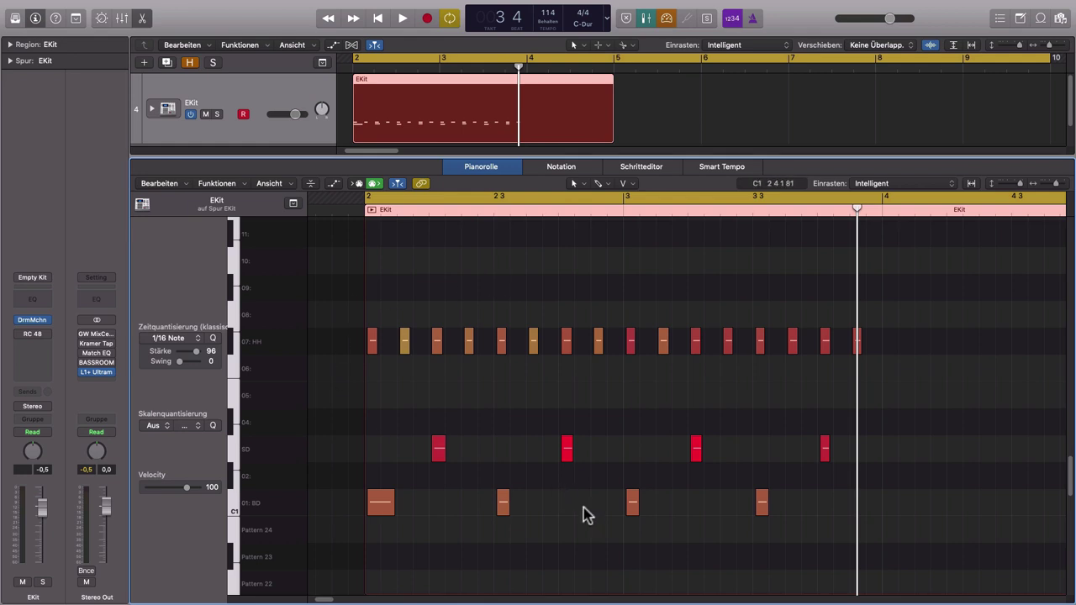
Step: Raise the velocity of the four BD notes to 124
left_click_drag(831, 504, 384, 479)
left_click(446, 514)
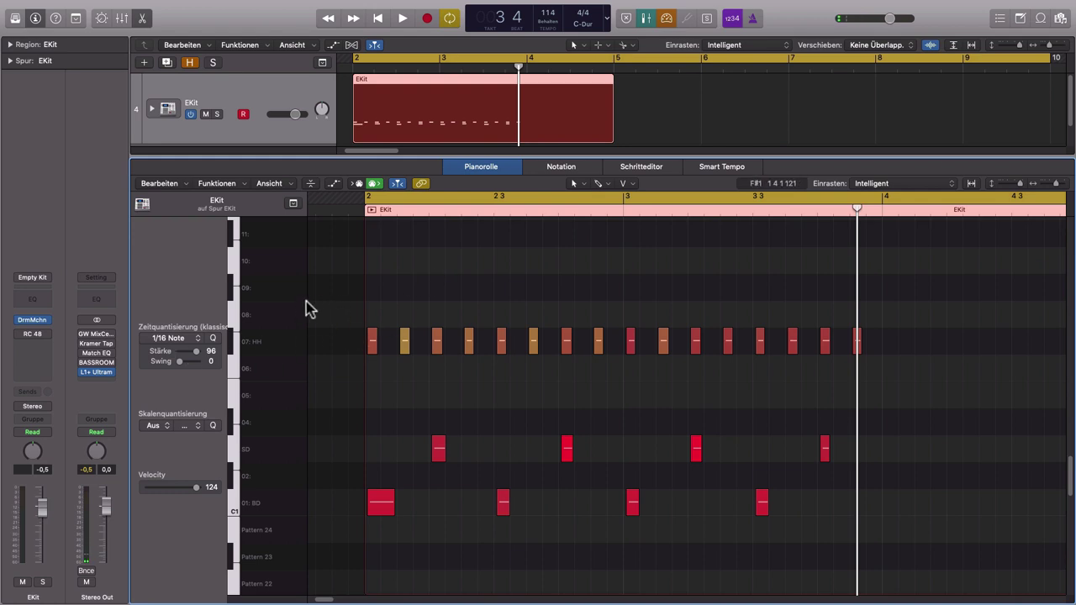
Step: Quantize all the recorded drum notes to 1/16 Note
left_click_drag(330, 296, 940, 572)
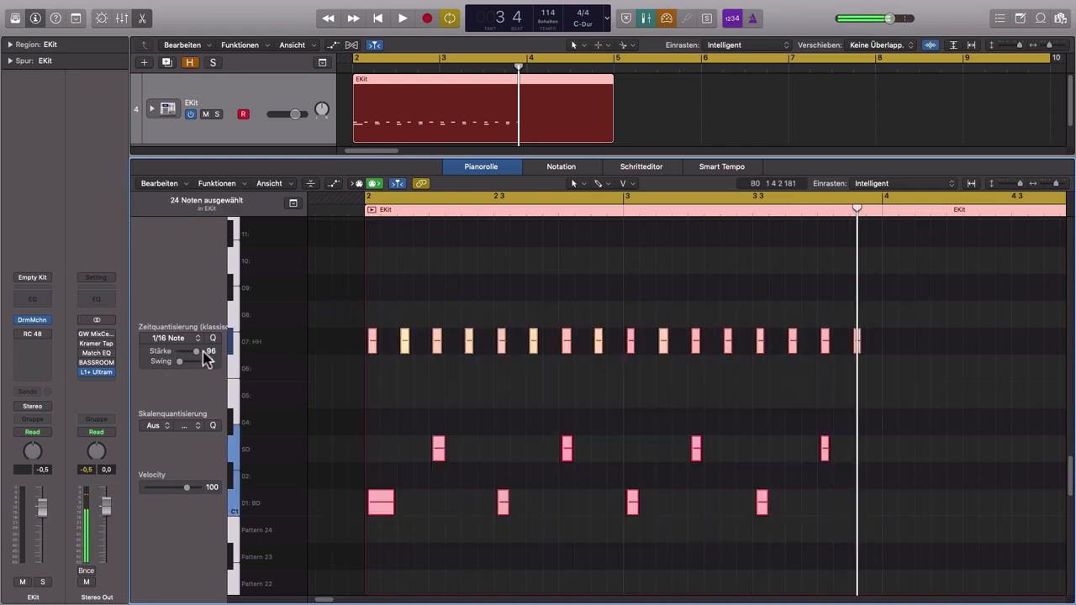
left_click(213, 338)
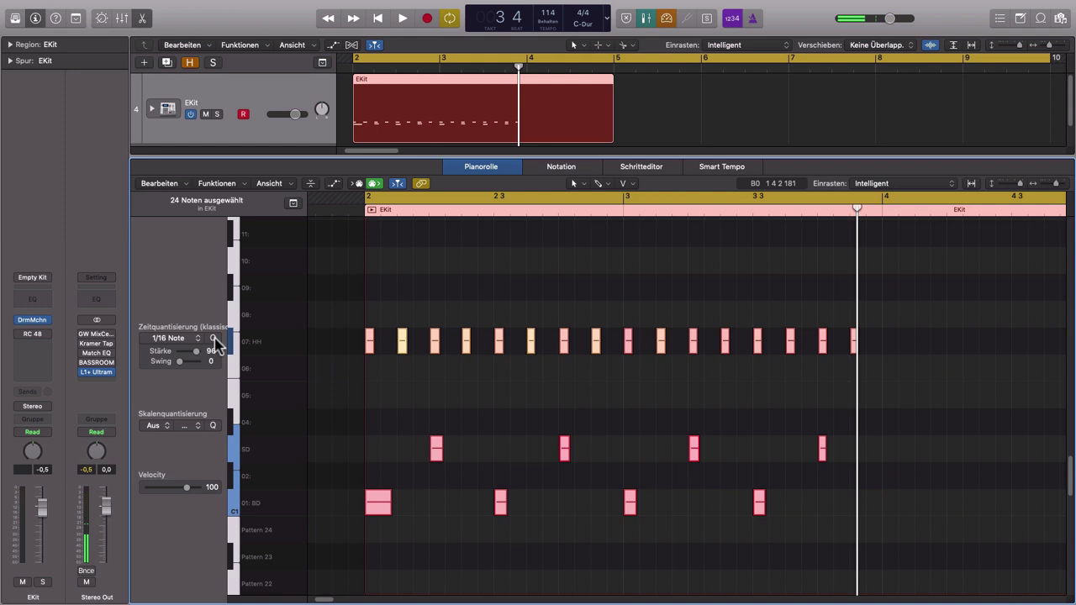
left_click(490, 392)
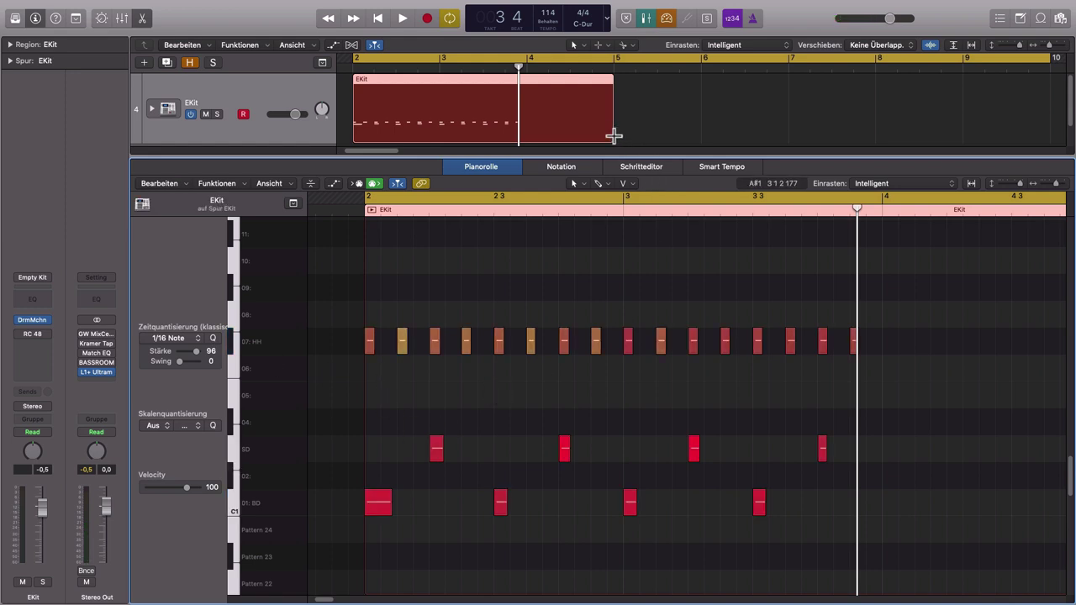
Step: Shorten the EKit region to end at bar 4 and loop it up to bar 10
left_click_drag(600, 137, 530, 139)
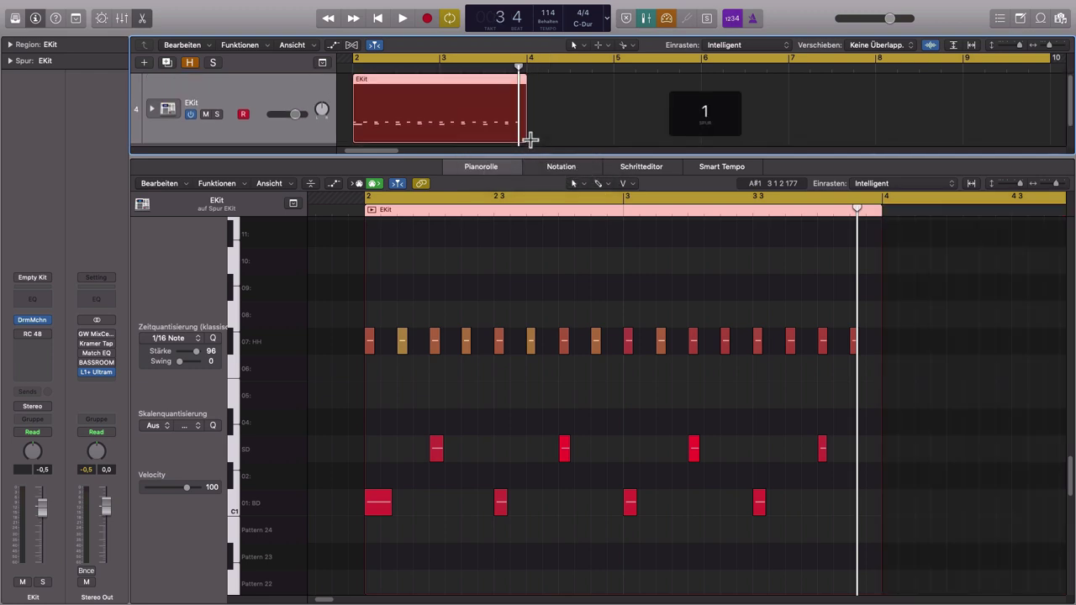
left_click_drag(523, 72, 1065, 96)
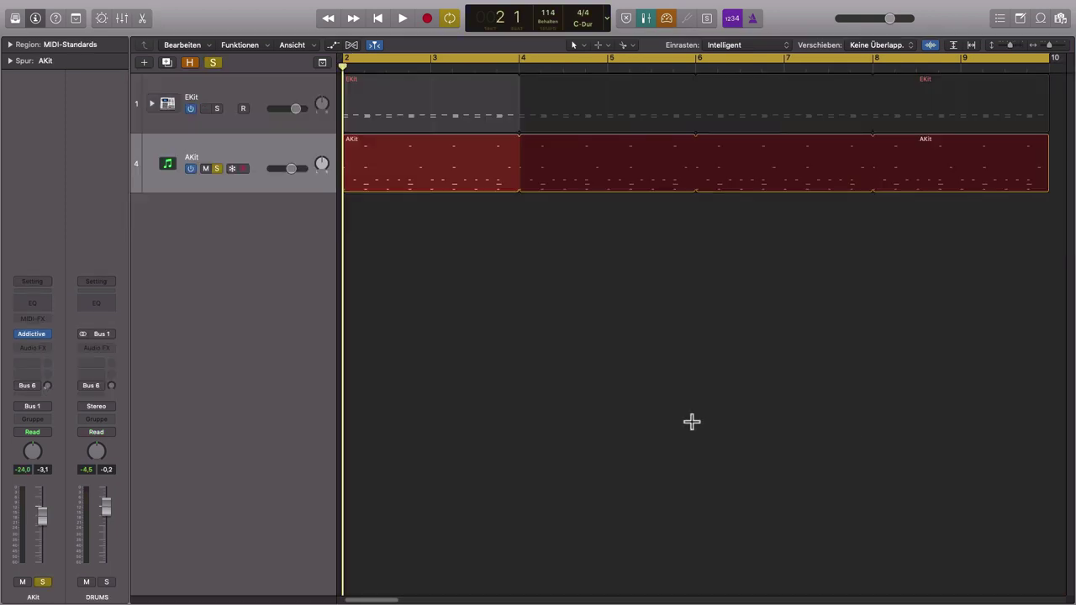
Step: Solo the EKit track instead of AKit and listen to a short passage of it
left_click(217, 169)
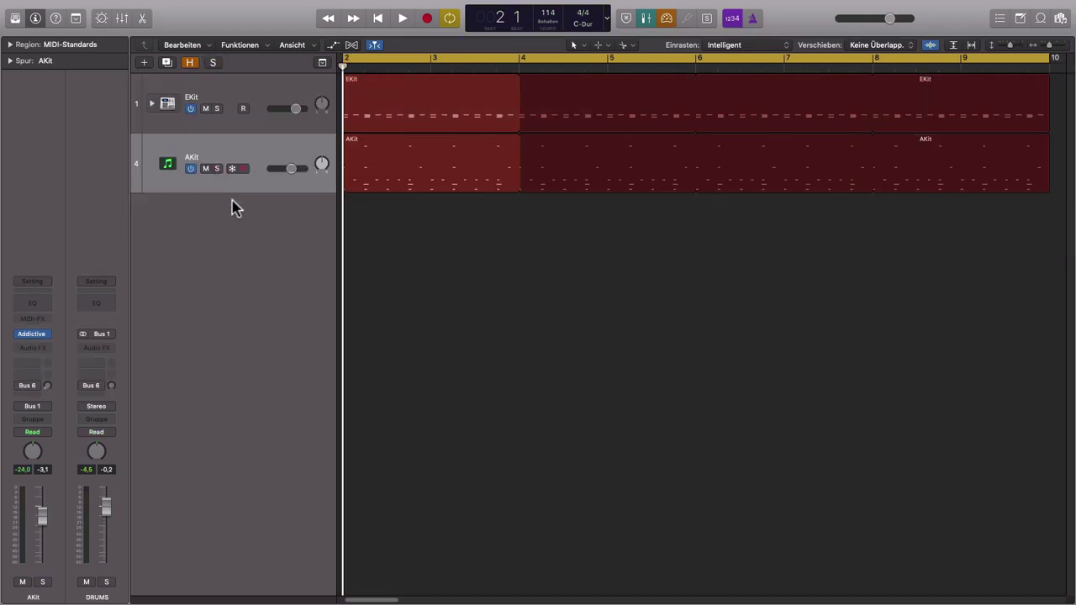
left_click(217, 108)
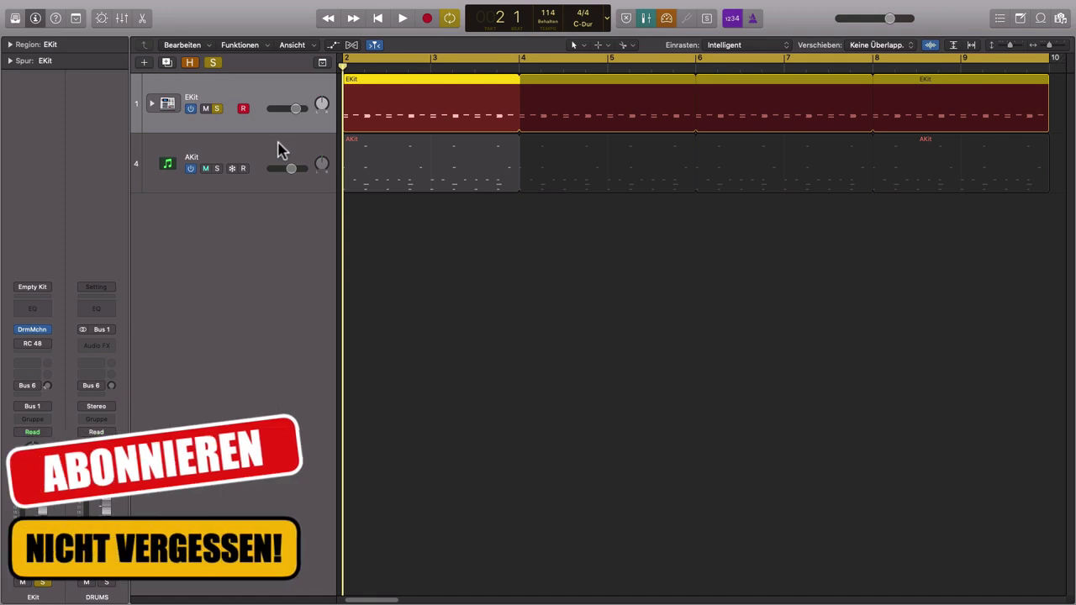
key("space")
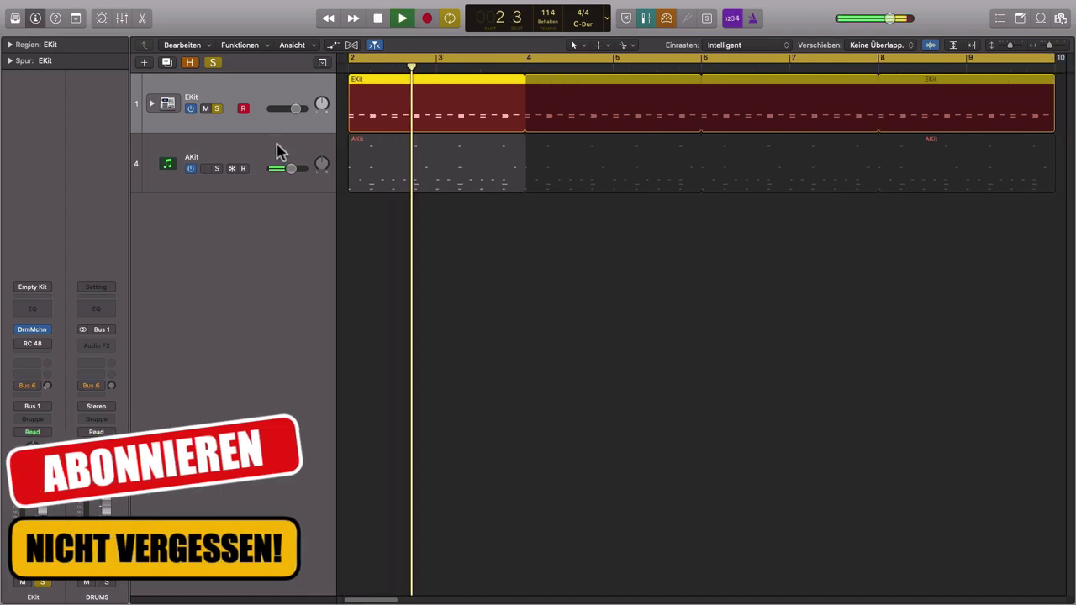
key("space")
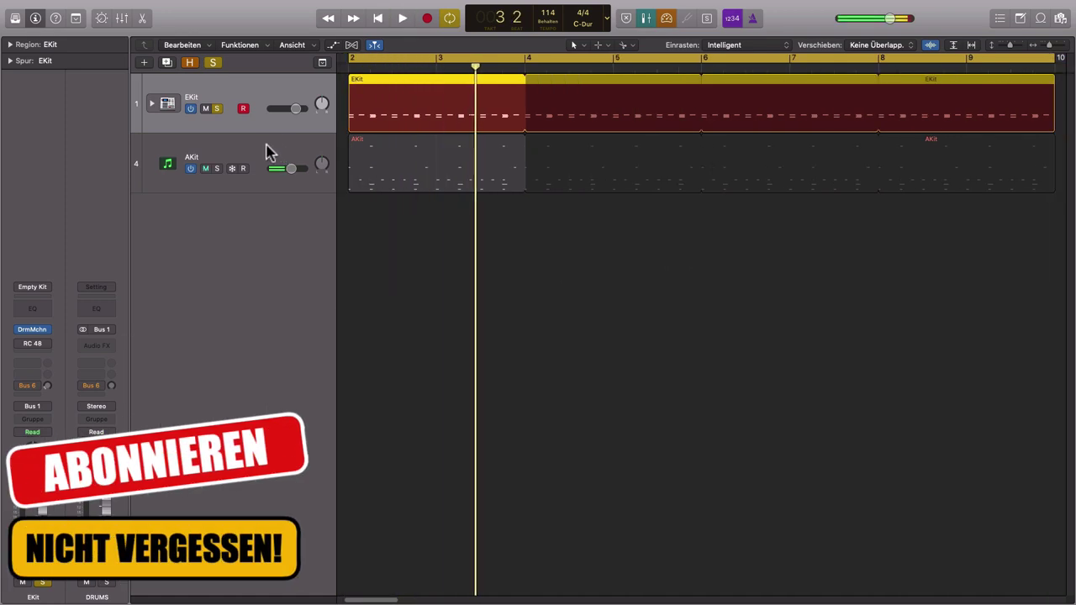
Step: Select the AKit track, take EKit out of solo and show the Addictive Drums 2 instrument over the arrangement
left_click(263, 156)
left_click(217, 108)
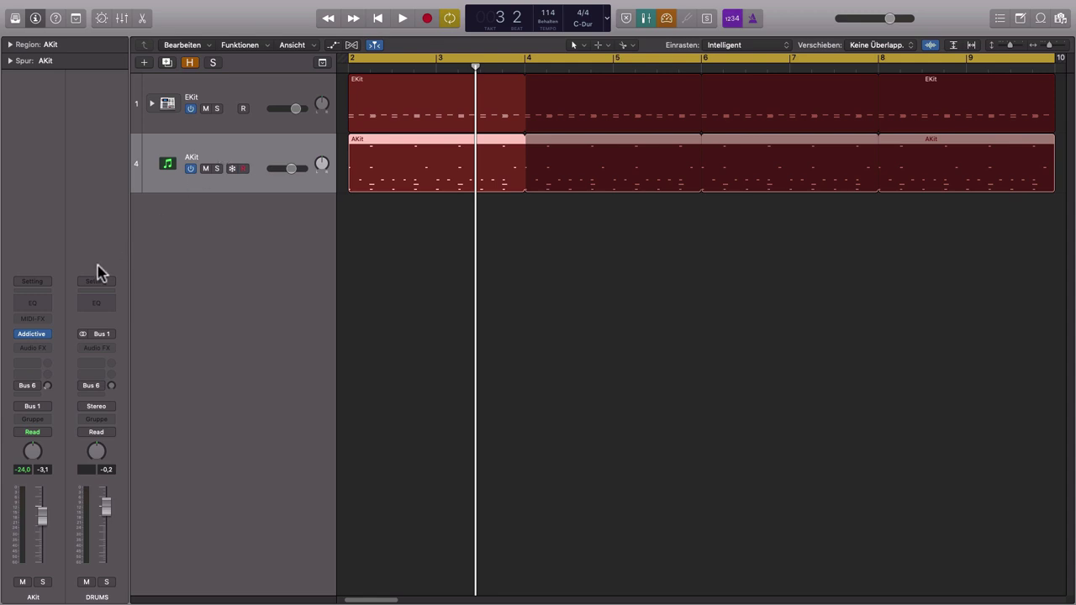
left_click(40, 336)
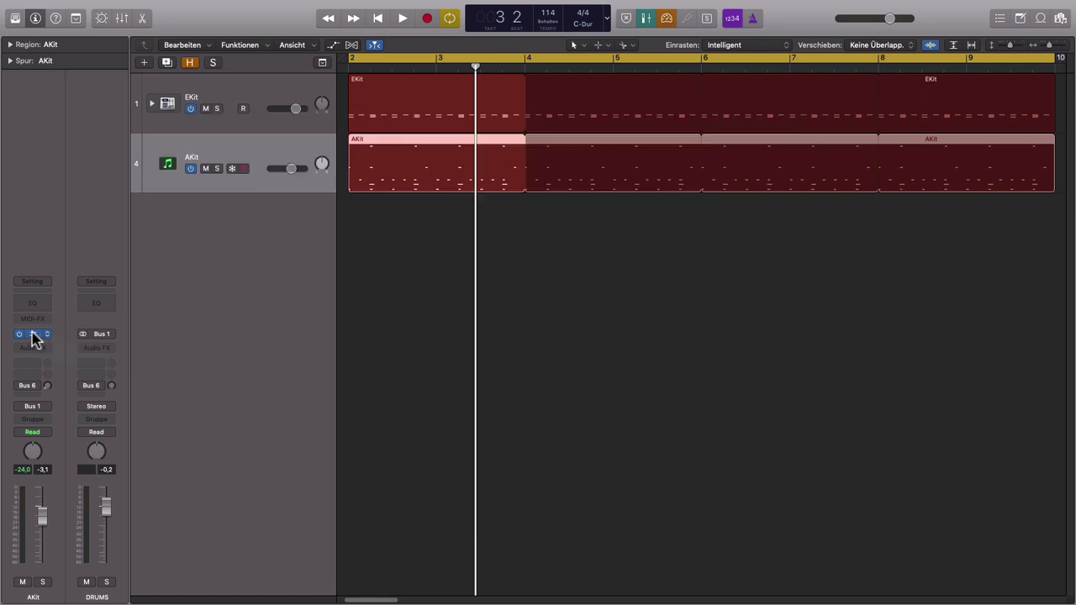
left_click_drag(439, 137, 610, 113)
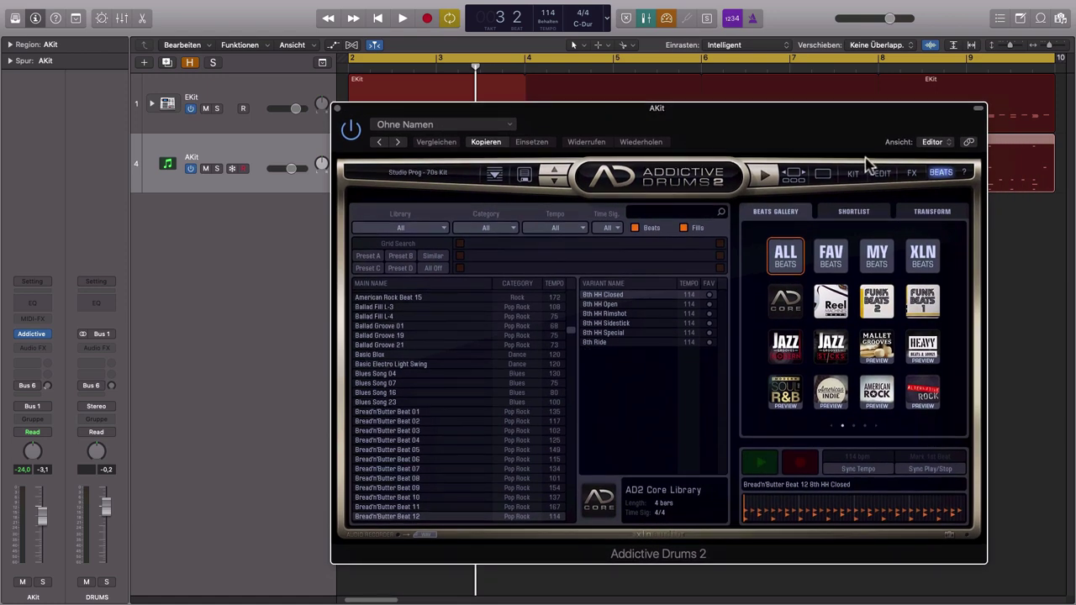
Step: Solo the AKit track, listen to it briefly and hide the Addictive Drums 2 window
left_click(218, 168)
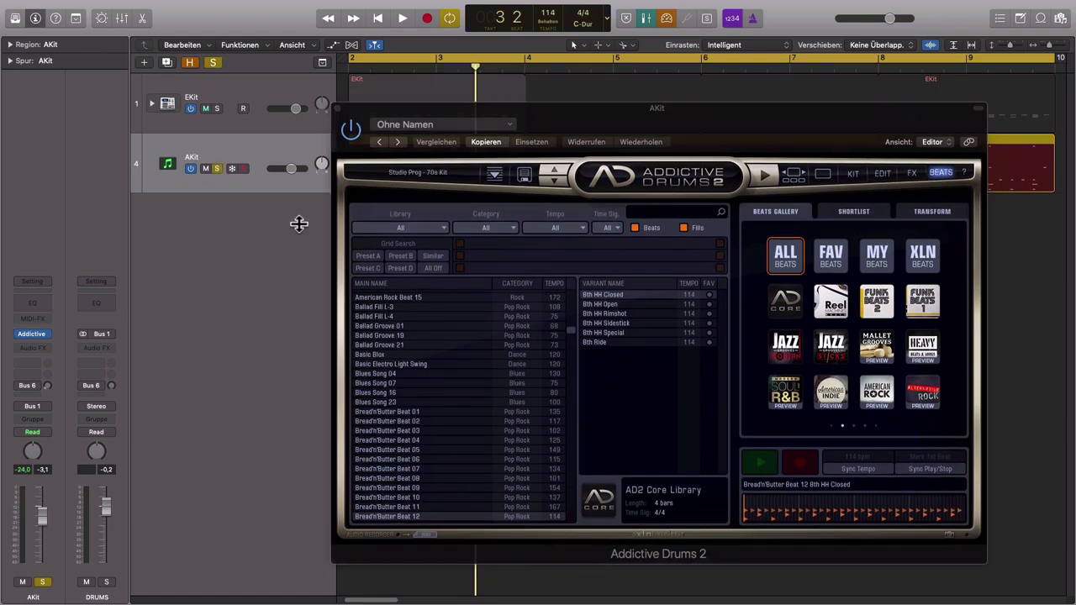
key("space")
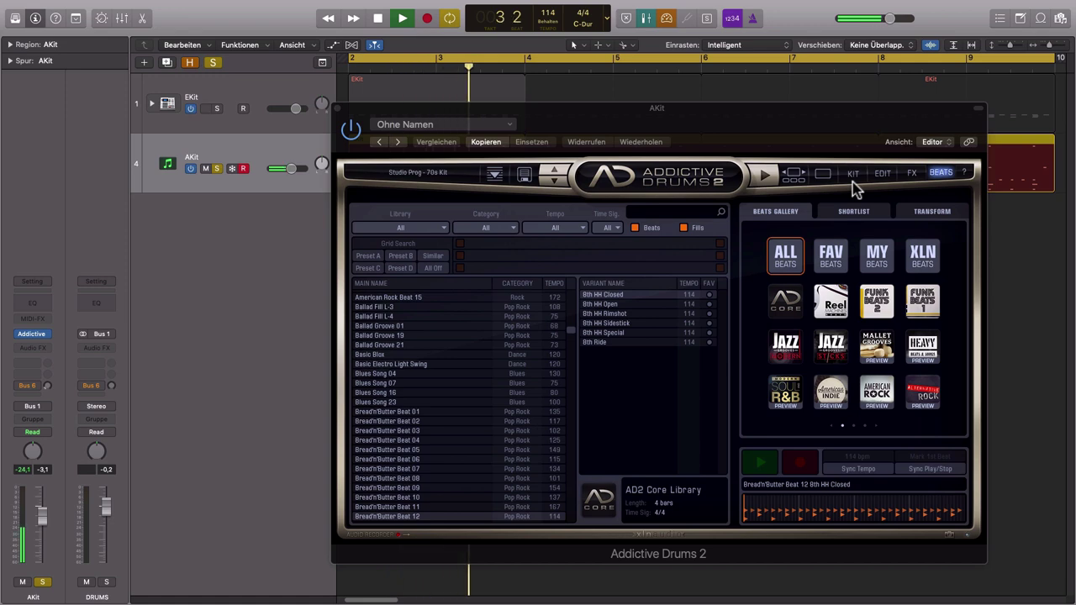
key("space")
key("v")
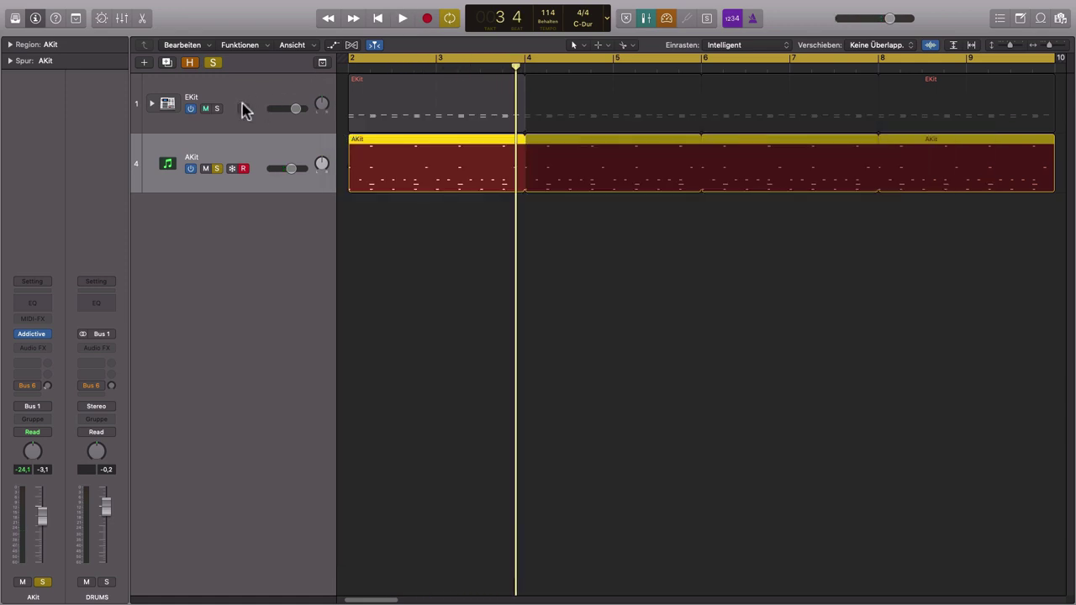
Step: Listen from bar 2 to EKit soloed alone, then to EKit and AKit soloed together
left_click(217, 109)
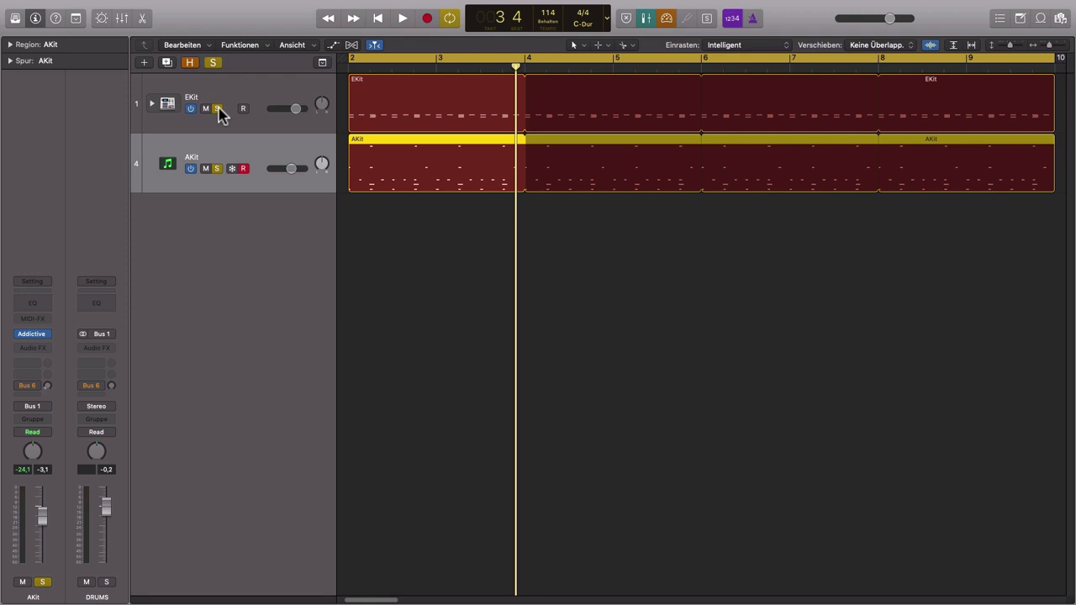
left_click(217, 168)
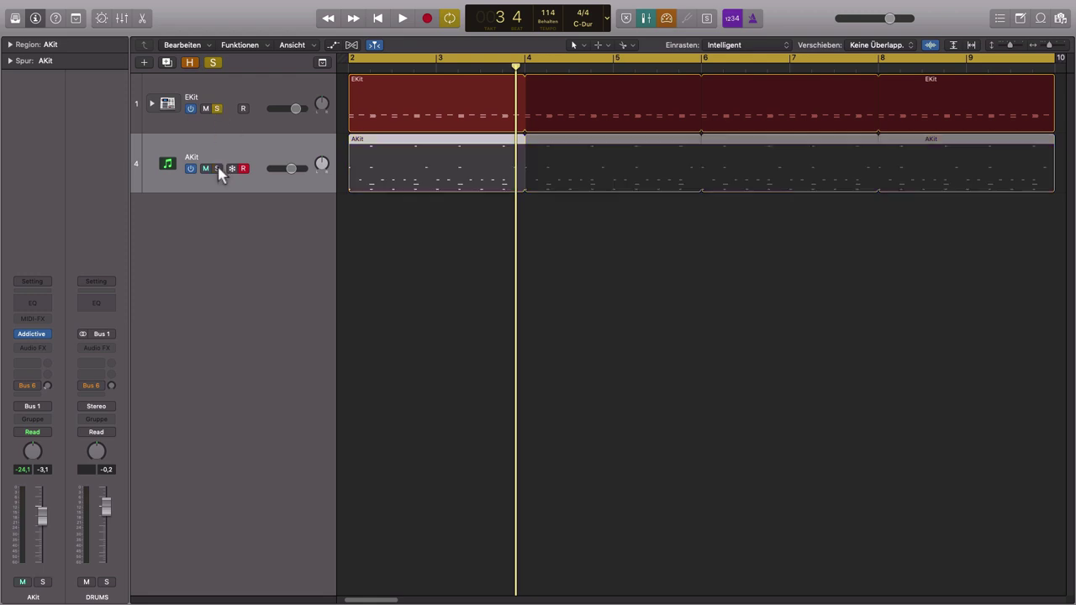
left_click(349, 67)
key("space")
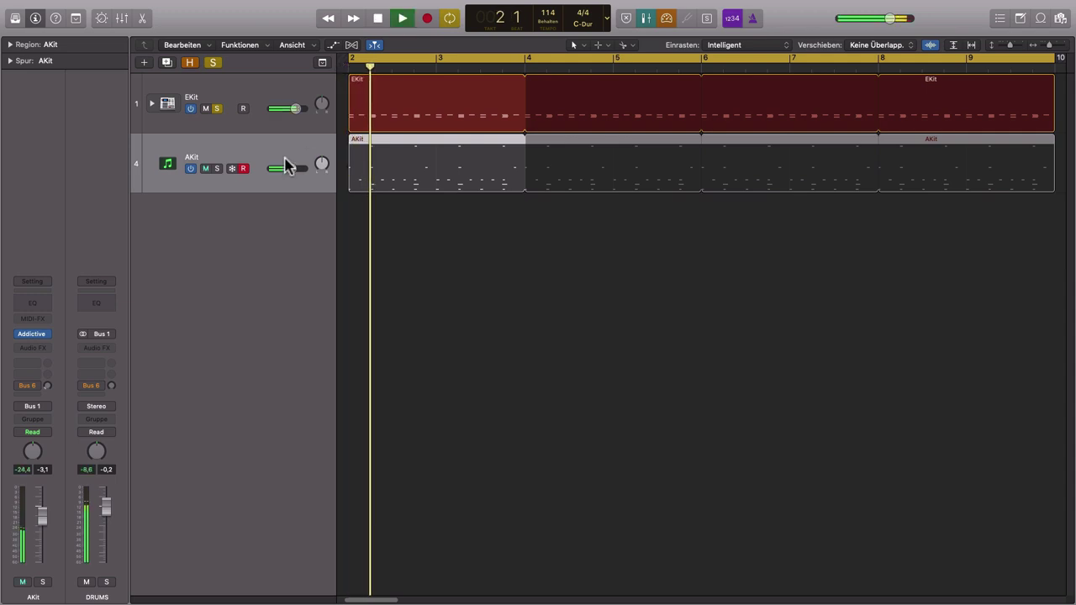
left_click(217, 169)
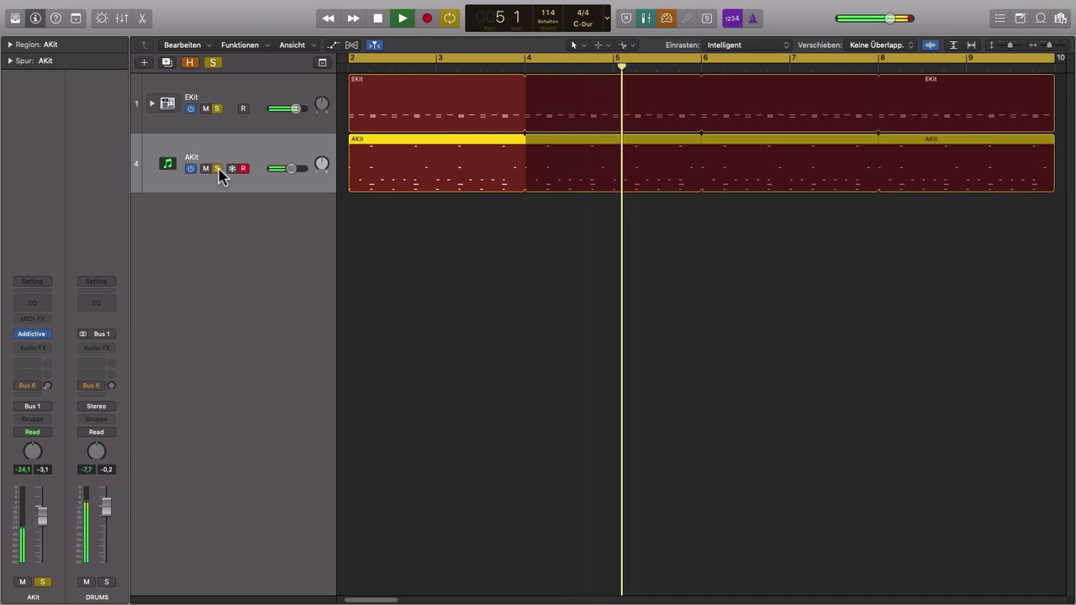
key("space")
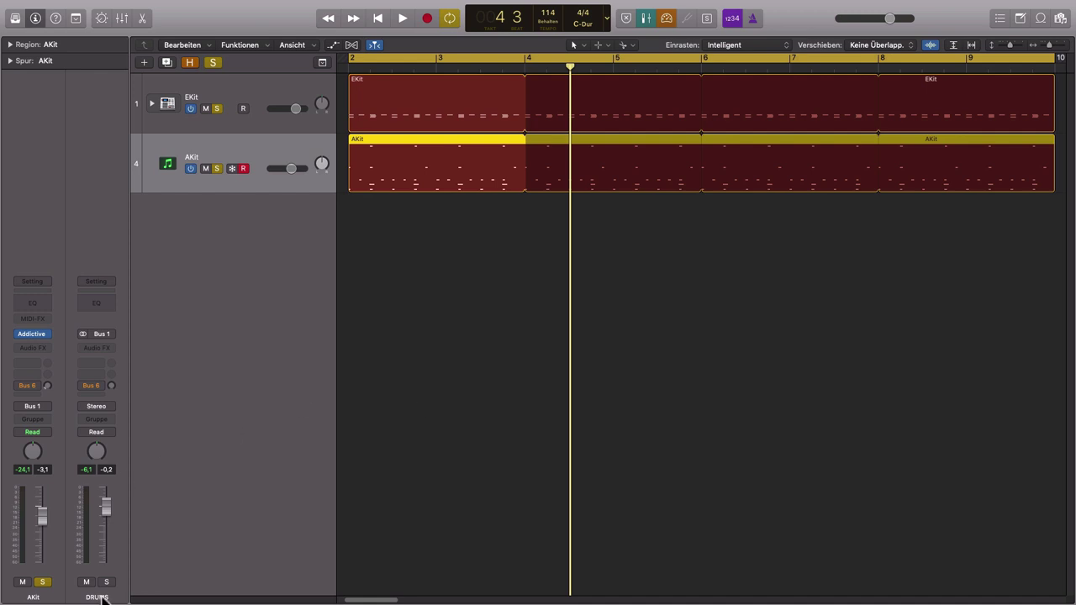
Step: Insert the VC 160 compressor on the DRUMS bus and place its window below the drum regions
left_click(95, 348)
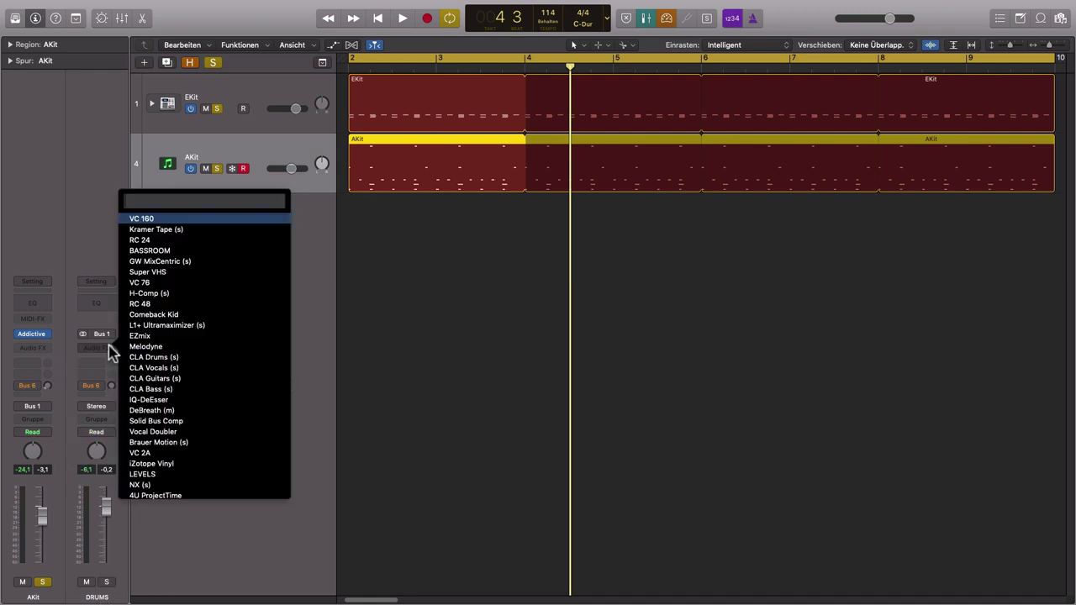
left_click(168, 220)
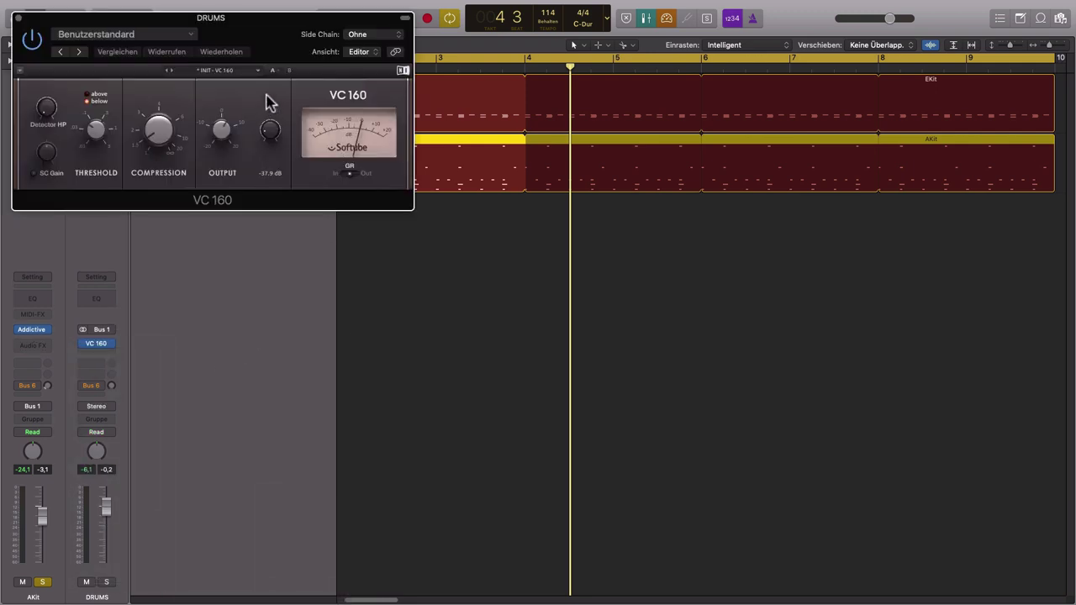
left_click_drag(260, 38, 664, 263)
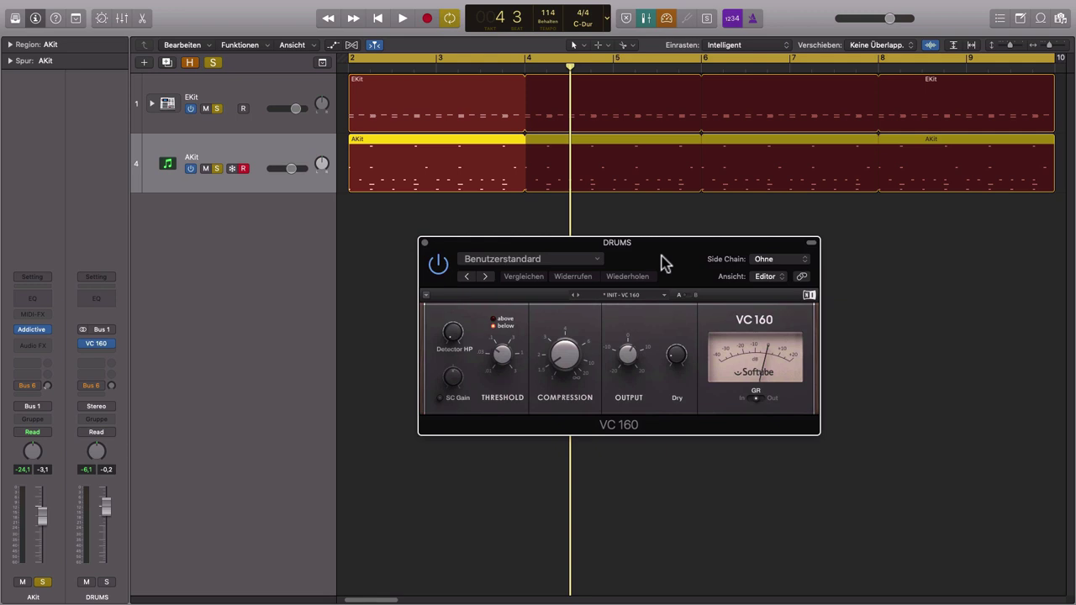
Step: Compare the drums during playback with VC 160 bypassed and enabled, and slightly lower its output level
mouse_move(630, 357)
left_click(438, 264)
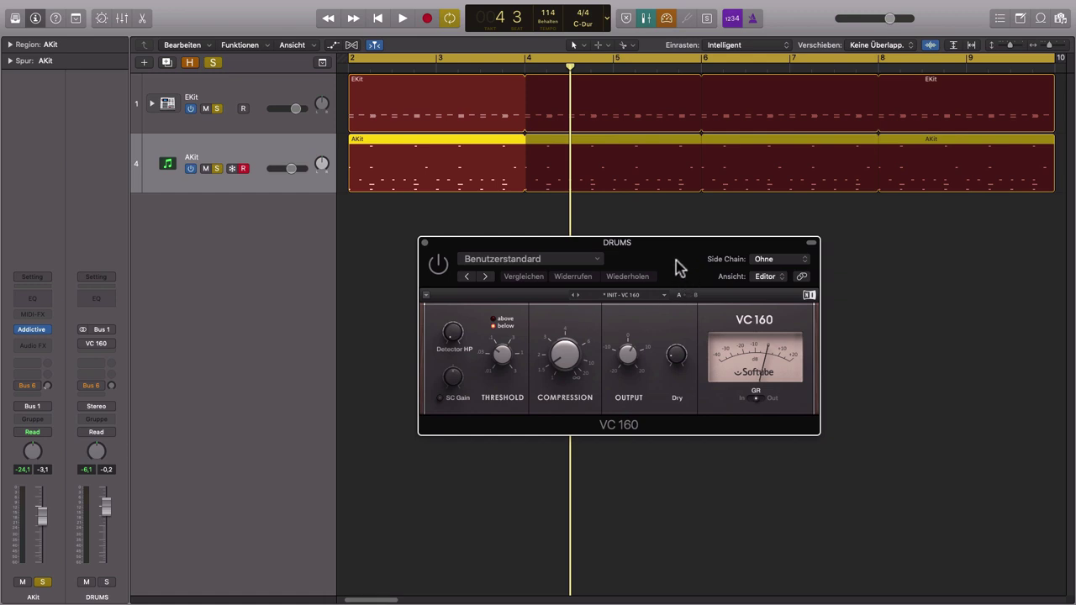
left_click_drag(672, 264, 660, 277)
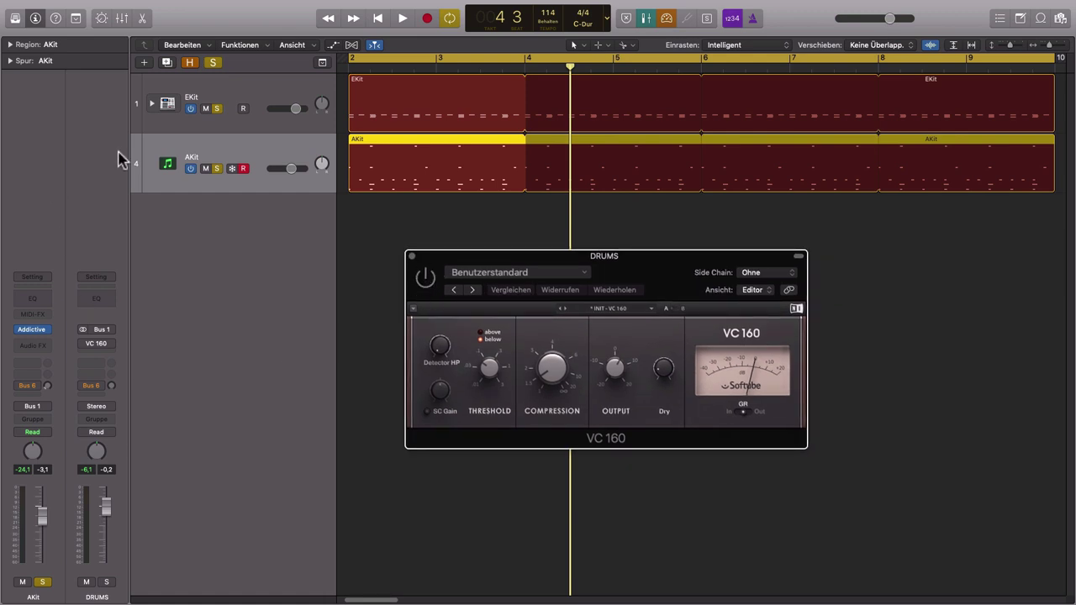
left_click(282, 118)
left_click(294, 181)
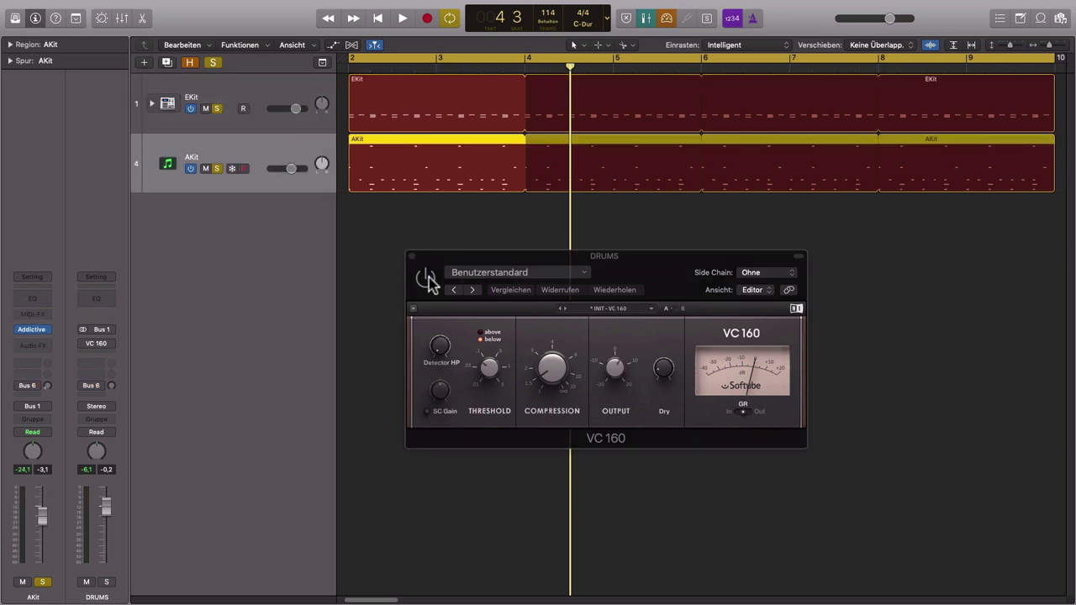
key("space")
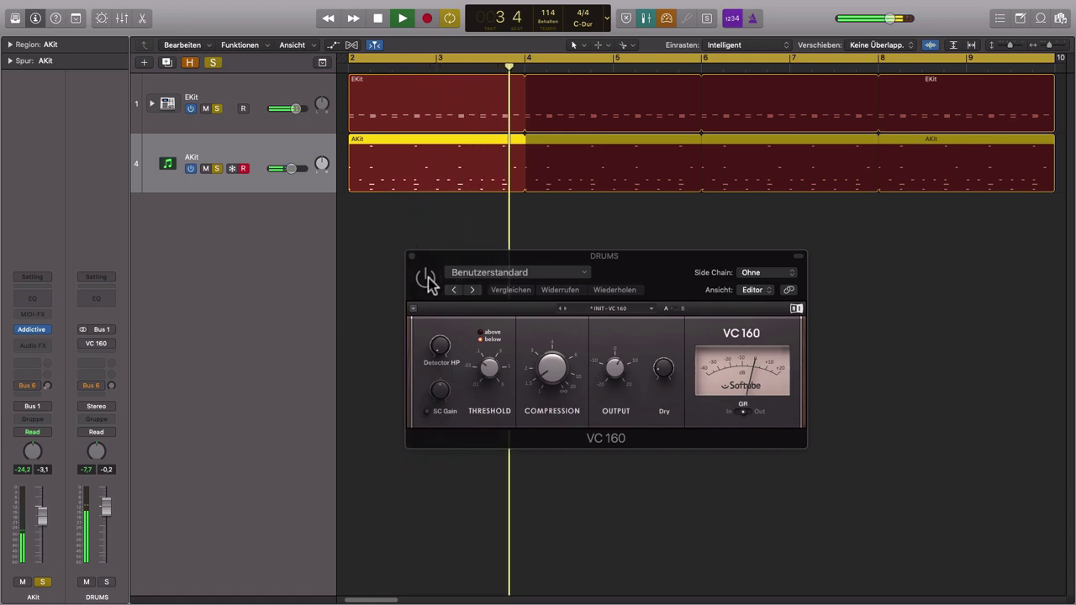
left_click(426, 279)
mouse_move(613, 376)
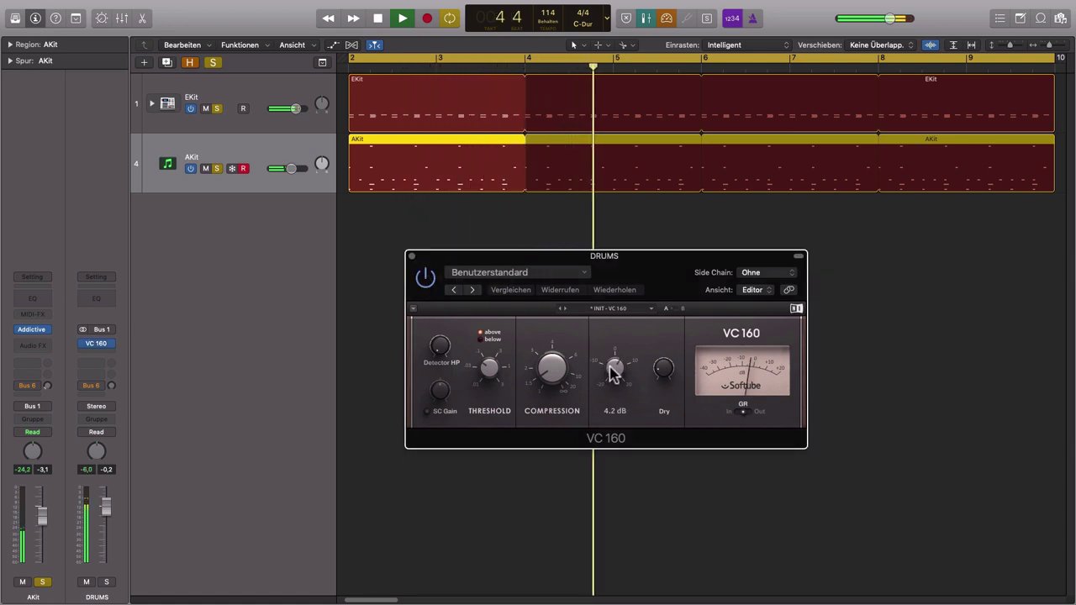
left_click_drag(613, 376, 613, 386)
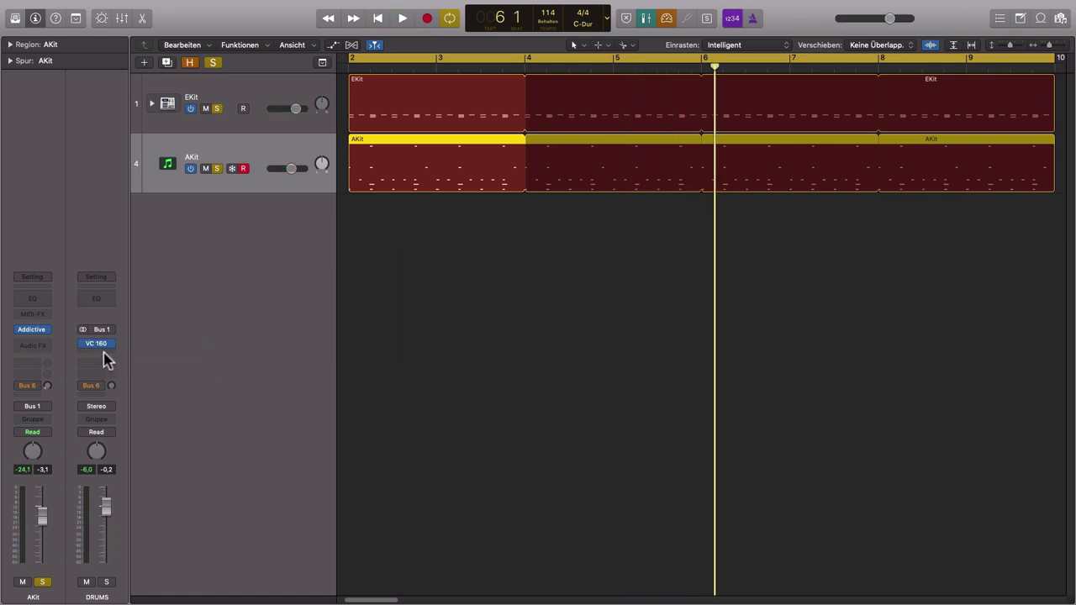
Step: Insert the stereo Kramer Tape plug-in after VC 160 on the DRUMS bus and move its window over the arrangement
left_click(105, 345)
mouse_move(149, 377)
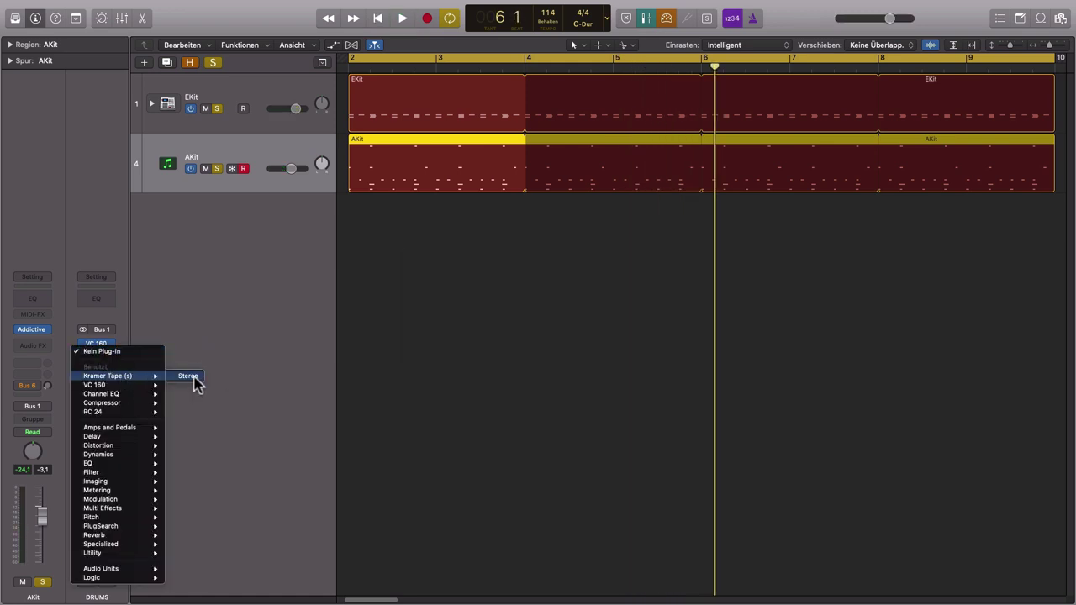
left_click(194, 379)
left_click_drag(294, 50, 631, 171)
Step: Load the factory preset Pres21: Drum Kit in Kramer Tape and keep its window clear of the track list
left_click(521, 154)
mouse_move(565, 373)
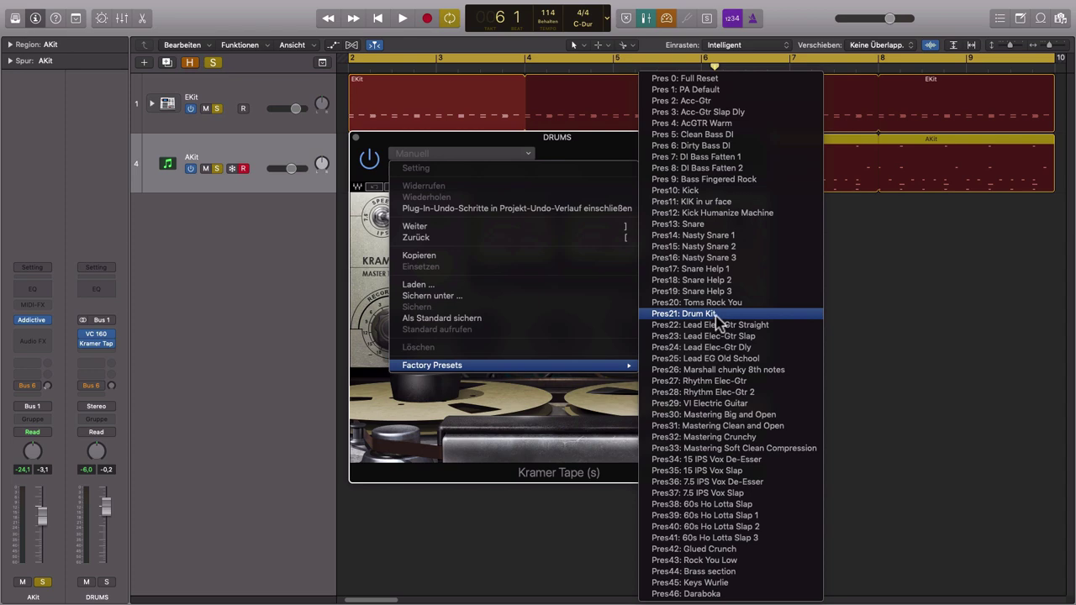
left_click(715, 315)
left_click_drag(613, 152, 742, 160)
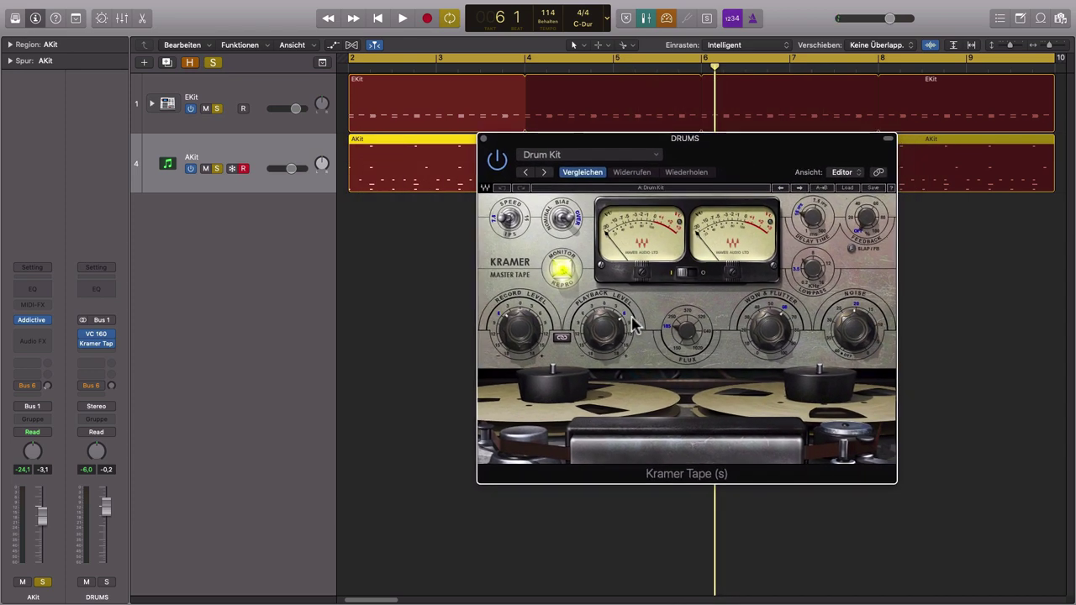
Step: Compare the drums during playback with Kramer Tape bypassed and enabled, fine-tune its Playback Level, and close the plug-in
left_click(497, 162)
key("space")
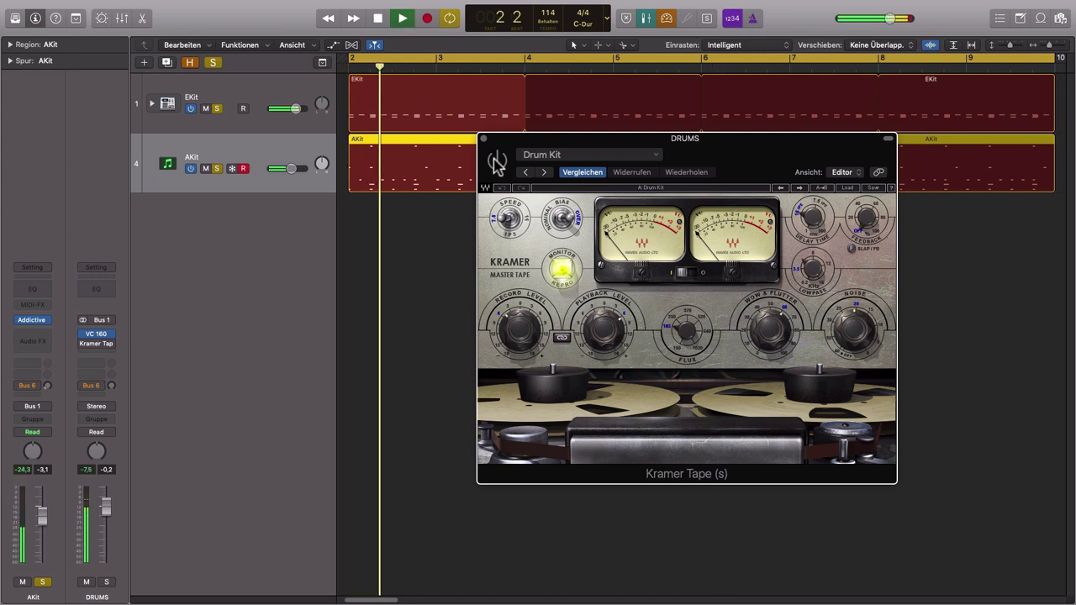
left_click(497, 162)
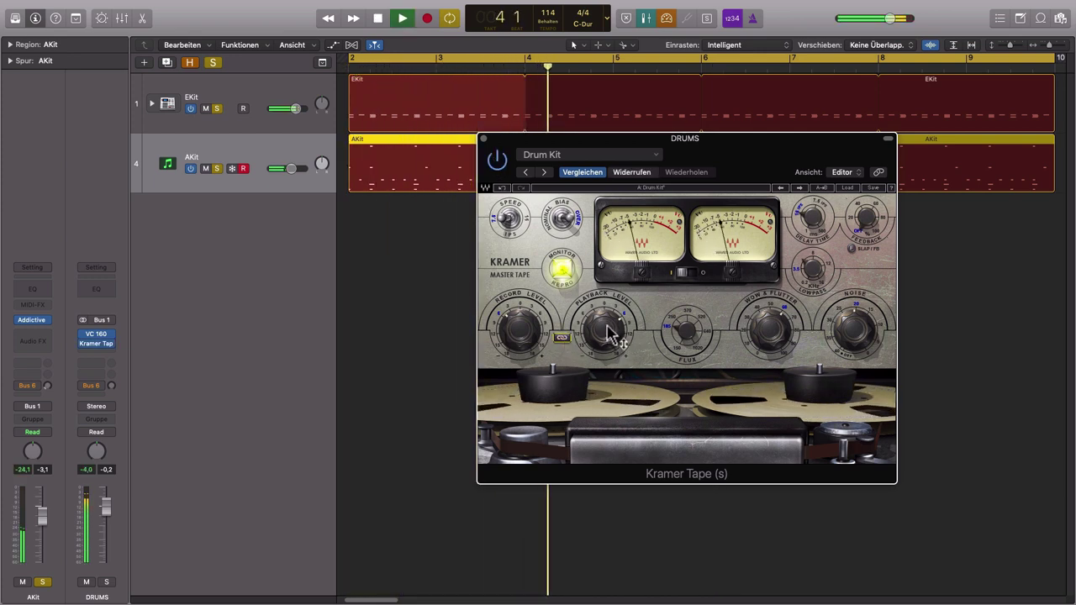
left_click_drag(600, 336, 600, 327)
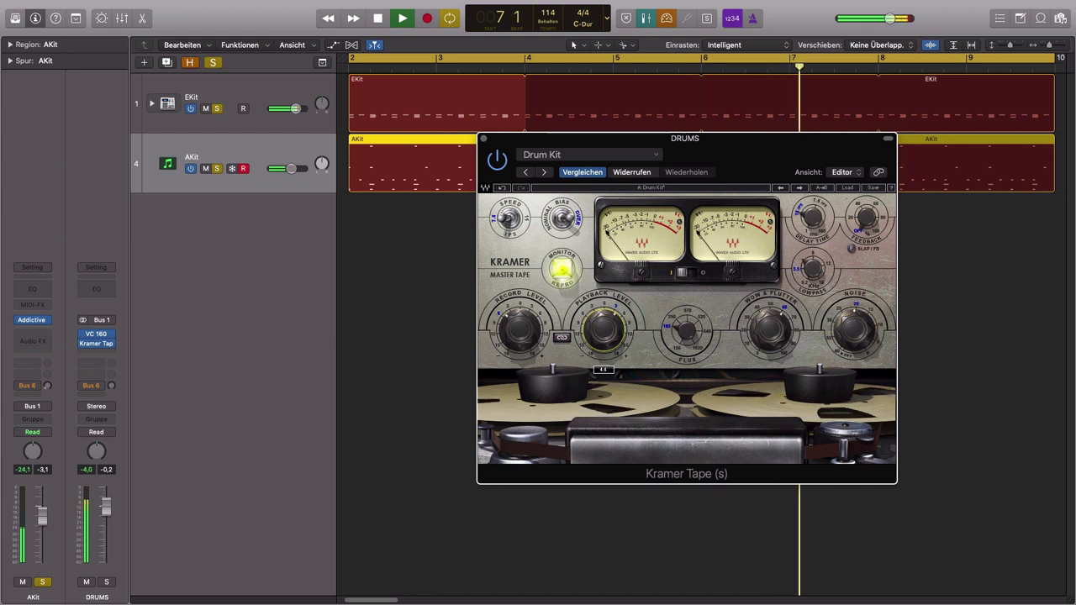
left_click_drag(611, 352, 611, 348)
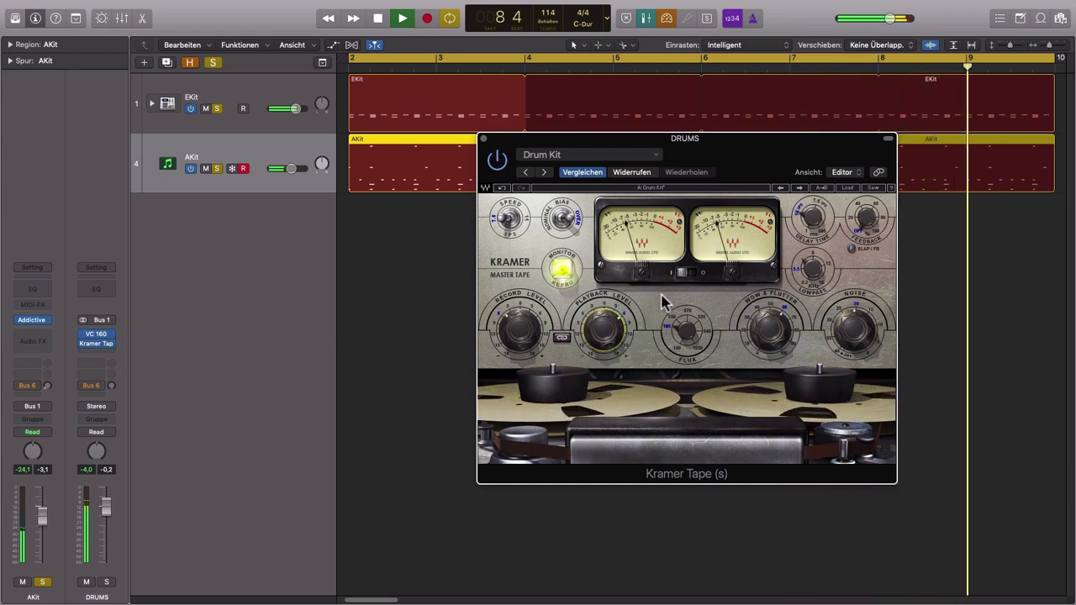
key("space")
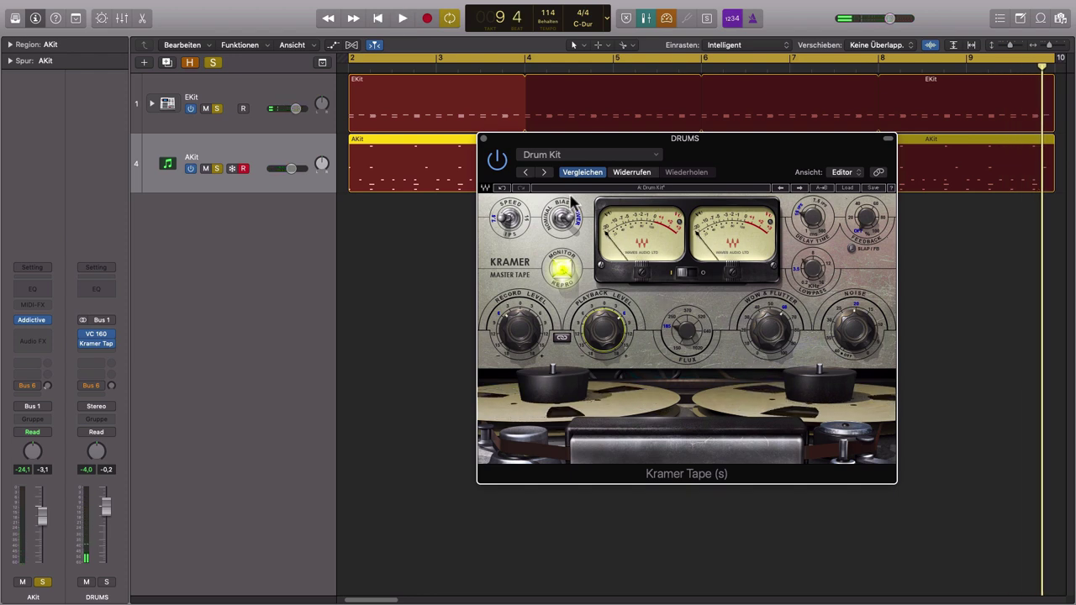
left_click(484, 138)
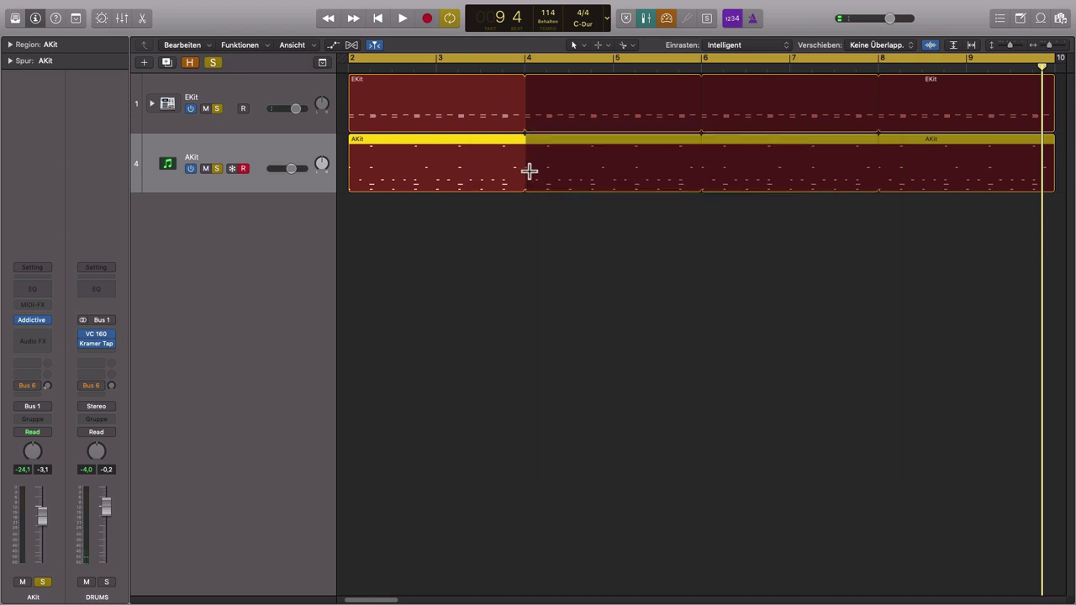
Step: Select the EKit track, take AKit out of solo, and play the electronic drums alone
left_click(269, 100)
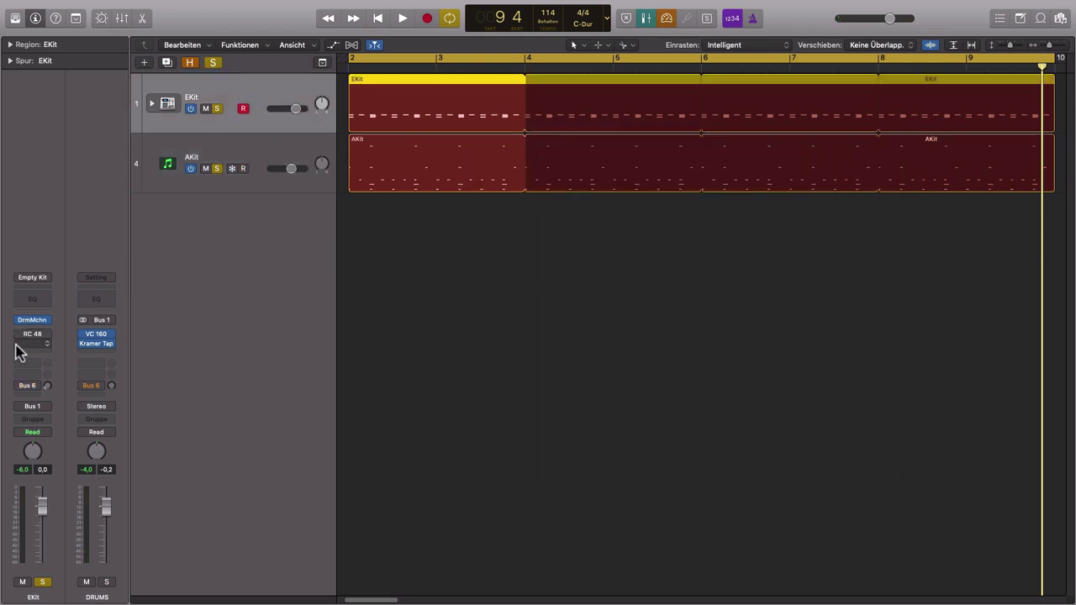
left_click(217, 169)
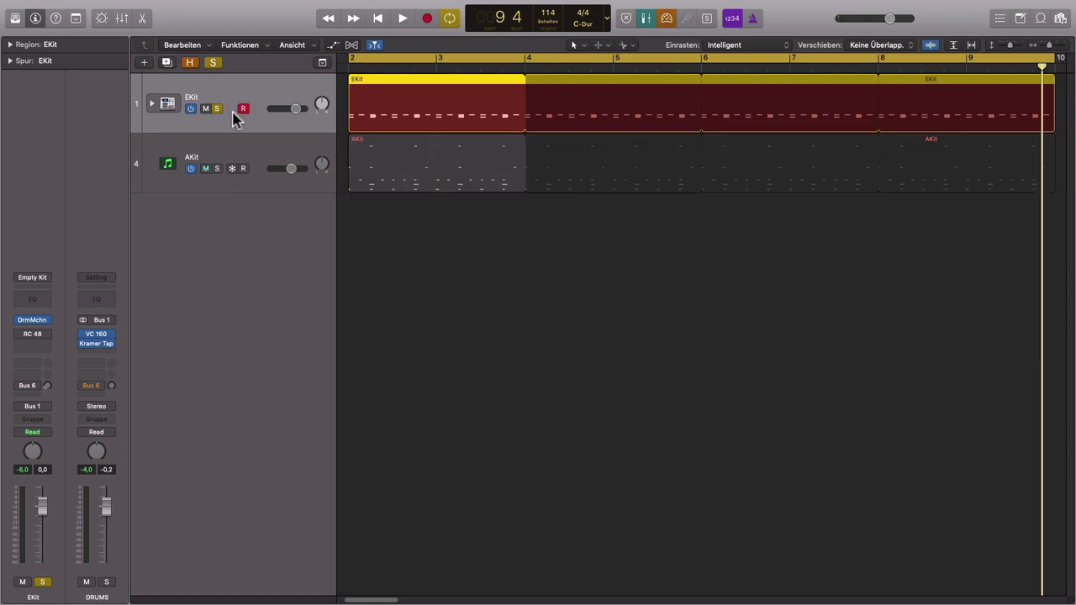
key("space")
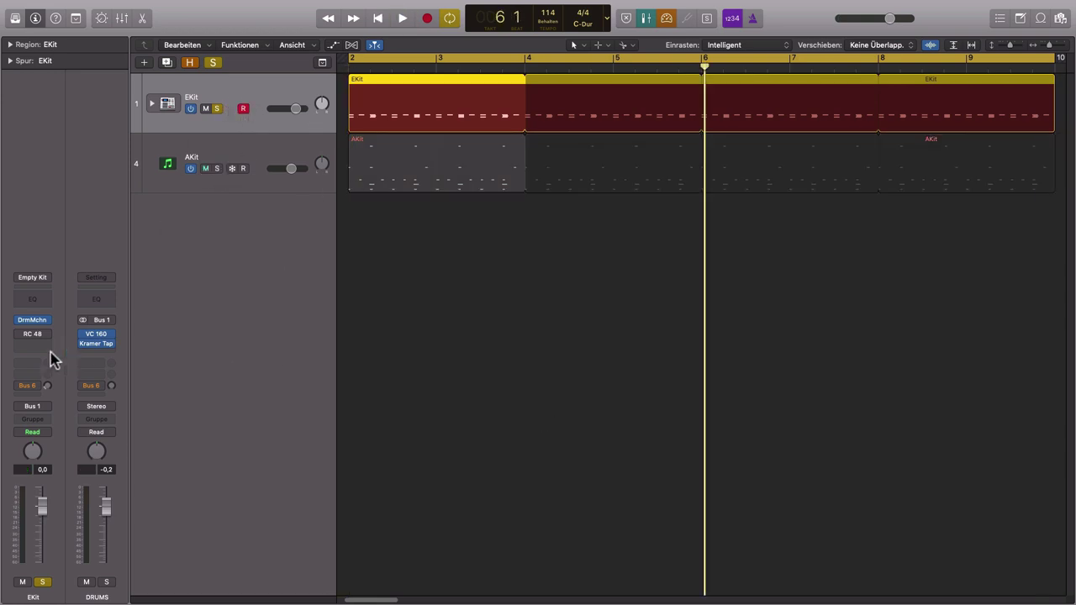
Step: Enable the RC 48 reverb on the EKit track during playback, lower its Bass and Mid faders, and close it
left_click(34, 337)
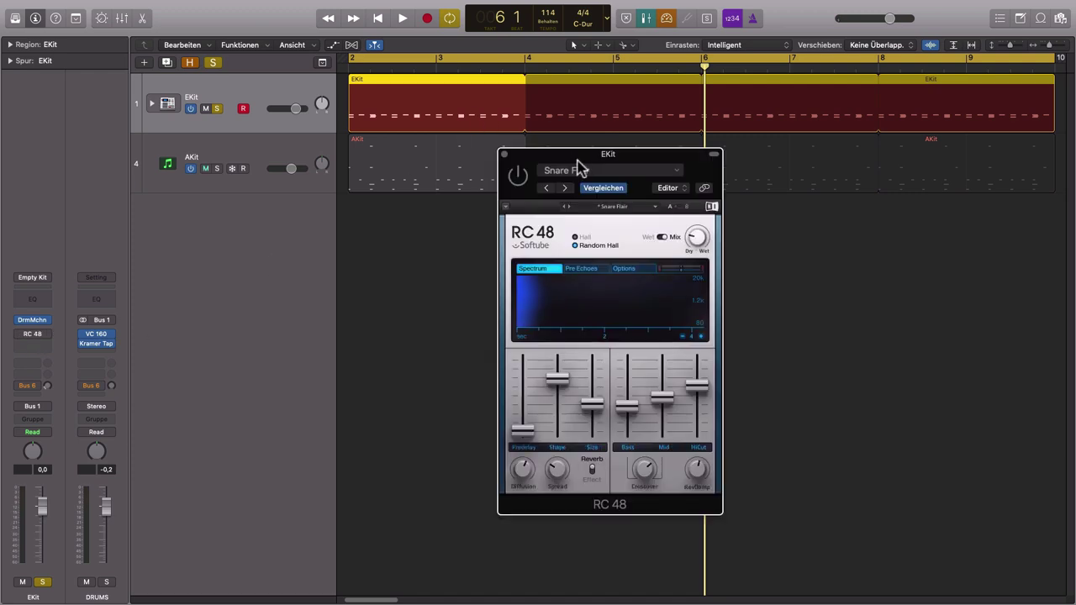
left_click_drag(579, 165, 586, 170)
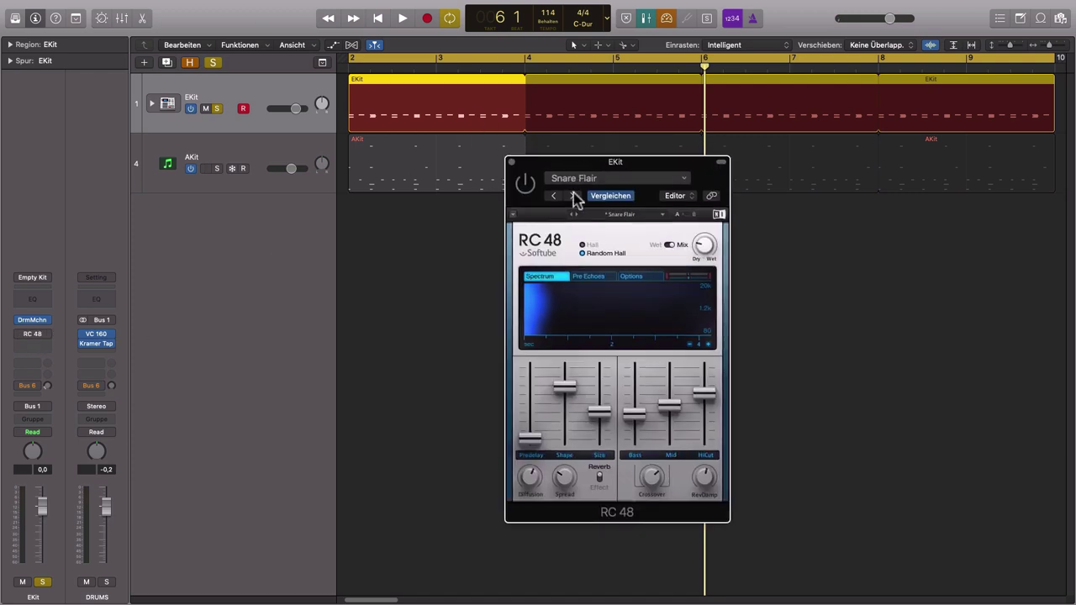
left_click_drag(667, 177, 593, 199)
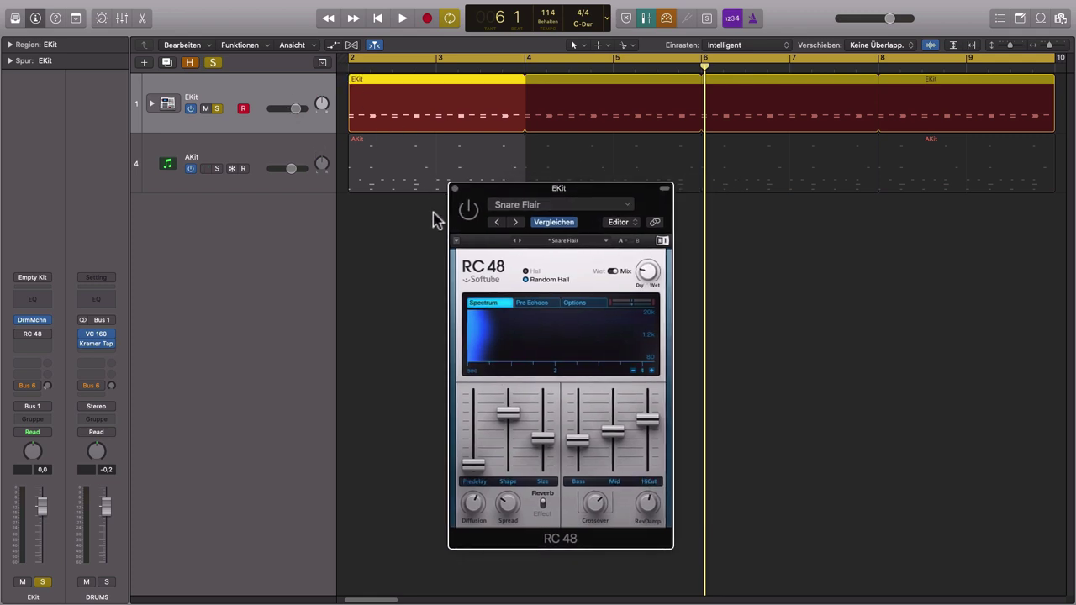
key("space")
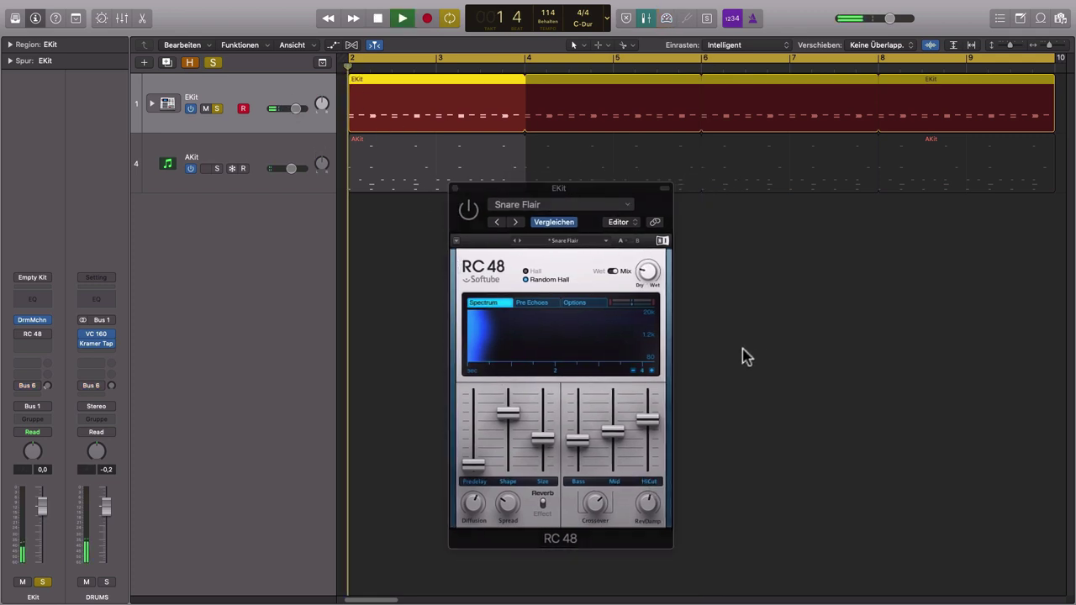
left_click(468, 213)
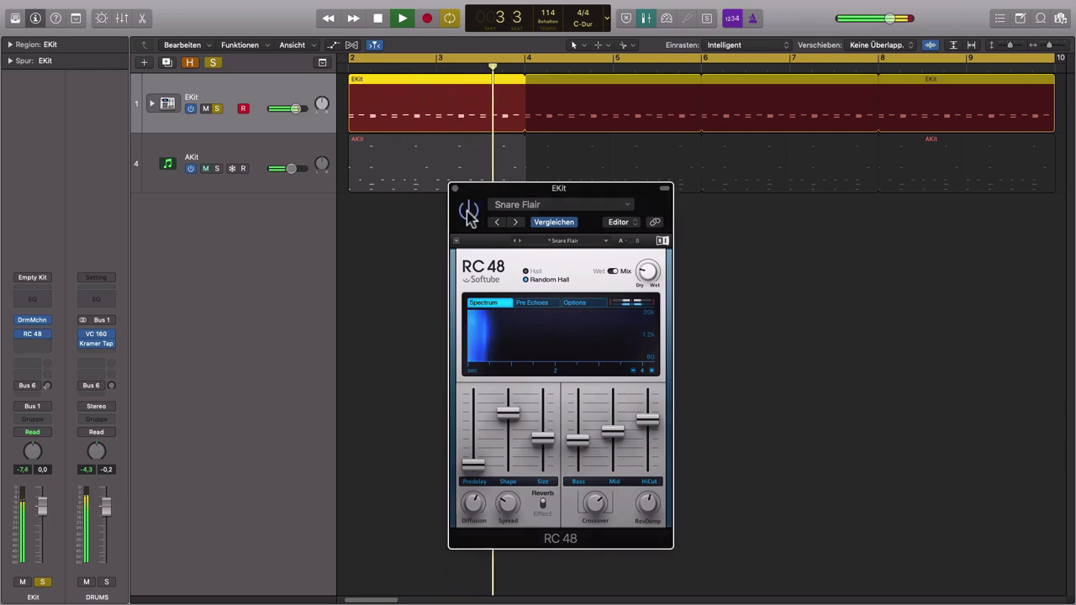
left_click_drag(577, 439, 603, 452)
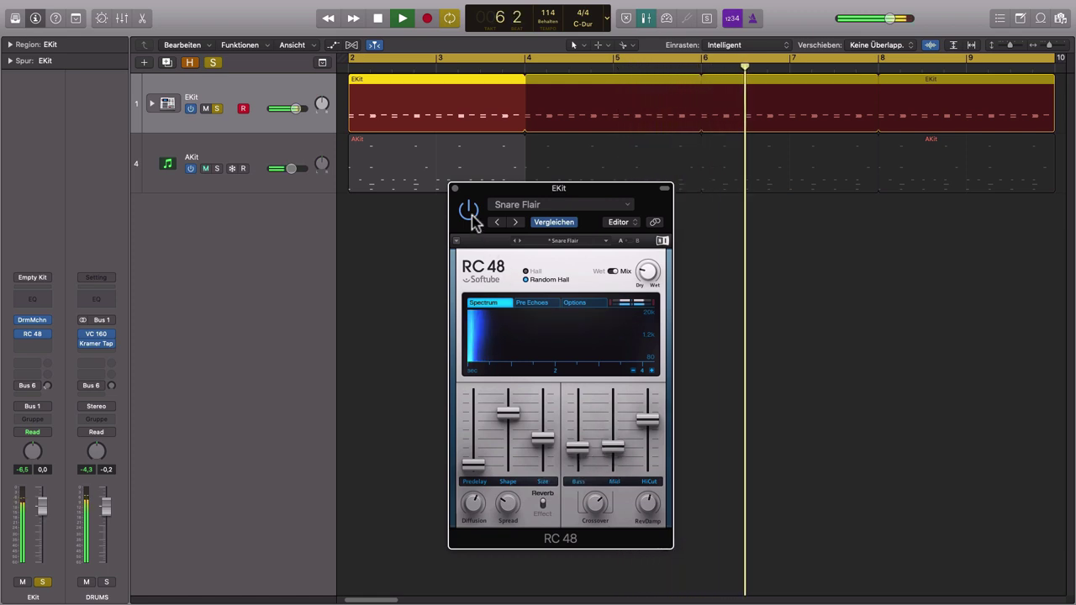
key("space")
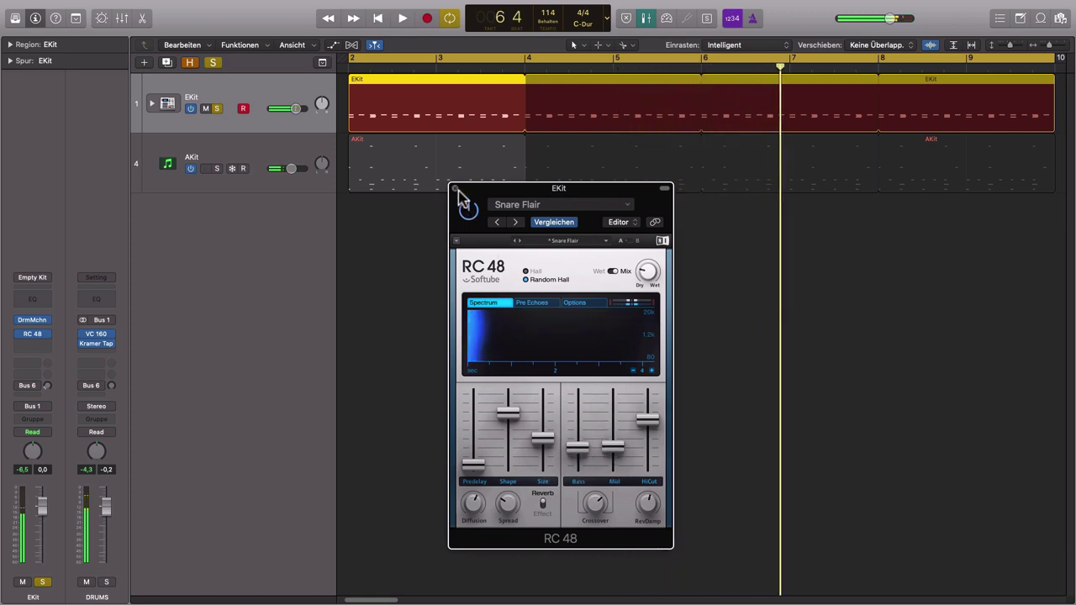
left_click(455, 189)
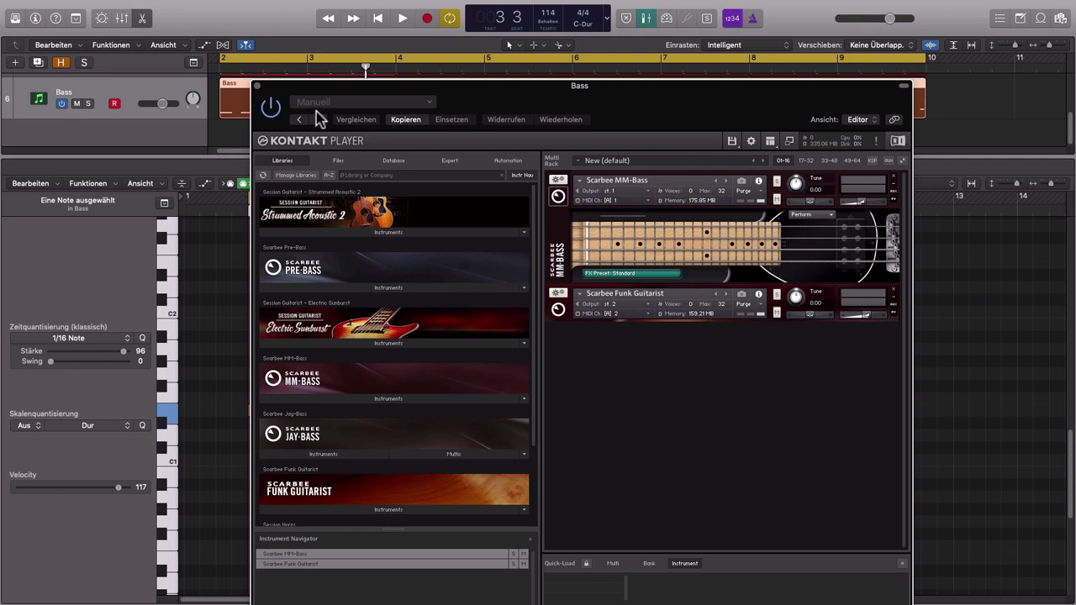
Step: Close the Kontakt window and listen to the bass line in the mix and soloed
left_click(258, 88)
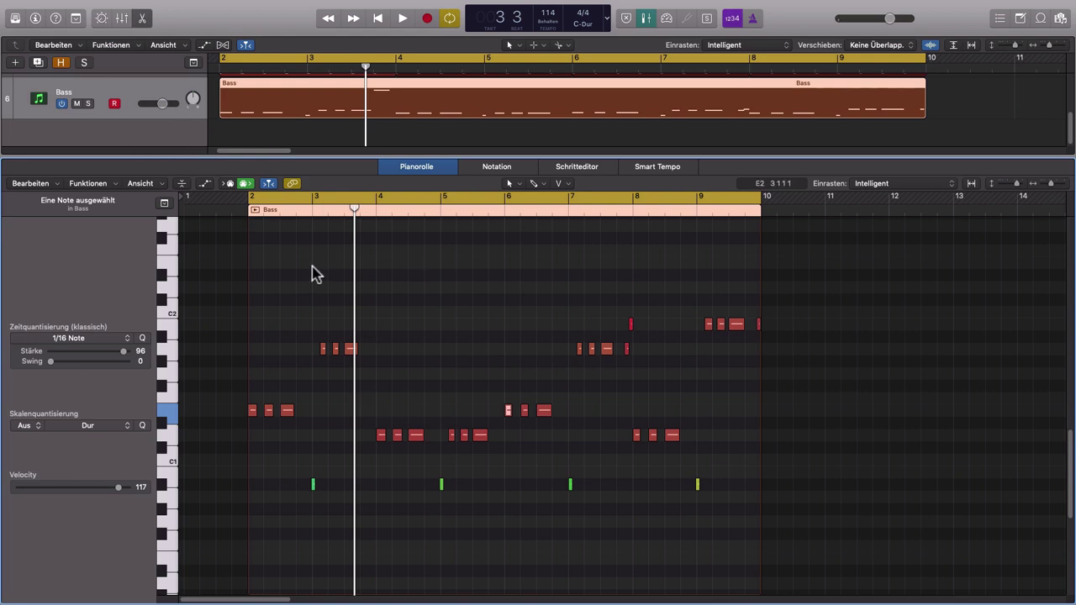
key("space")
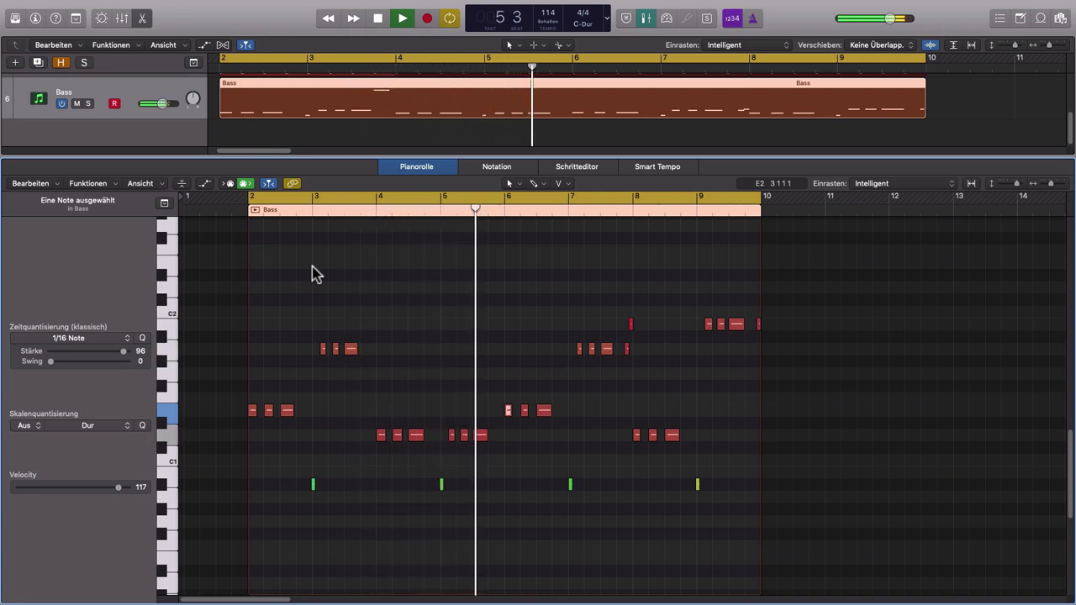
left_click(88, 104)
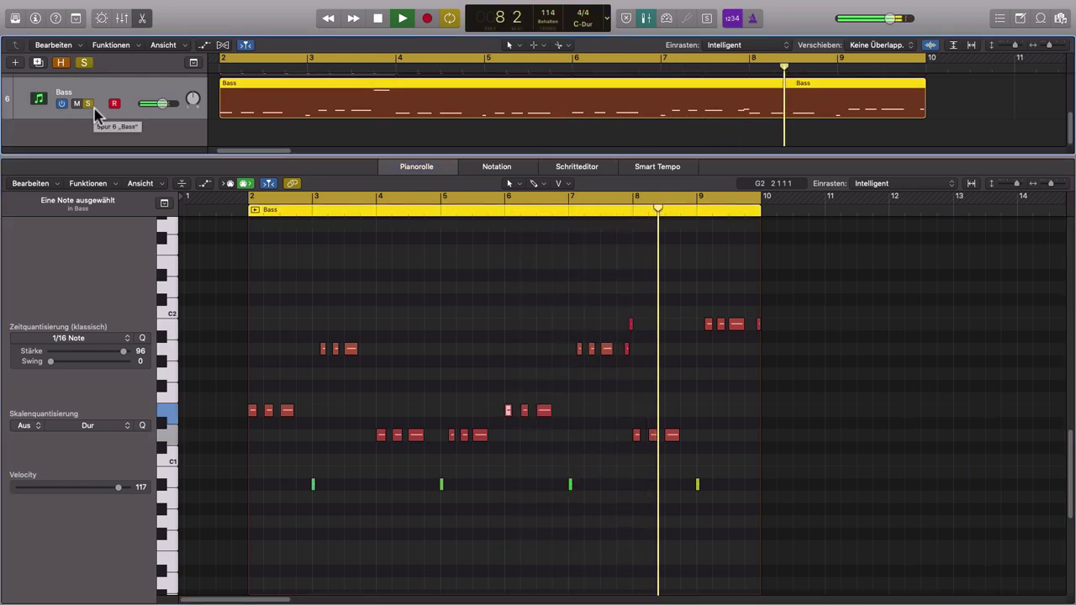
key("space")
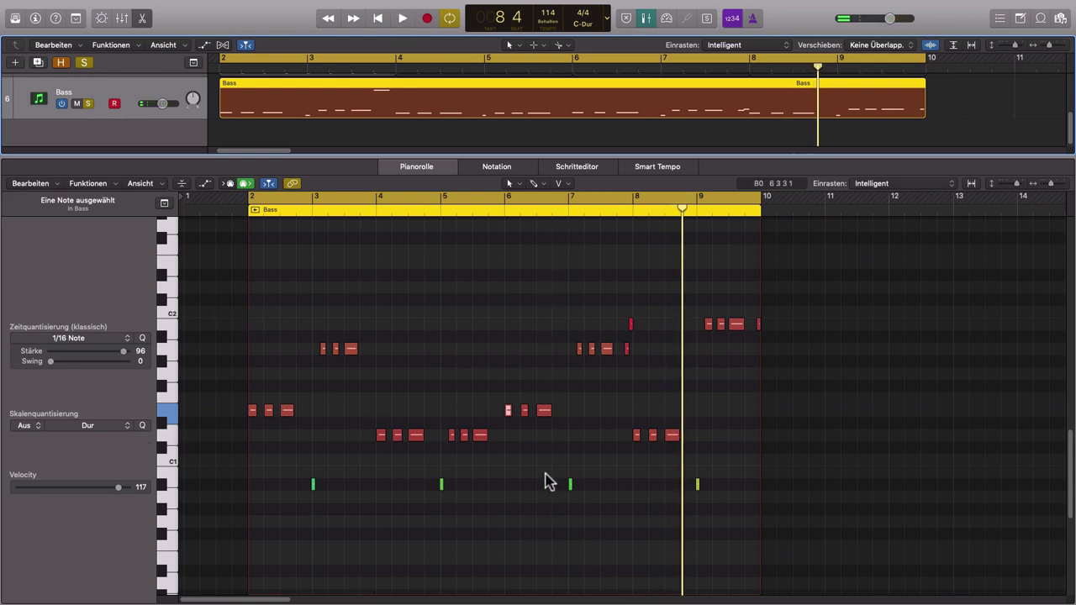
Step: Inspect the low green notes in the Bass piano roll and audition the one at bar 3
scroll(543, 480, "up", 1)
scroll(543, 481, "down", 2)
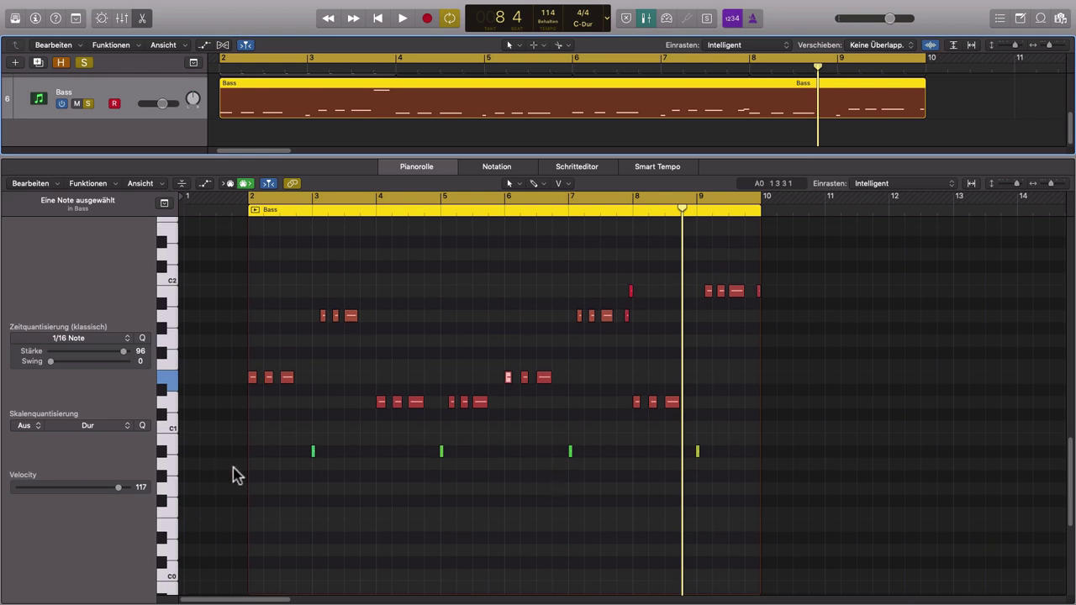
left_click(313, 452)
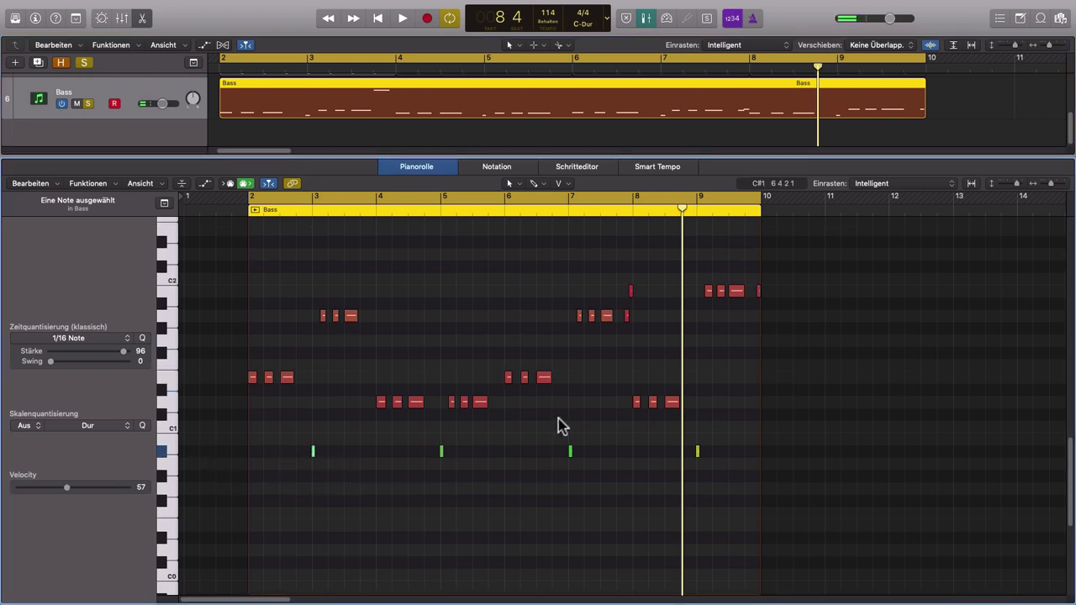
scroll(549, 433, "up", 1)
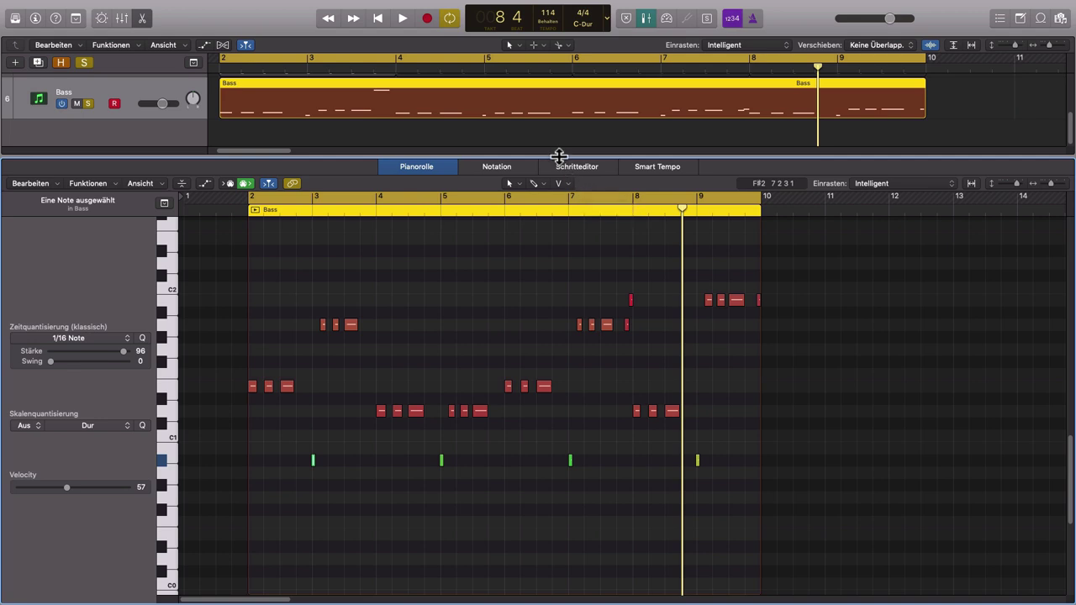
Step: Show the channel strip inspector, insert a Channel EQ on the Bass track, and move its window over the piano roll
key("i")
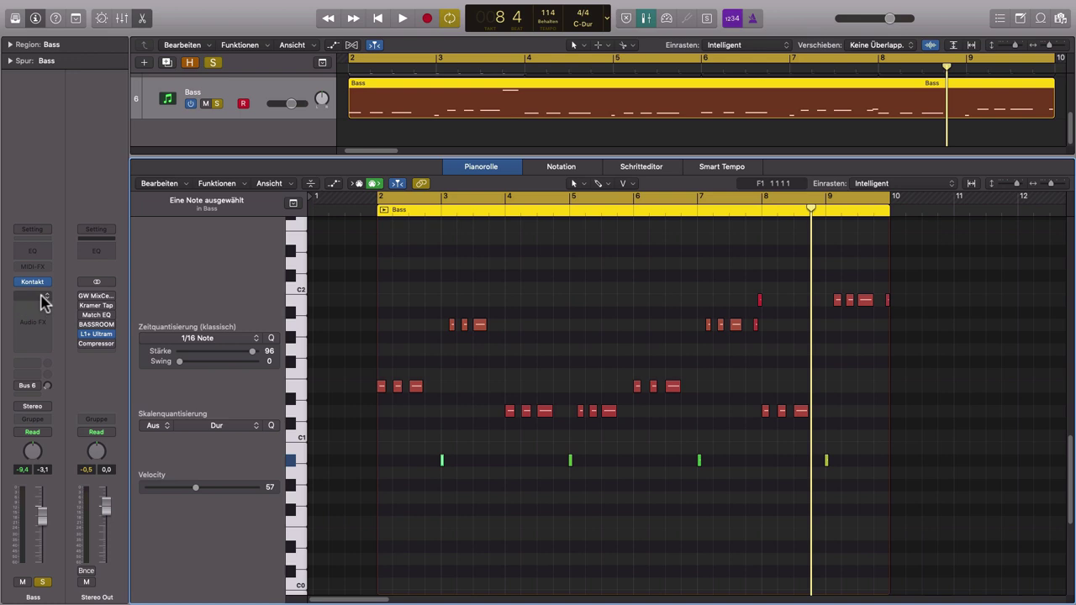
left_click(46, 255)
left_click_drag(371, 20, 728, 226)
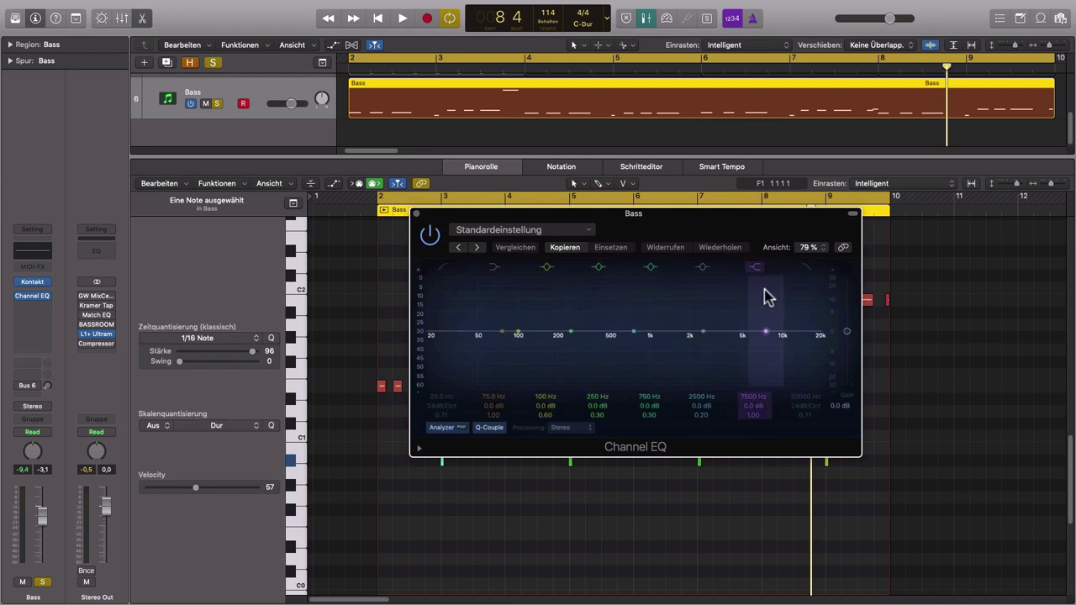
Step: During playback, enable the Bass EQ's high cut at 275 Hz and compare the sound with the EQ bypassed and enabled
key("space")
left_click(808, 269)
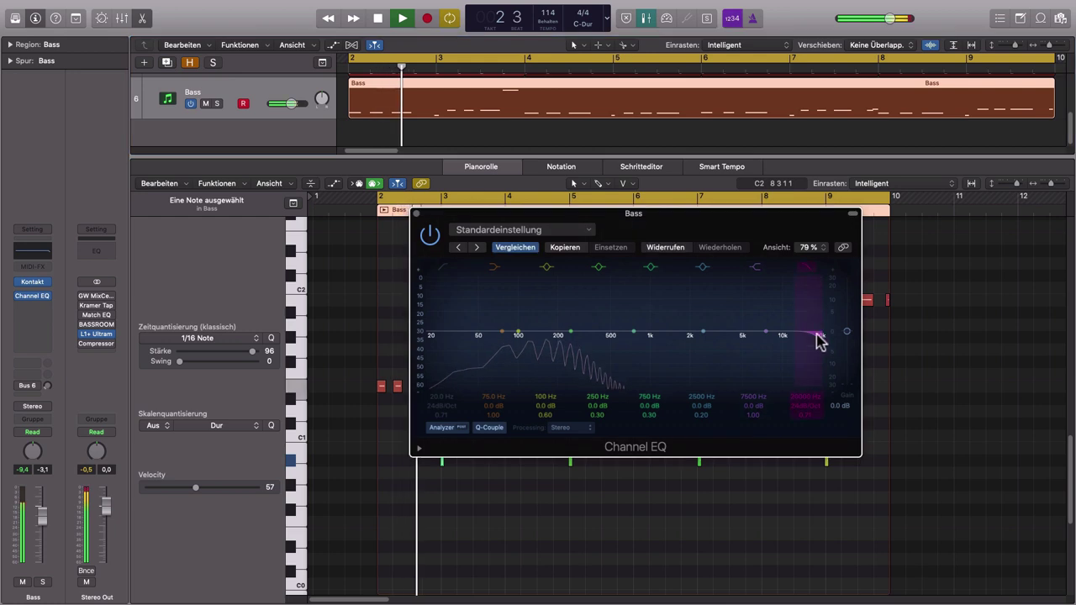
left_click_drag(823, 345, 555, 346)
left_click(430, 235)
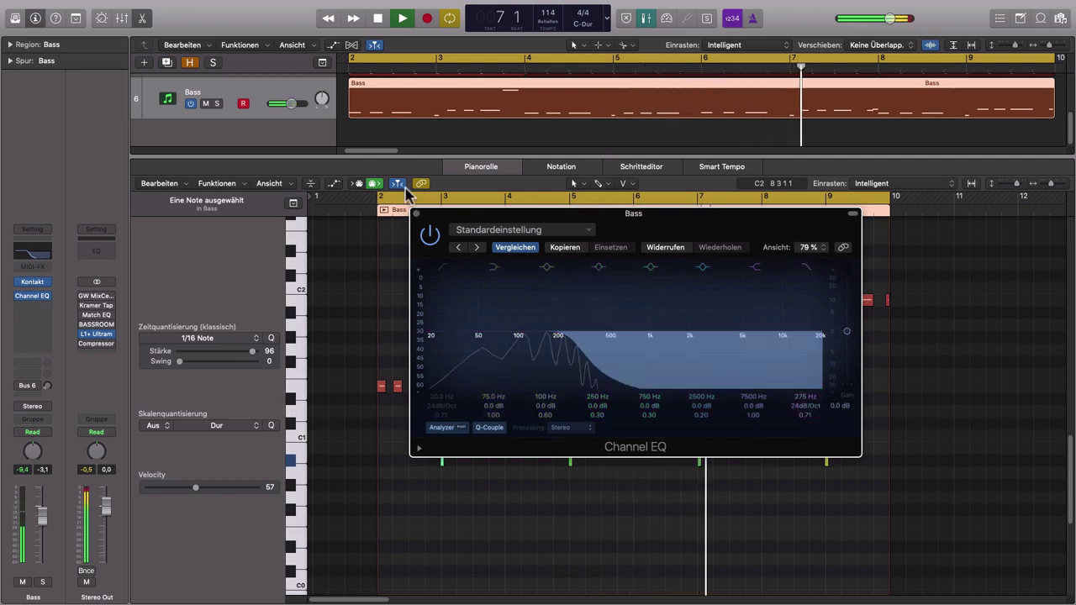
left_click(430, 236)
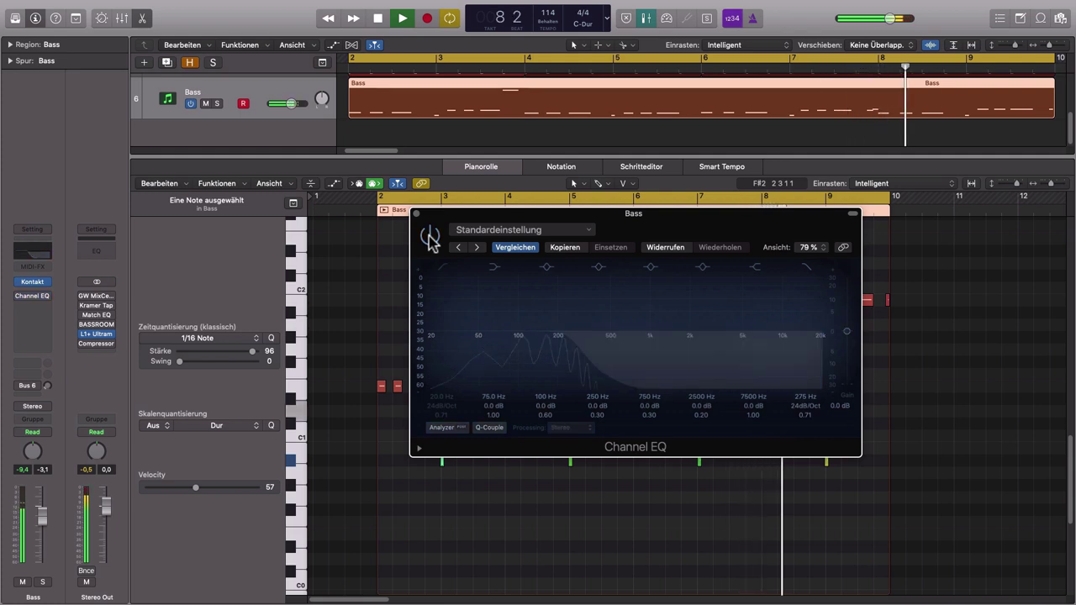
left_click(430, 236)
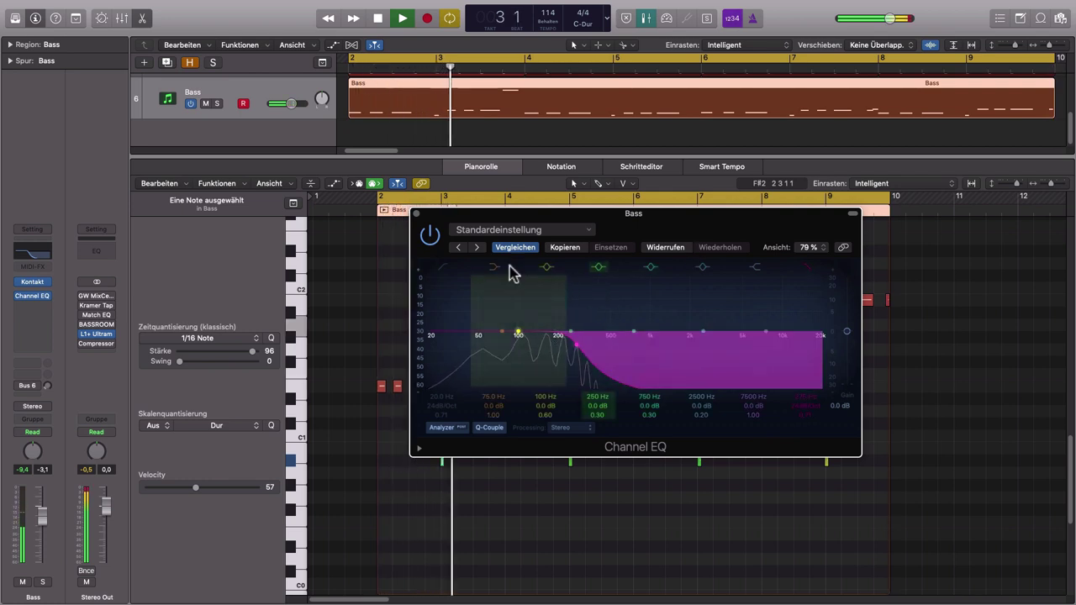
Step: Enable the Bass EQ's low cut, set its frequency slightly above 20 Hz, and close the Channel EQ
left_click(442, 267)
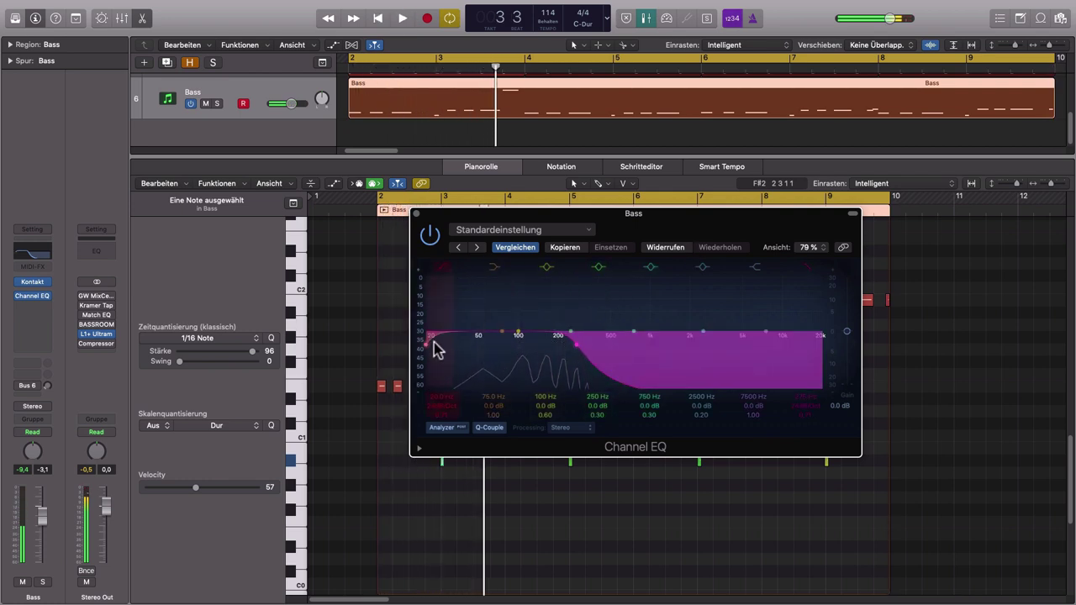
left_click_drag(426, 352, 430, 353)
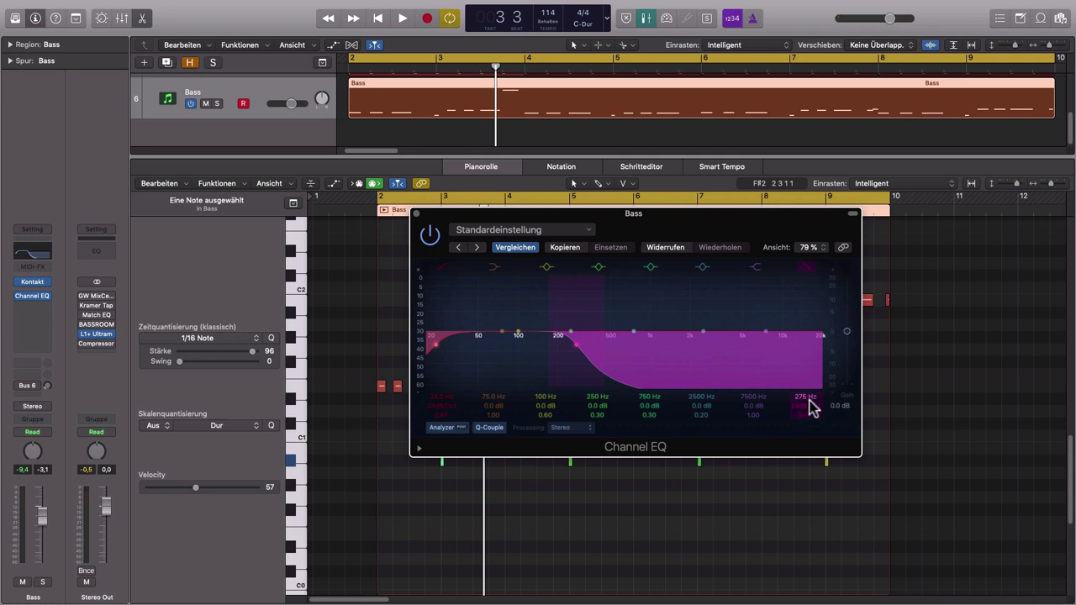
left_click(416, 215)
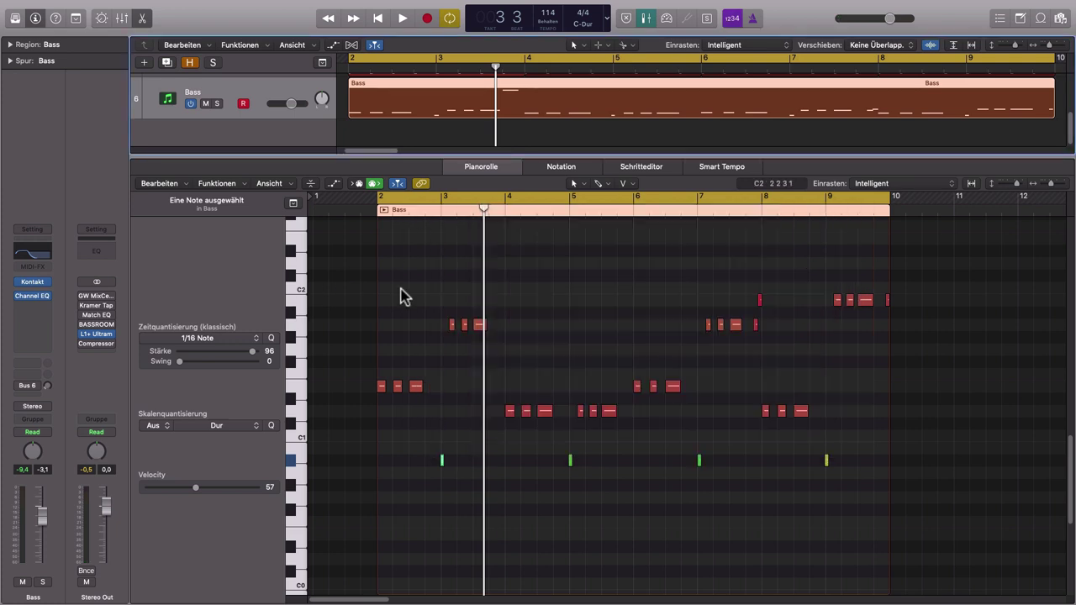
left_click(42, 308)
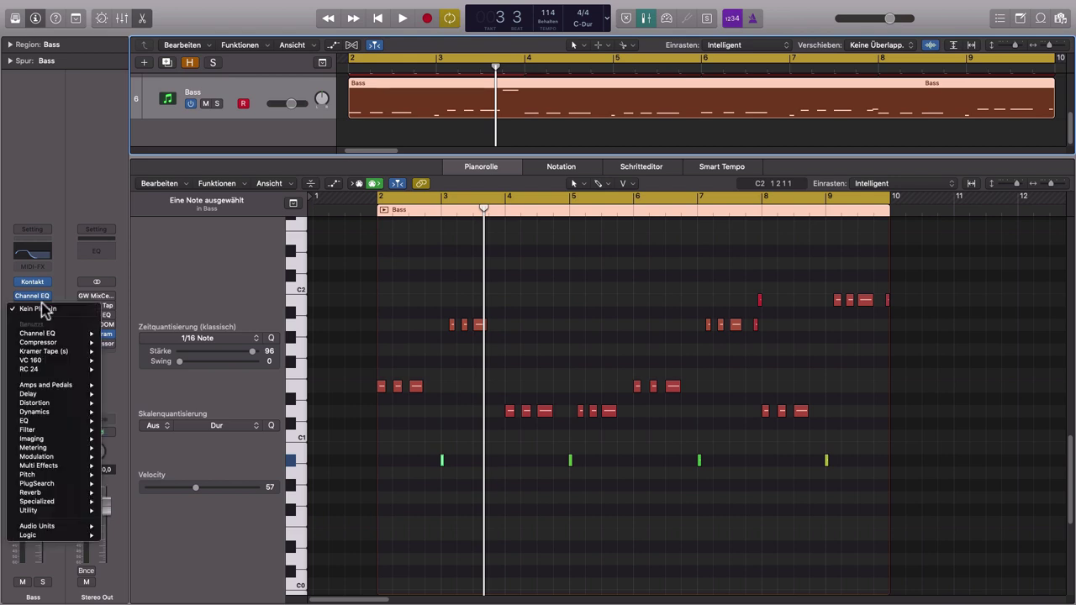
key("Escape")
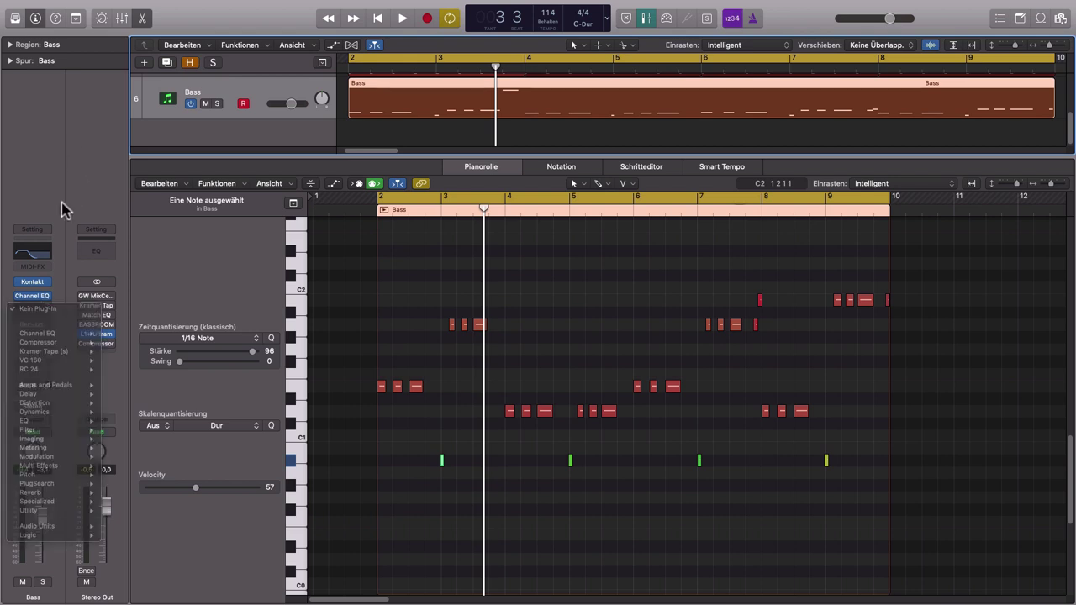
Step: Insert the Native Instruments VC 76 compressor below the Channel EQ on the Bass track and move its window over the piano roll
left_click(47, 311)
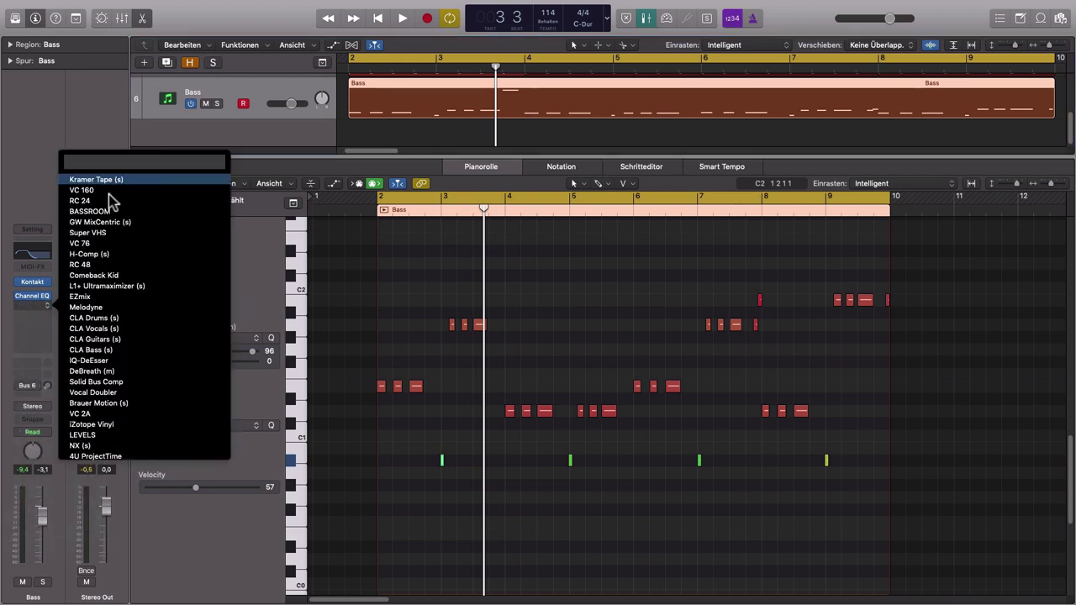
left_click(48, 308)
left_click(48, 307)
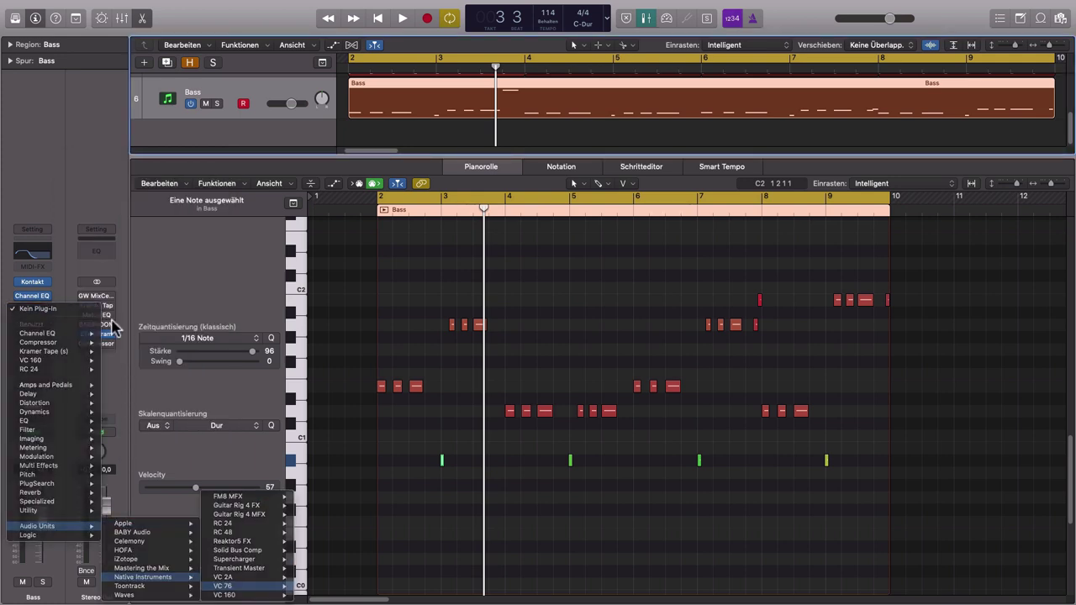
left_click(116, 328)
left_click_drag(274, 27, 626, 253)
Step: Load the Bass factory preset in the VC 76 and adjust its output level
left_click(540, 266)
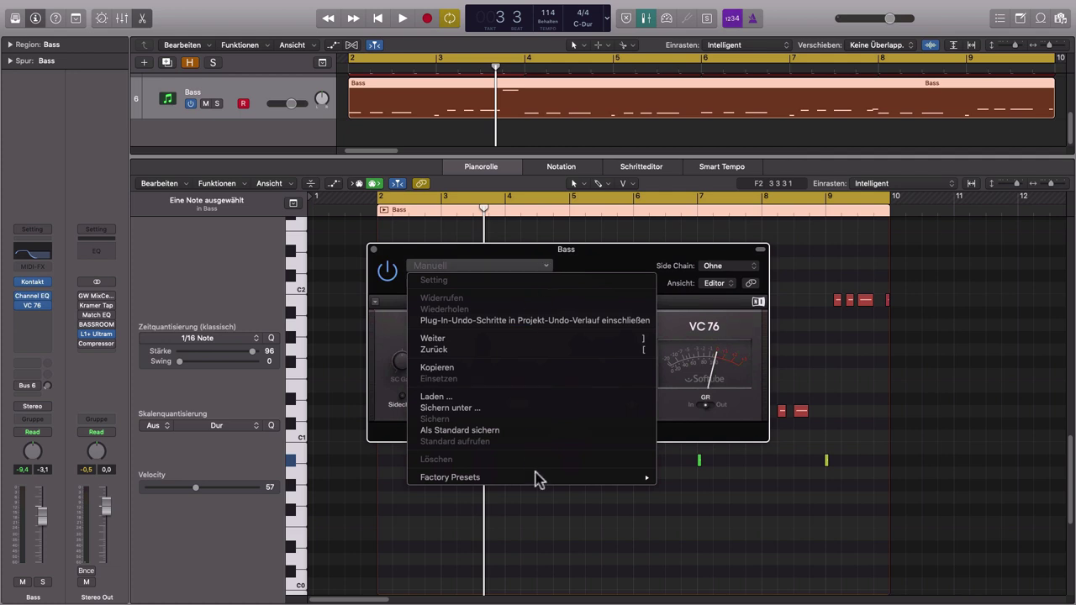
mouse_move(614, 478)
left_click(725, 35)
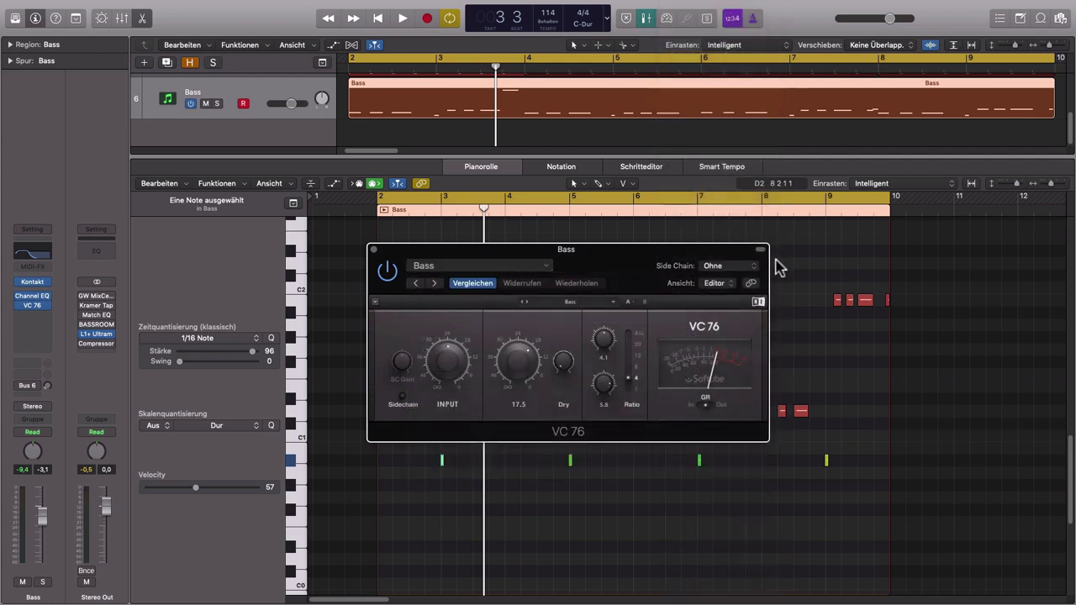
left_click_drag(491, 370, 491, 395)
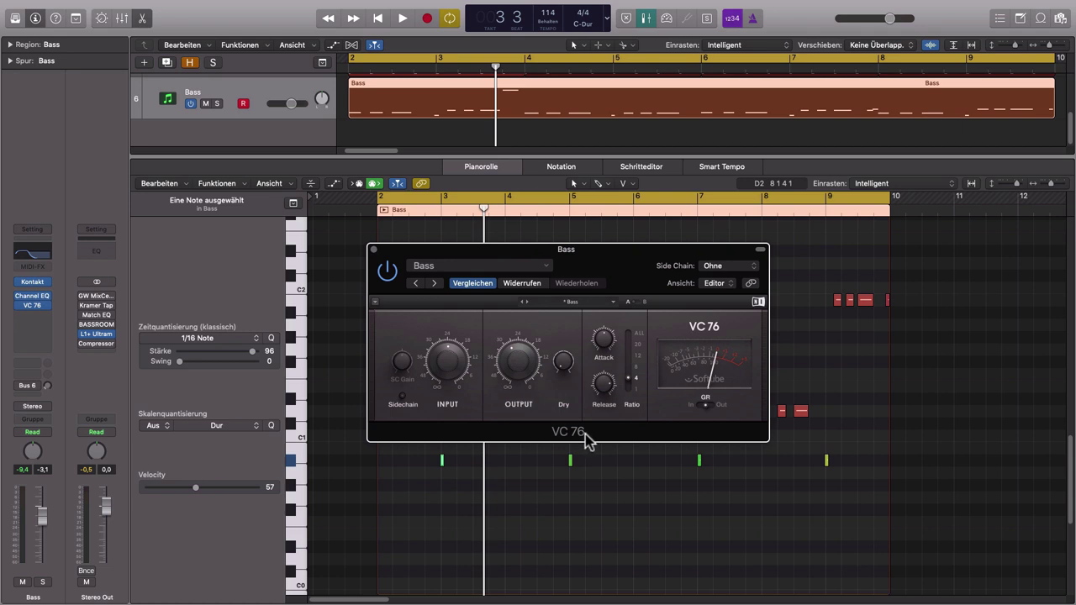
Step: Start playback and compare the bass with the VC 76 bypassed and enabled
key("space")
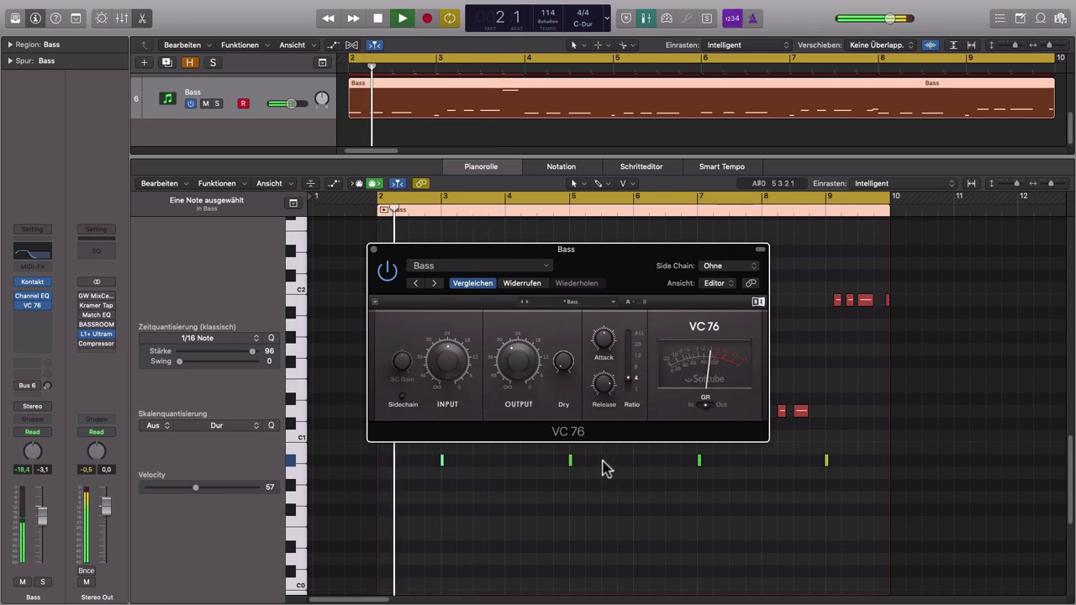
left_click(387, 274)
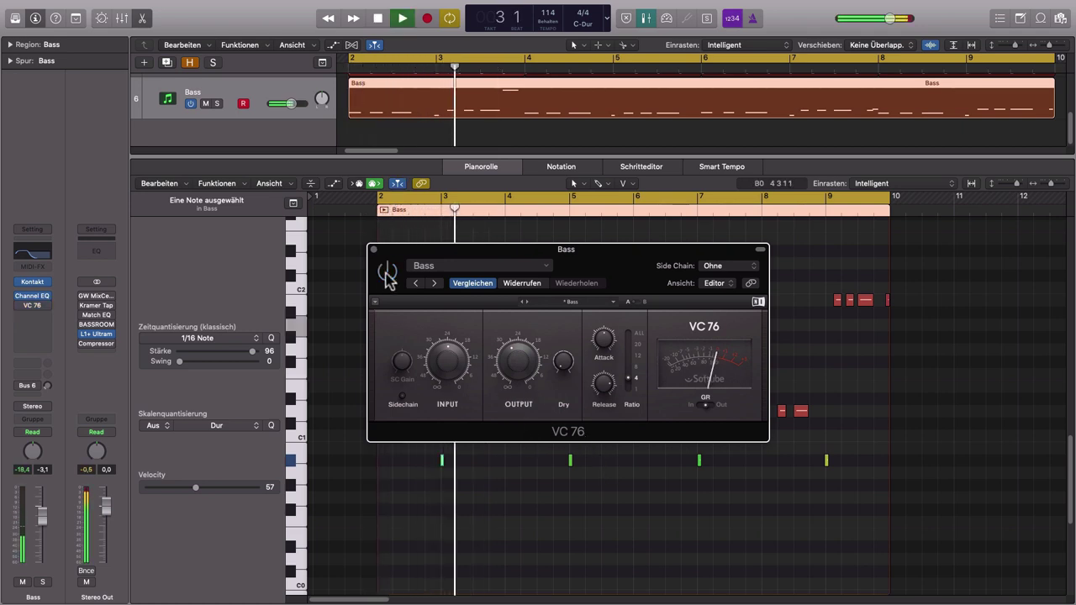
left_click(386, 274)
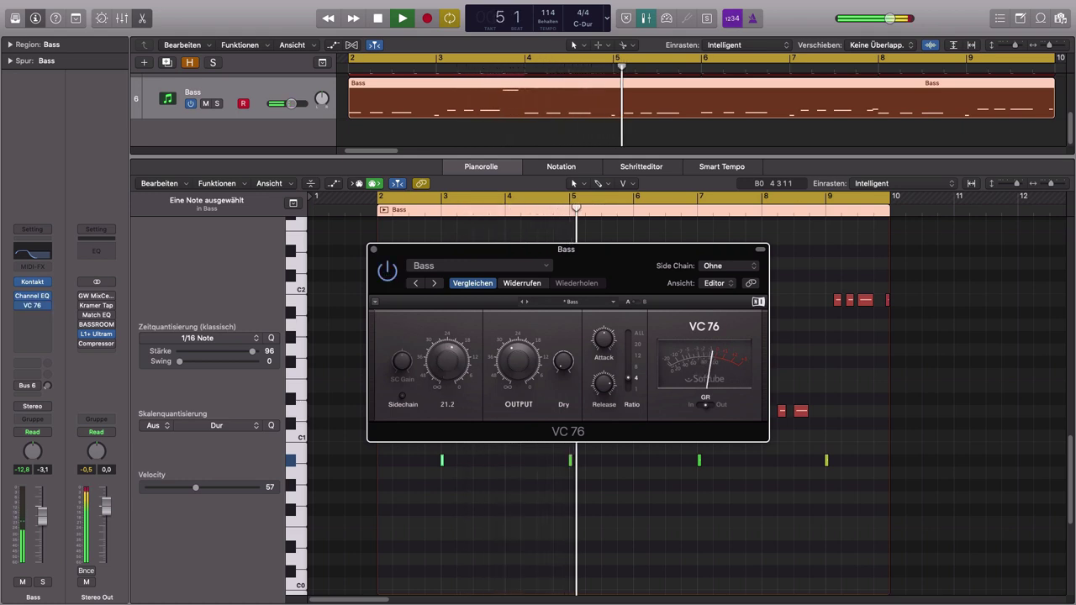
Step: During playback, adjust the VC 76 input, set its output to 26.2 while comparing against bypass, and close the plug-in
left_click_drag(443, 371, 443, 367)
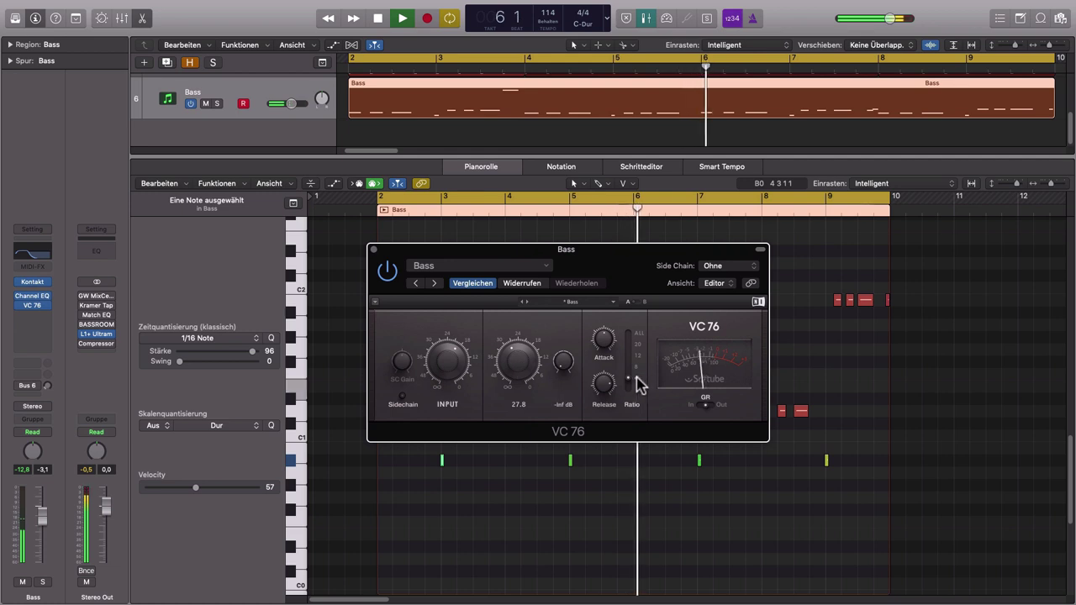
left_click(389, 273)
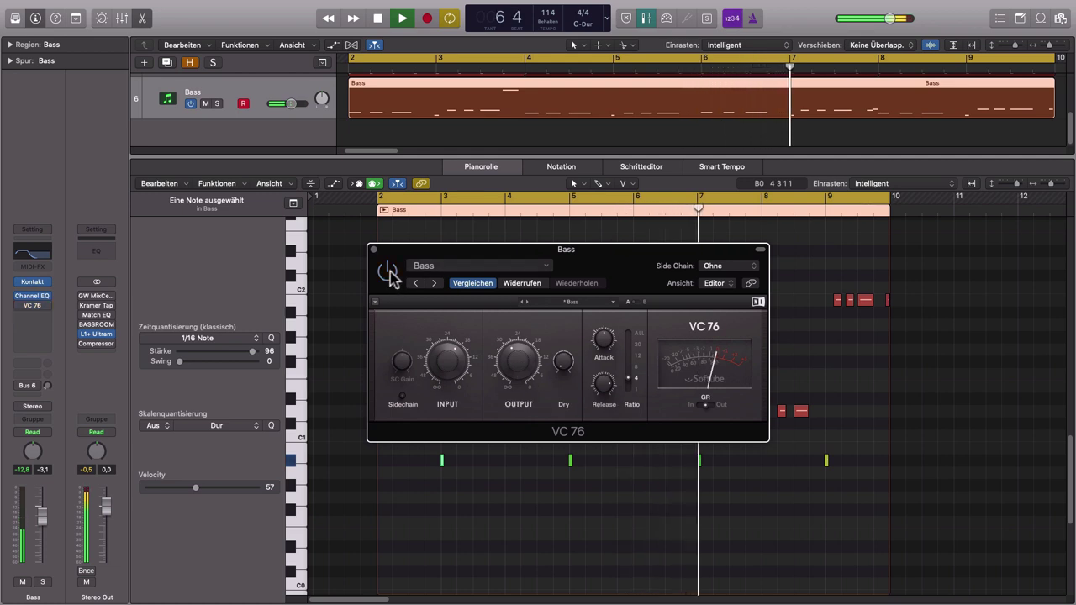
left_click(389, 273)
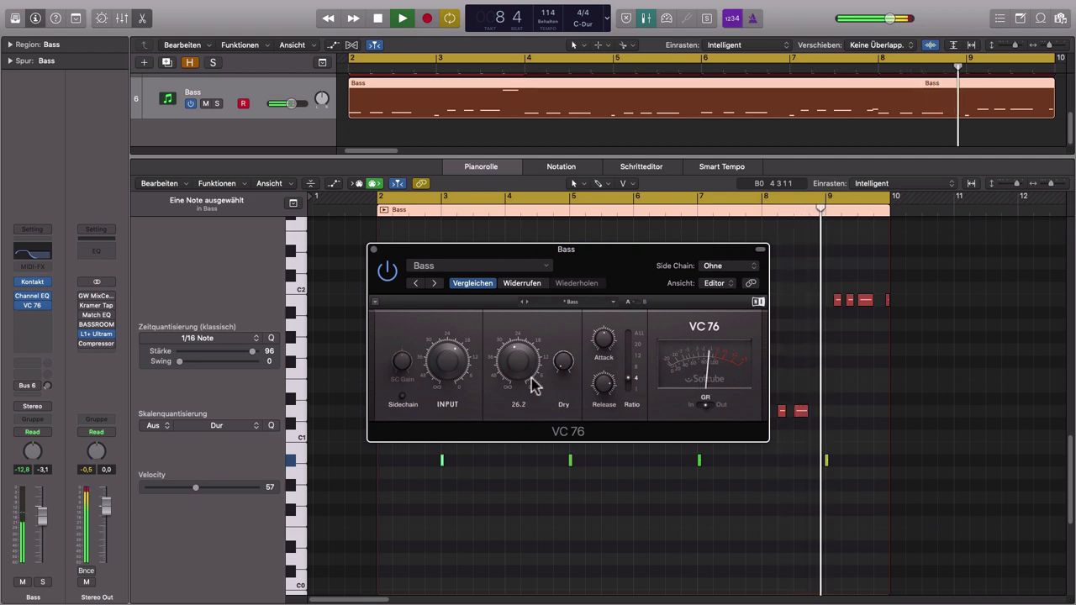
key("space")
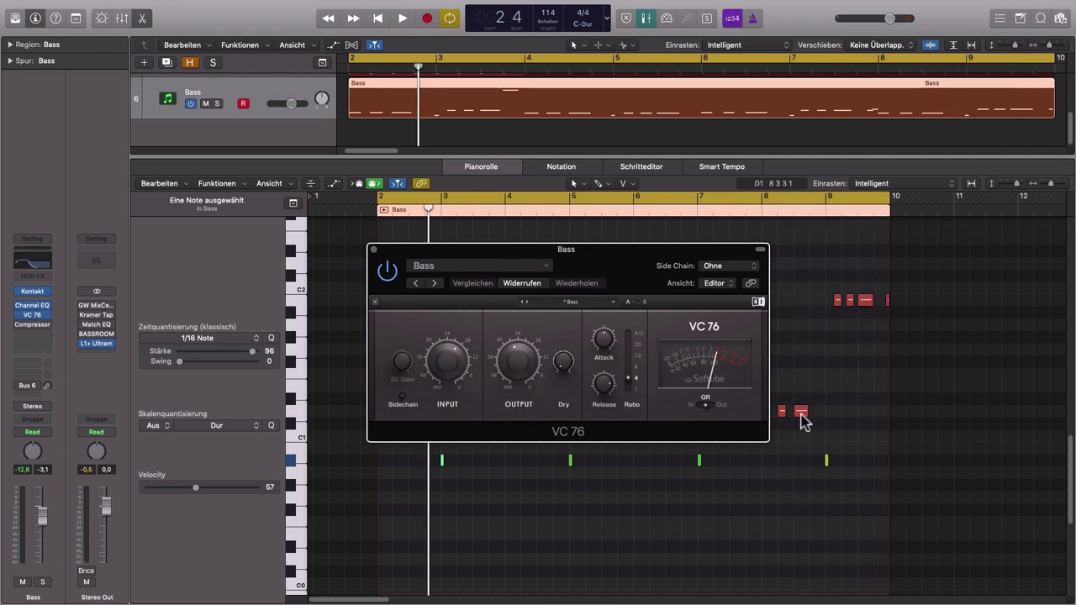
left_click(375, 251)
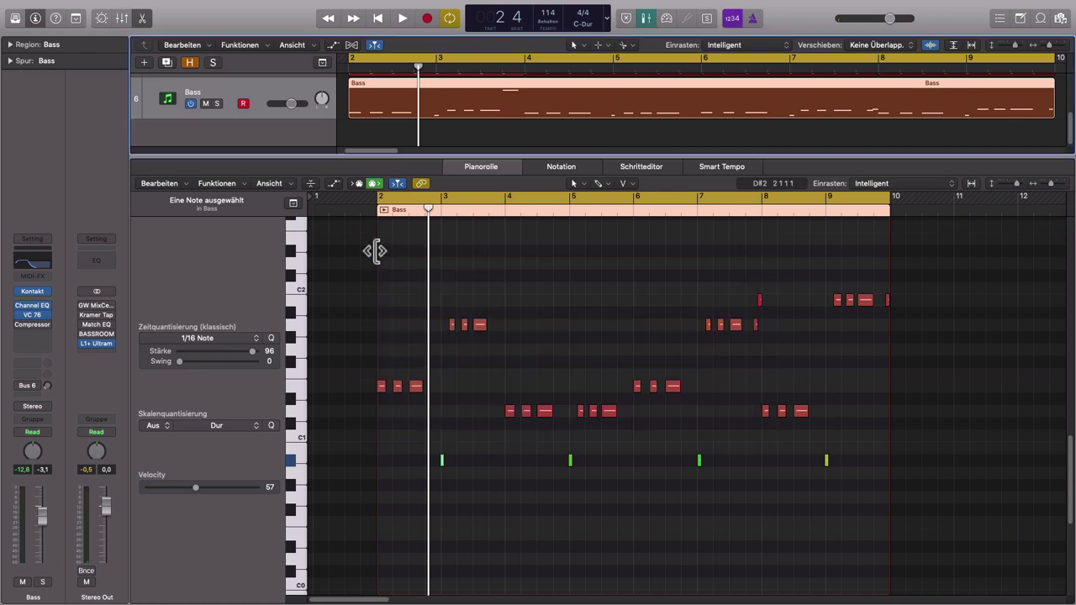
Step: Open the Bass track's Compressor, set its side chain to BD (Inst 1), and enable it
left_click(33, 325)
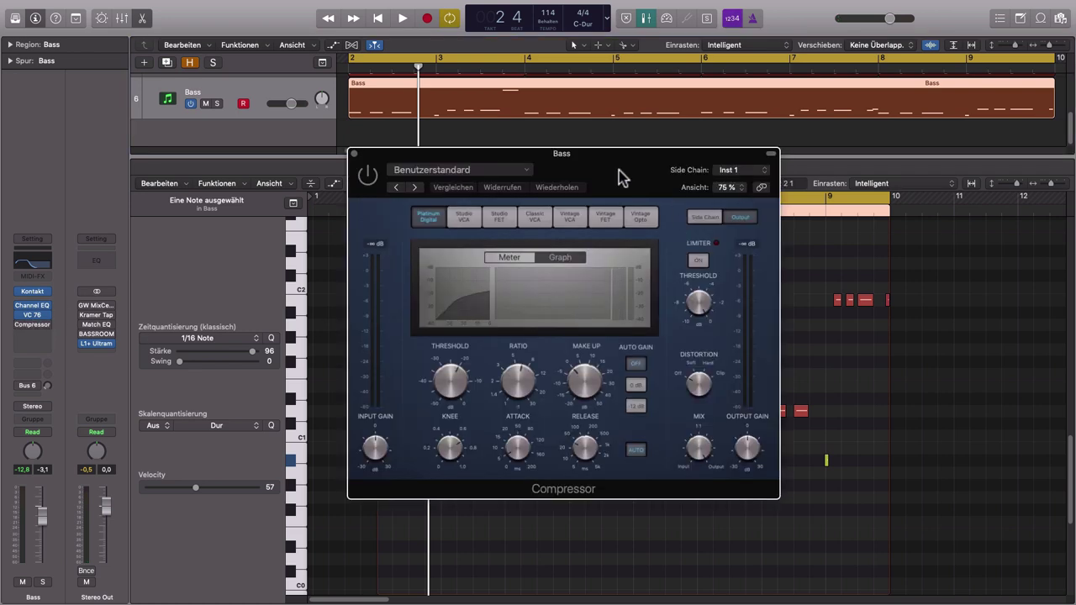
left_click_drag(618, 154, 654, 155)
left_click(801, 170)
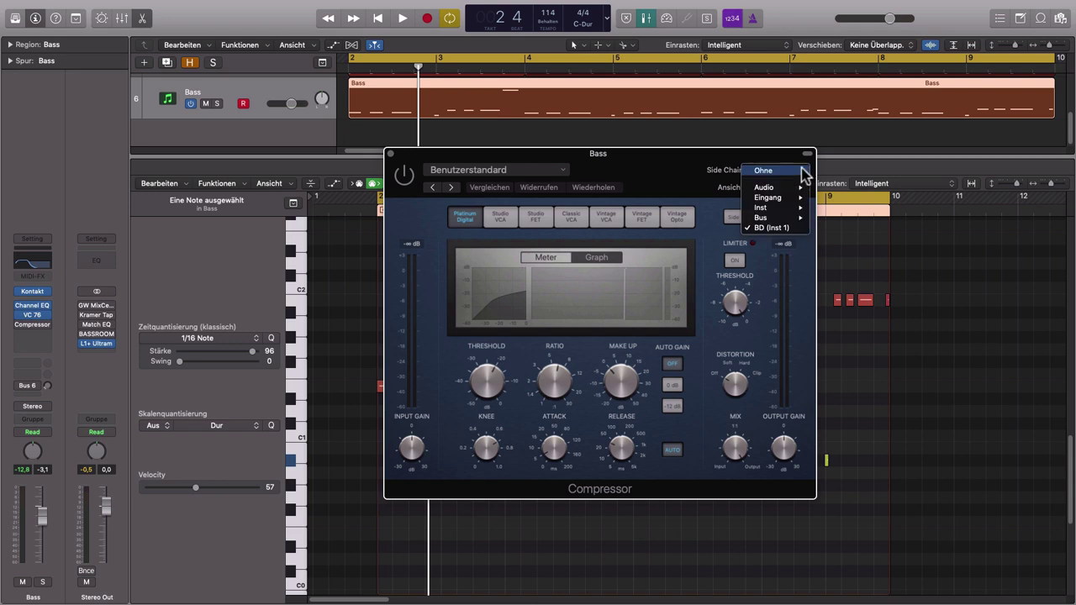
left_click(772, 229)
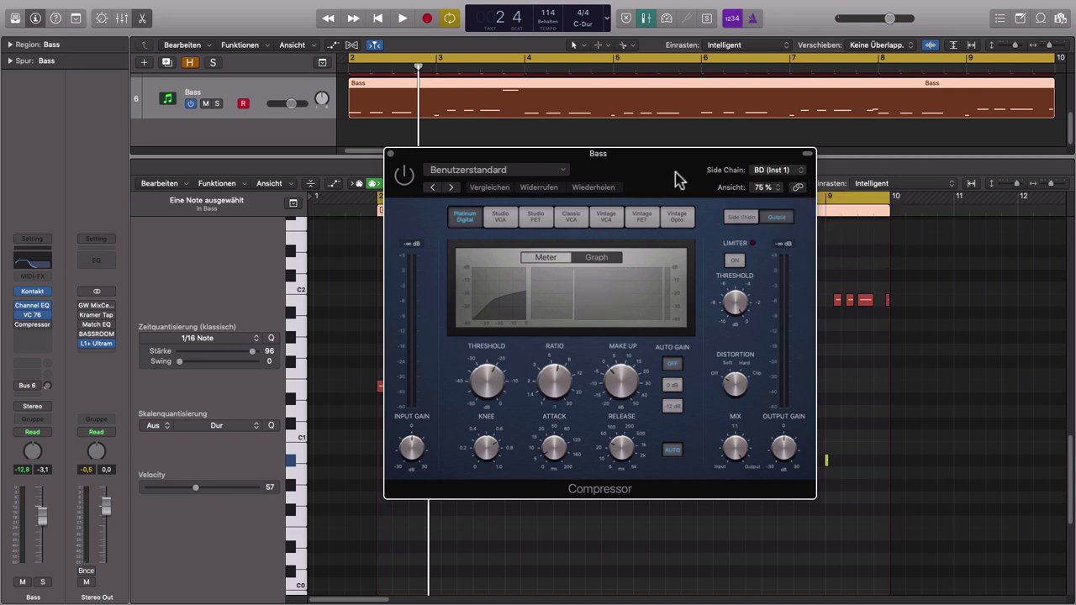
left_click(405, 180)
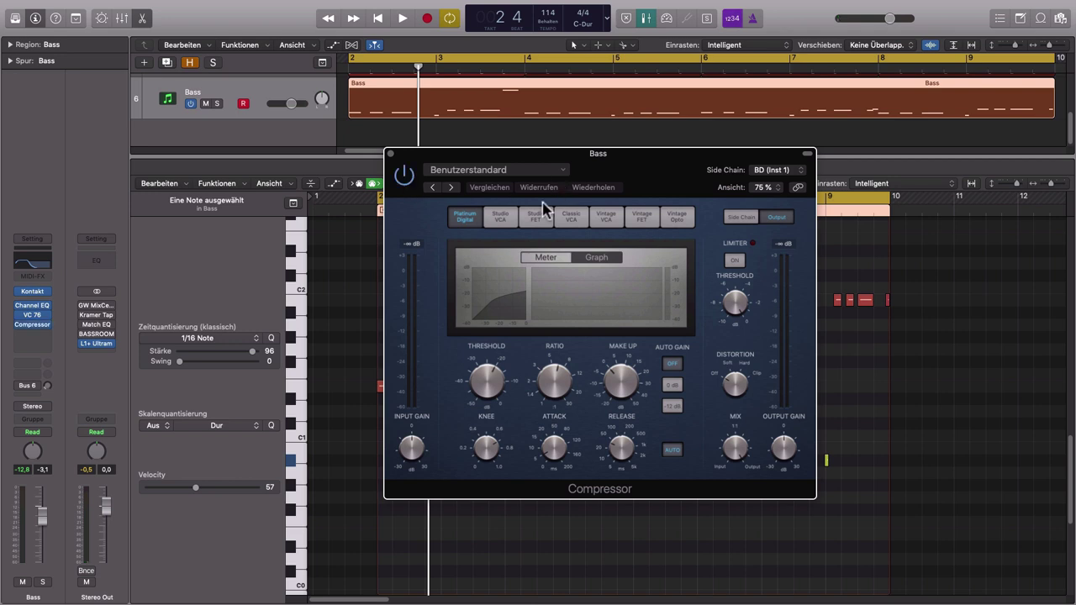
left_click_drag(683, 177, 684, 168)
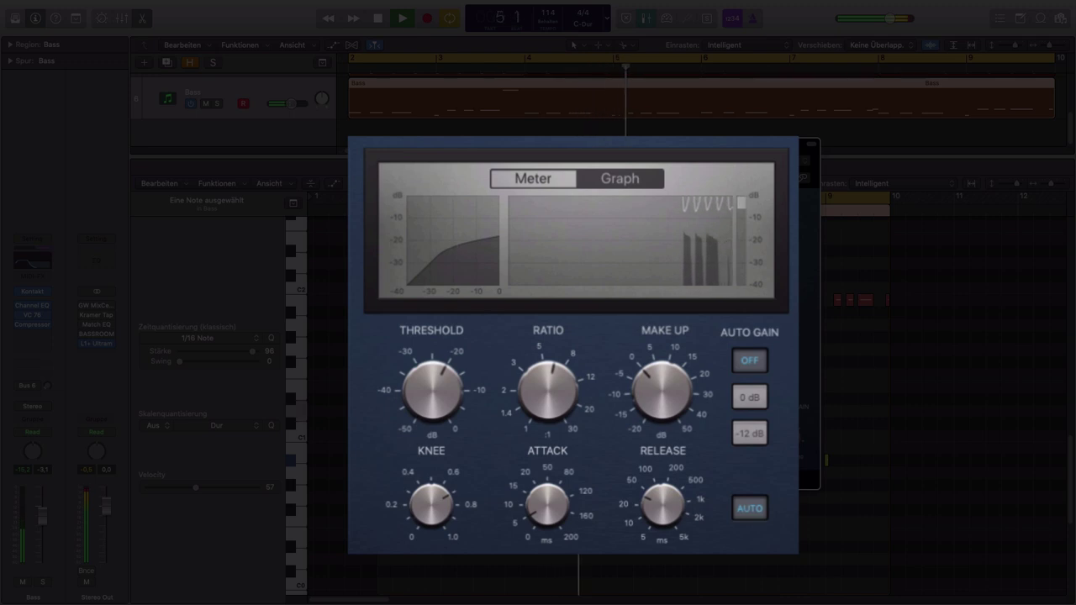
Step: During playback, set the Bass Compressor's threshold to -22.0 dB and shorten its attack
mouse_move(428, 389)
mouse_move(424, 393)
left_mouse_down()
mouse_move(425, 422)
mouse_move(417, 381)
left_mouse_up()
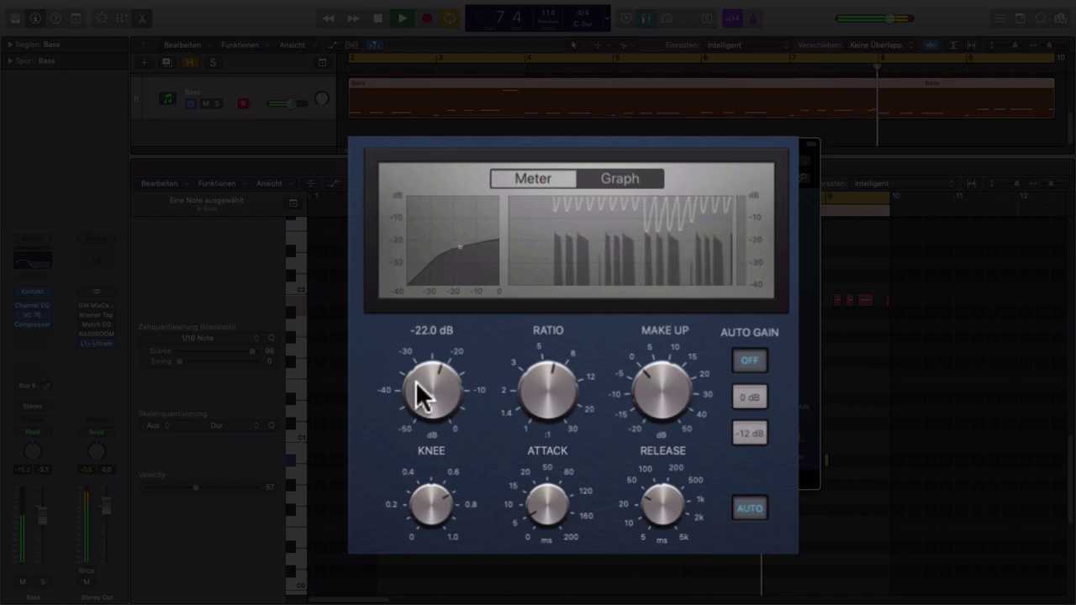
mouse_move(542, 503)
left_click_drag(542, 502, 542, 517)
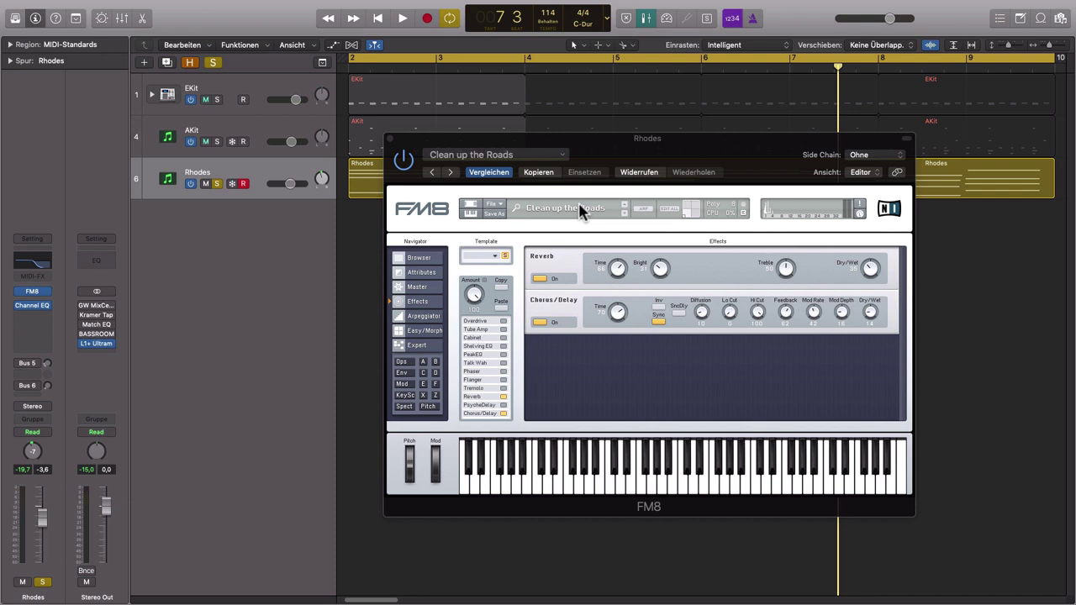
Step: Audition the soloed Rhodes track and enable the Phaser in the FM8's effects
key("space")
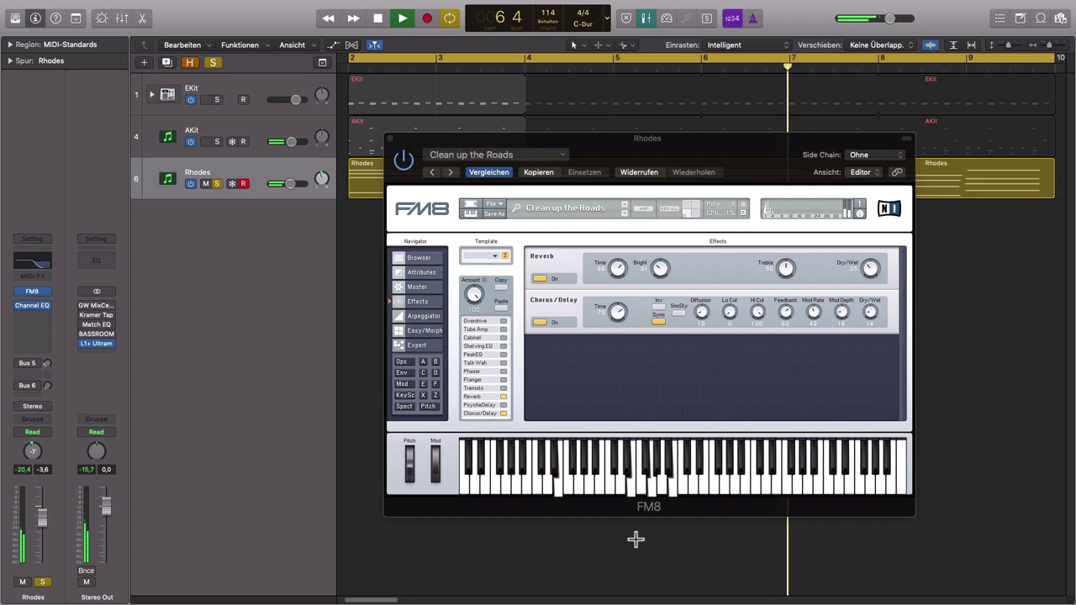
key("space")
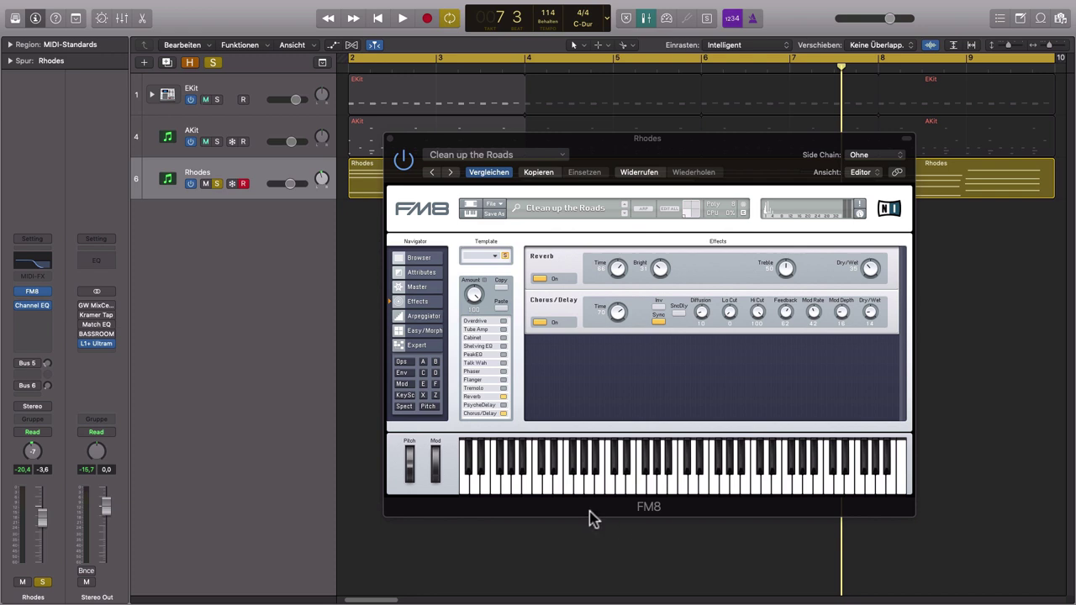
left_click(429, 305)
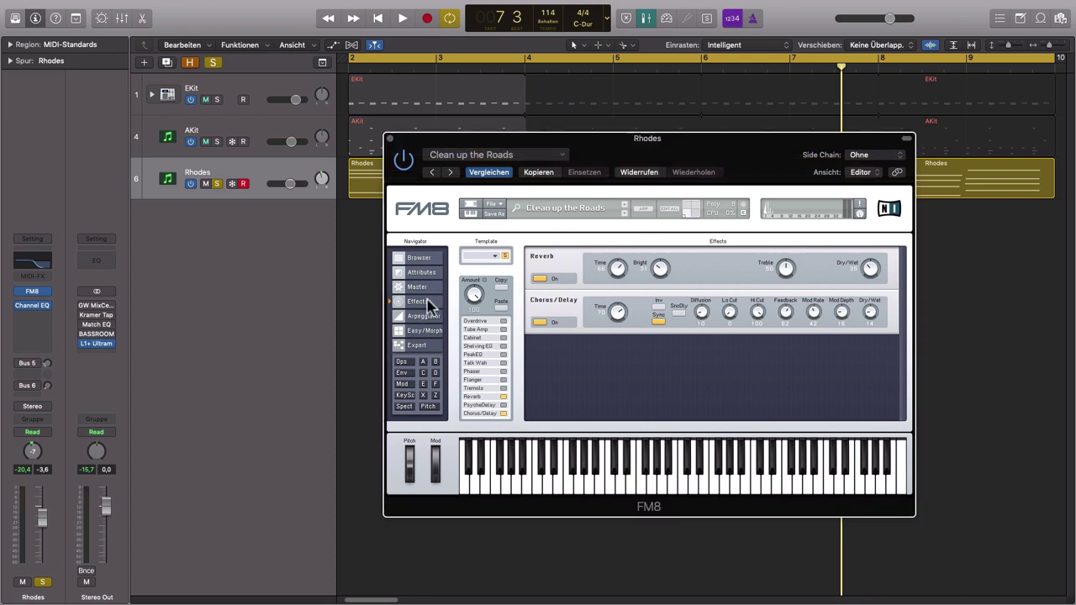
left_click(504, 372)
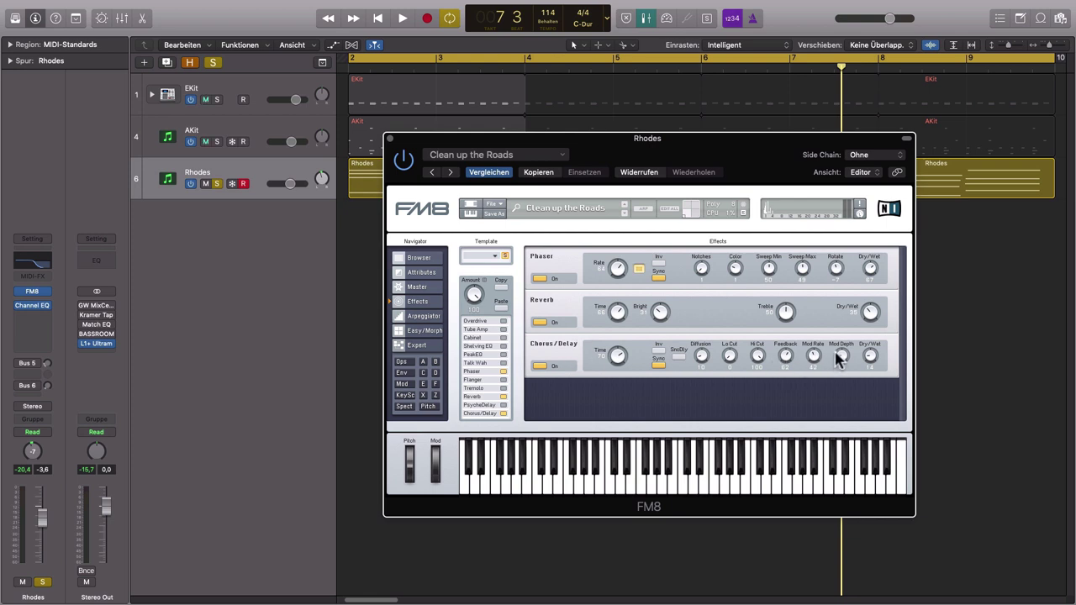
Step: During playback, raise the FM8 Phaser's Dry/Wet amount and unsolo the Rhodes track
key("space")
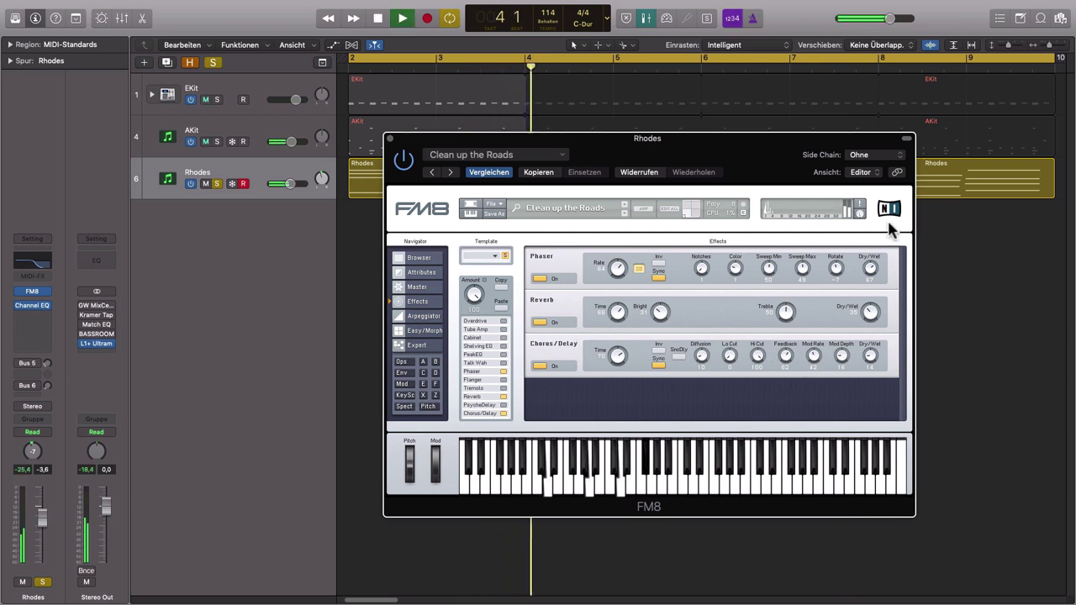
left_click_drag(873, 273, 873, 266)
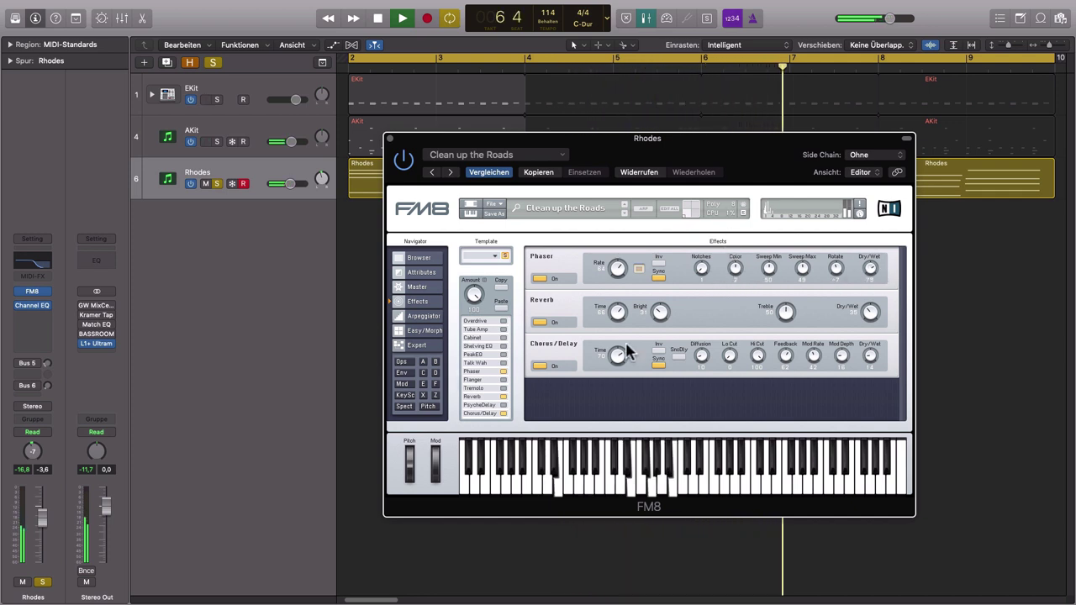
key("space")
left_click(216, 185)
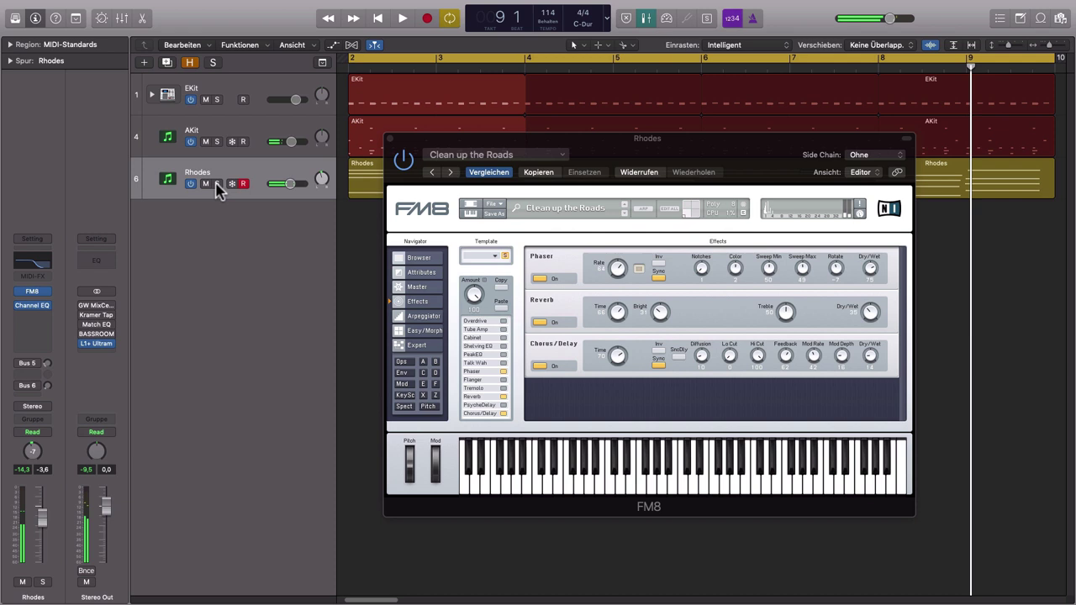
Step: Hide the FM8 window, open the Rhodes region in the piano roll, and lower the Rhodes fader to -7.6 dB during playback
left_click(367, 172)
key("v")
double_click(368, 172)
key("space")
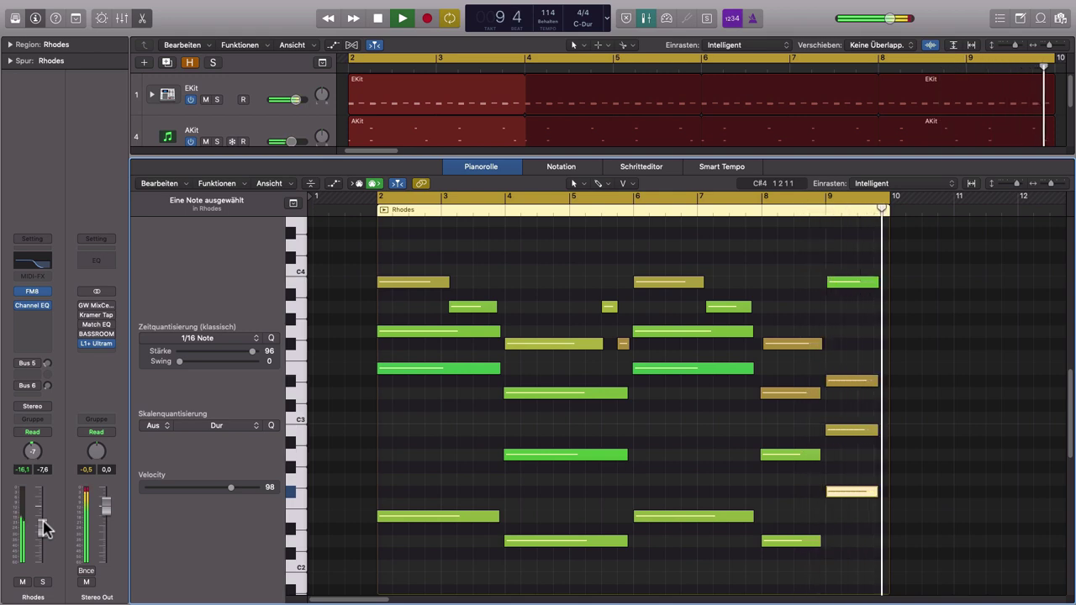
key("space")
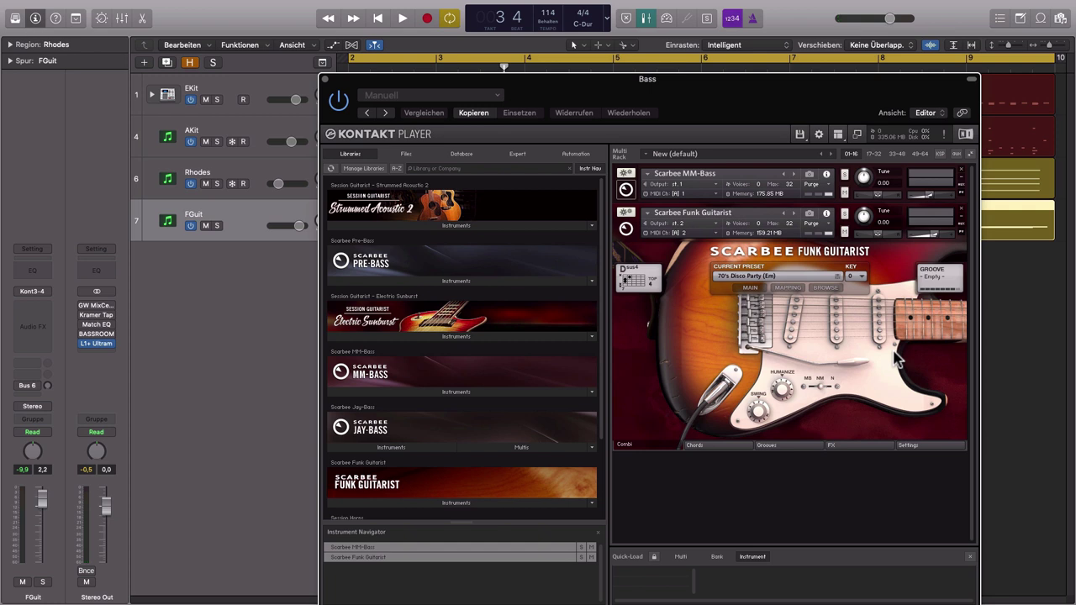
Step: Examine the chord mapping and the groove pattern for bar 1 in the Scarbee Funk Guitarist
left_click_drag(813, 87, 759, 91)
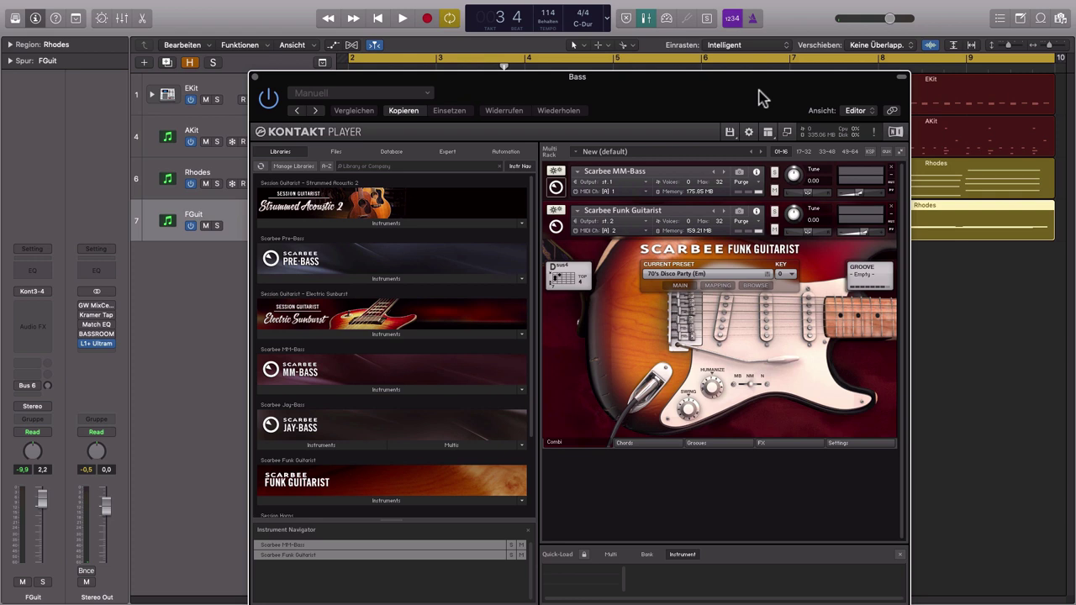
left_click(632, 446)
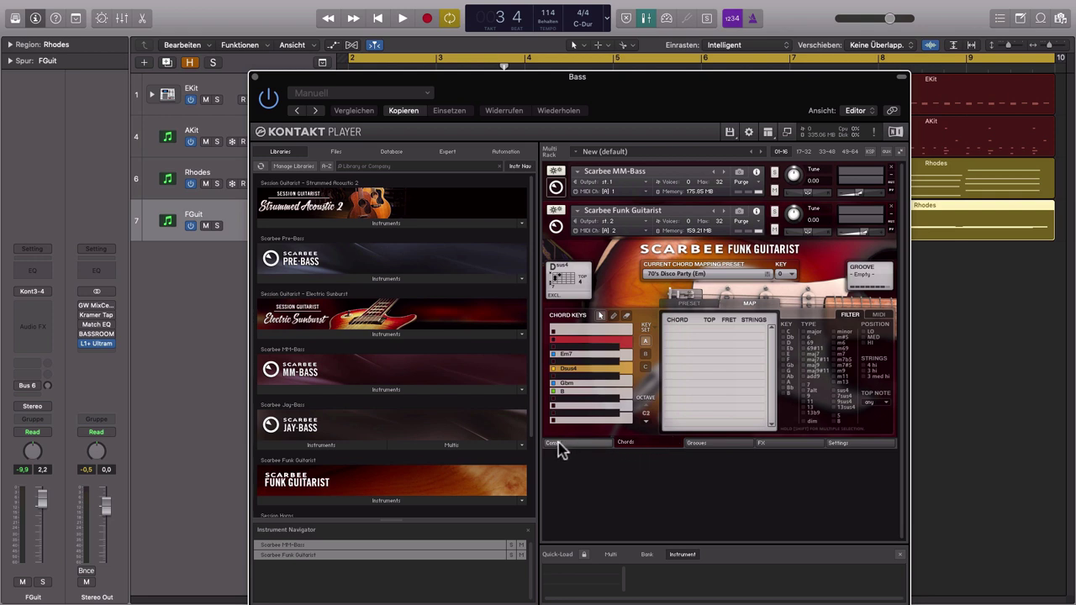
left_click(733, 446)
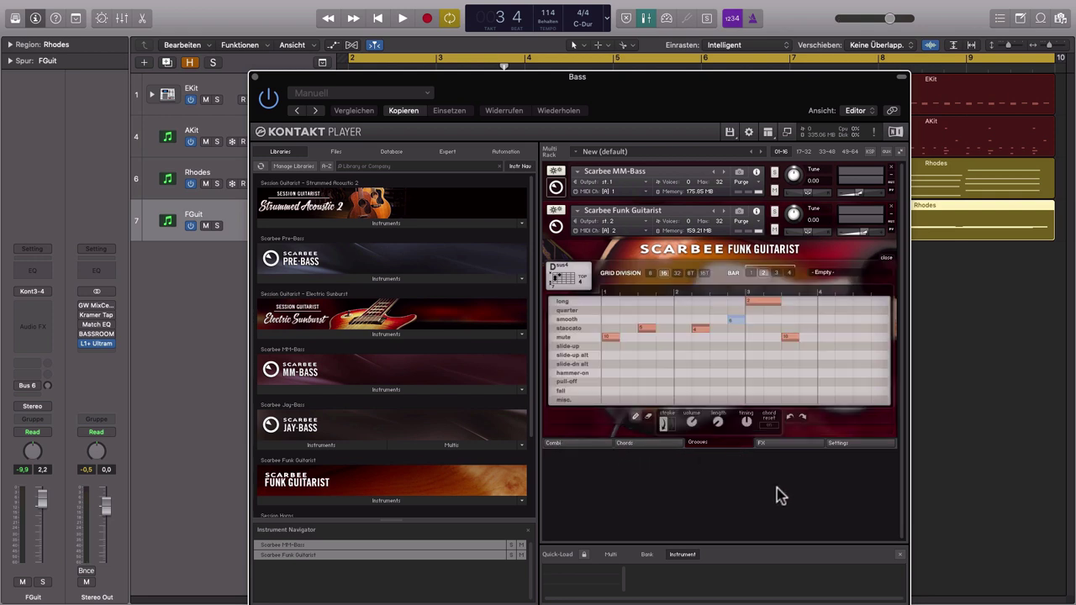
left_click(753, 273)
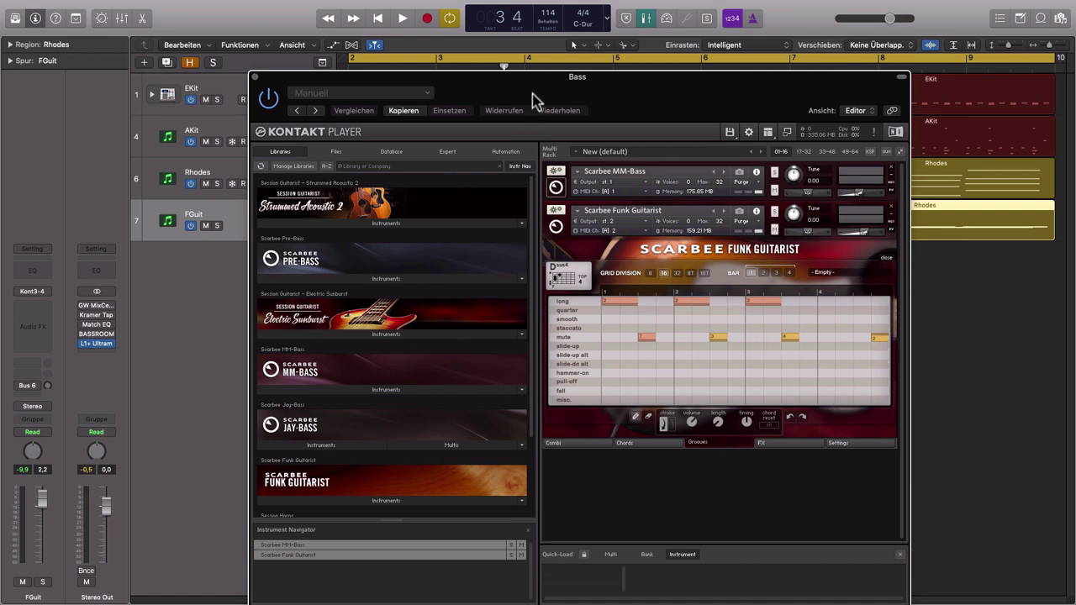
Step: Reposition the Kontakt window and play the arrangement to audition the funk guitar groove
left_click_drag(535, 99, 558, 106)
key("space")
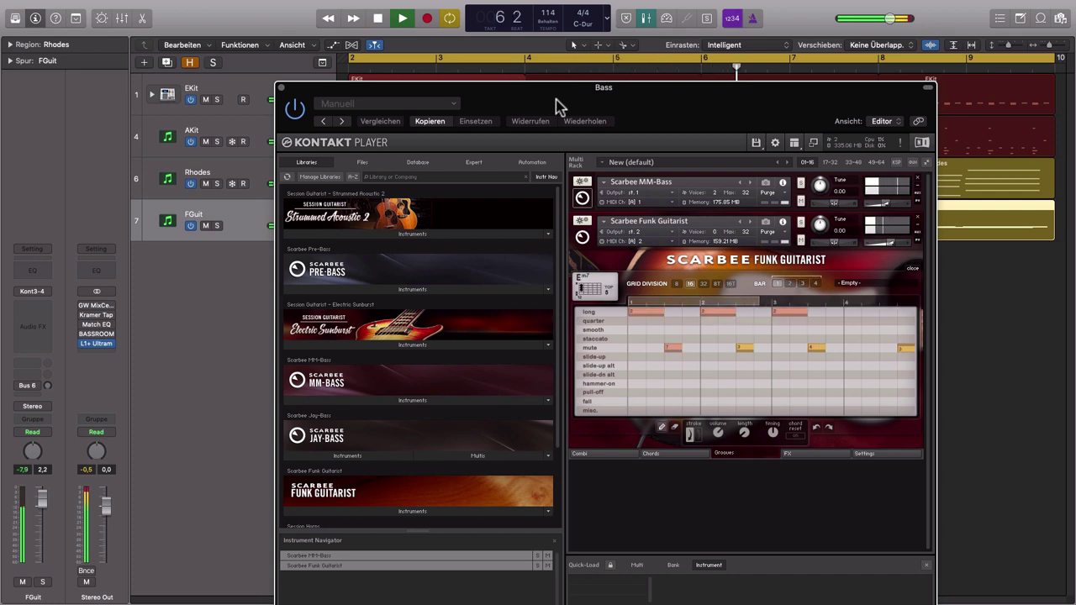
key("space")
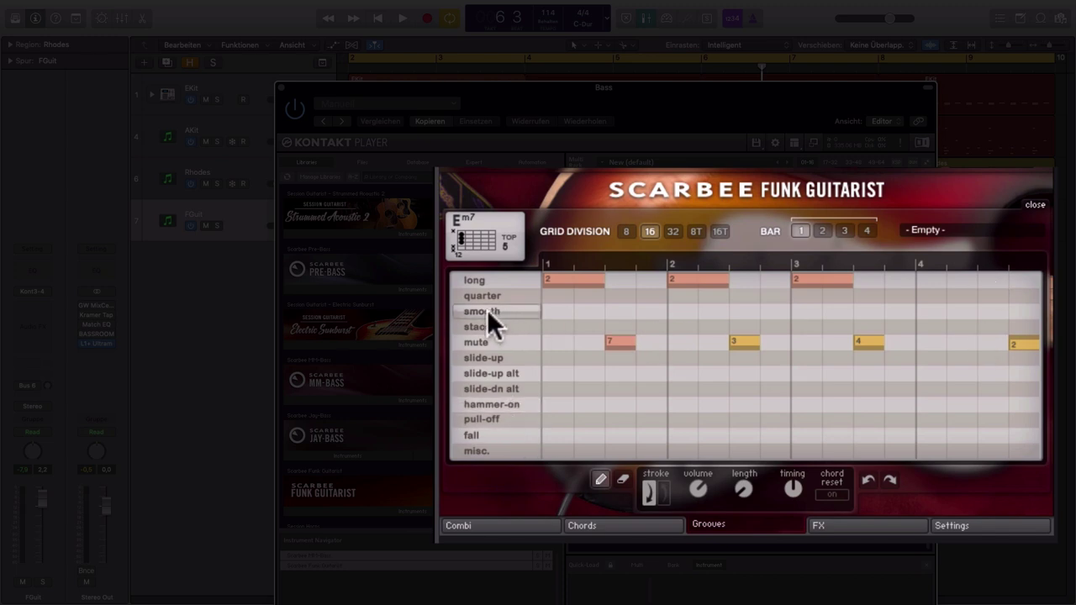
Step: Add a smooth stroke on beat 4 of bar 1 and two staccato strokes on beat 4 of bar 2, and audition them
left_click(957, 308)
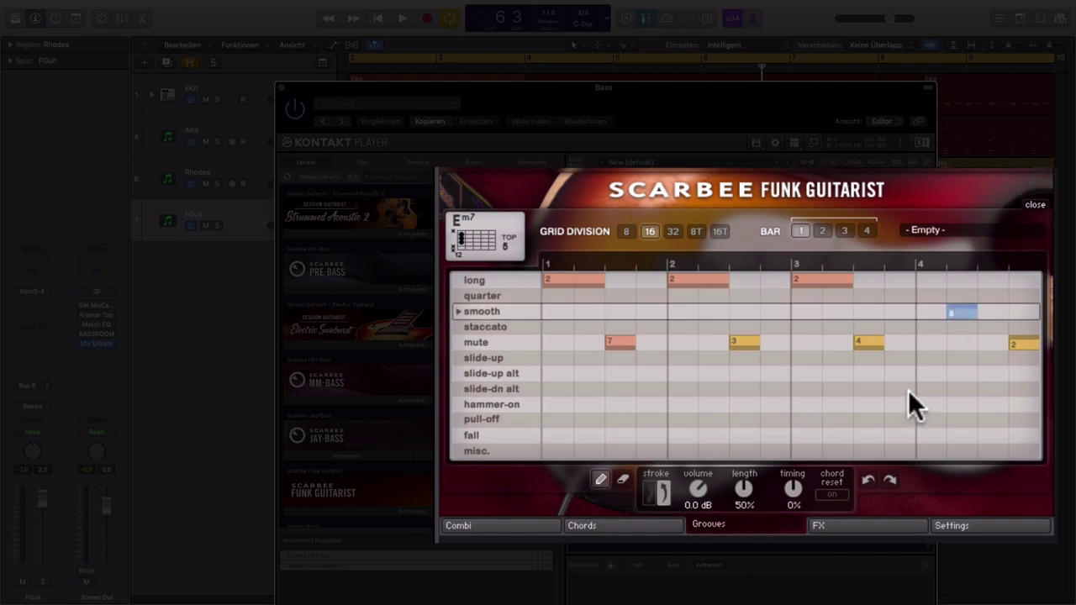
left_click(821, 230)
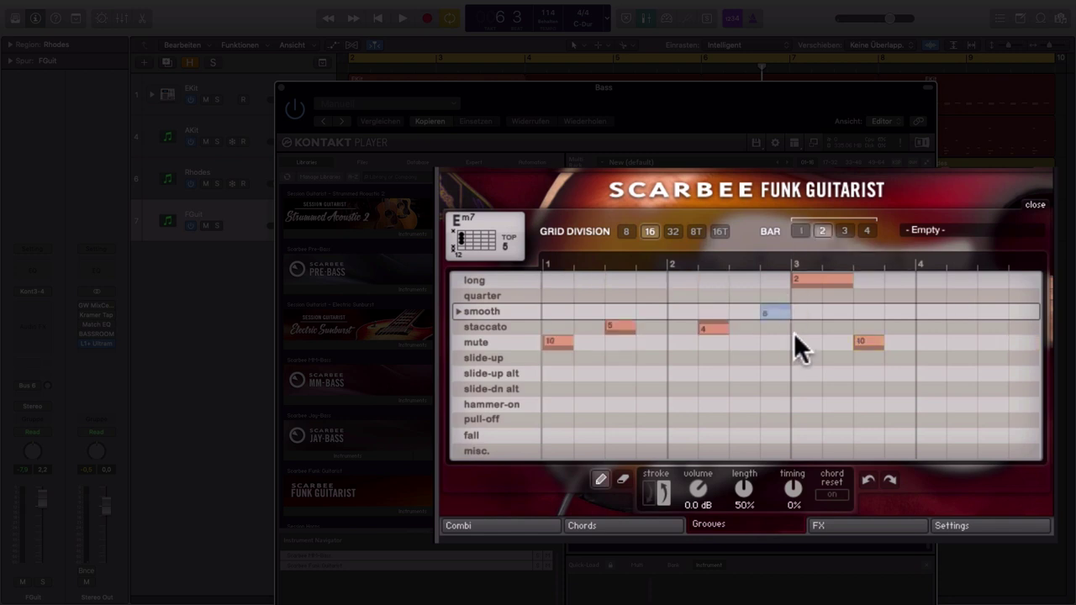
left_click(960, 326)
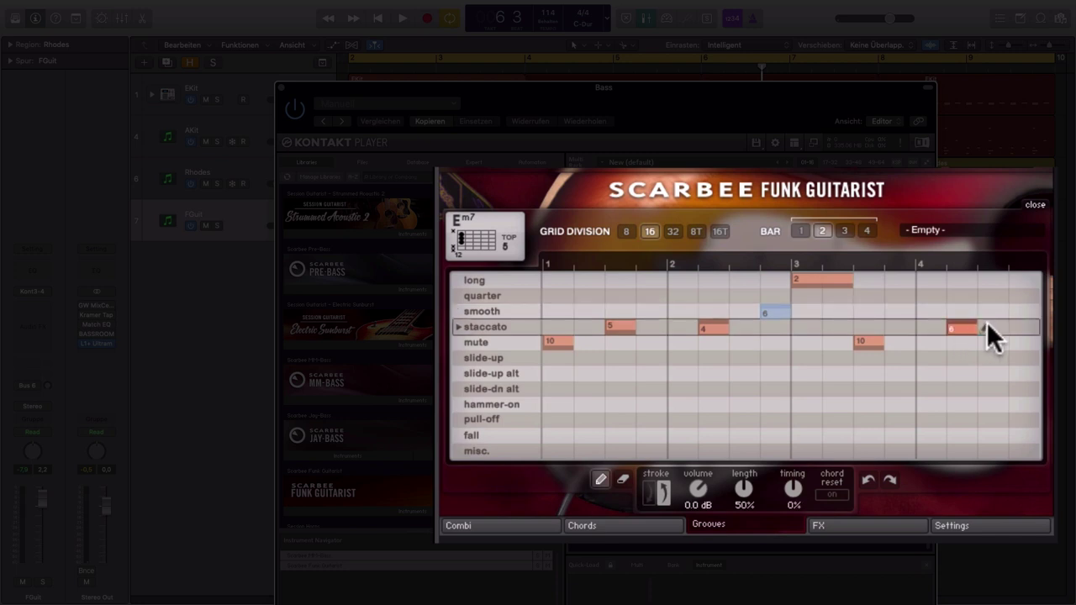
left_click(987, 326)
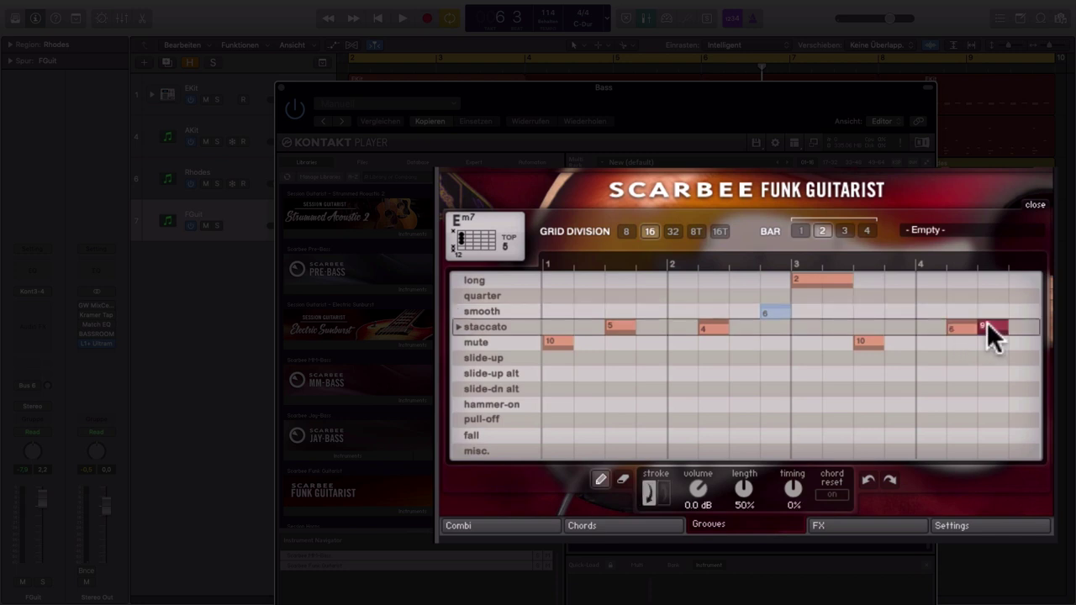
key("space")
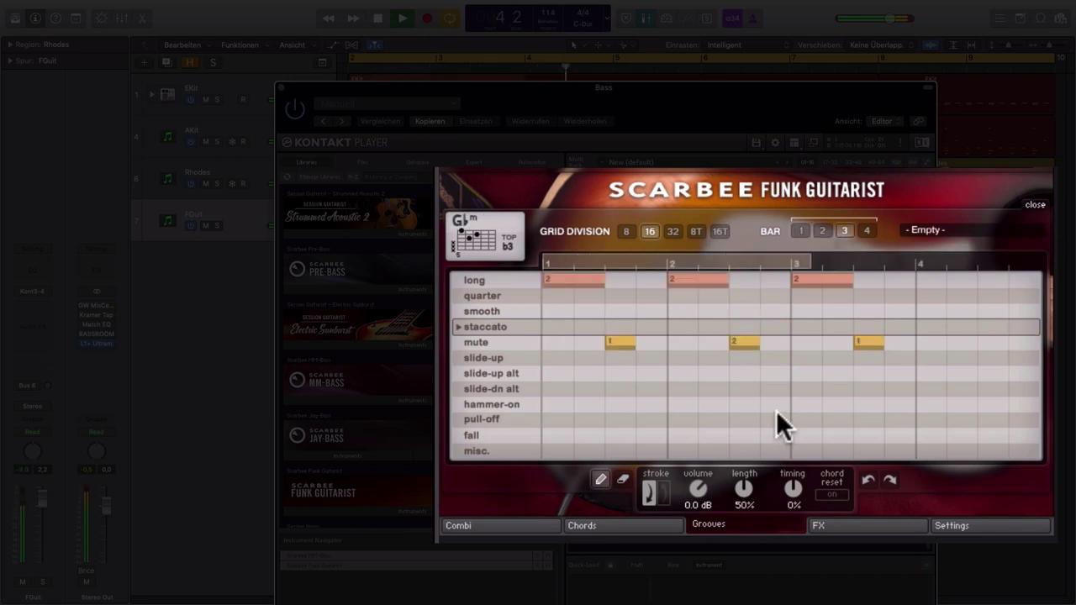
key("space")
Step: Erase the added staccato strokes from beat 4 of bar 2 and the added smooth stroke from bar 1
left_click(823, 230)
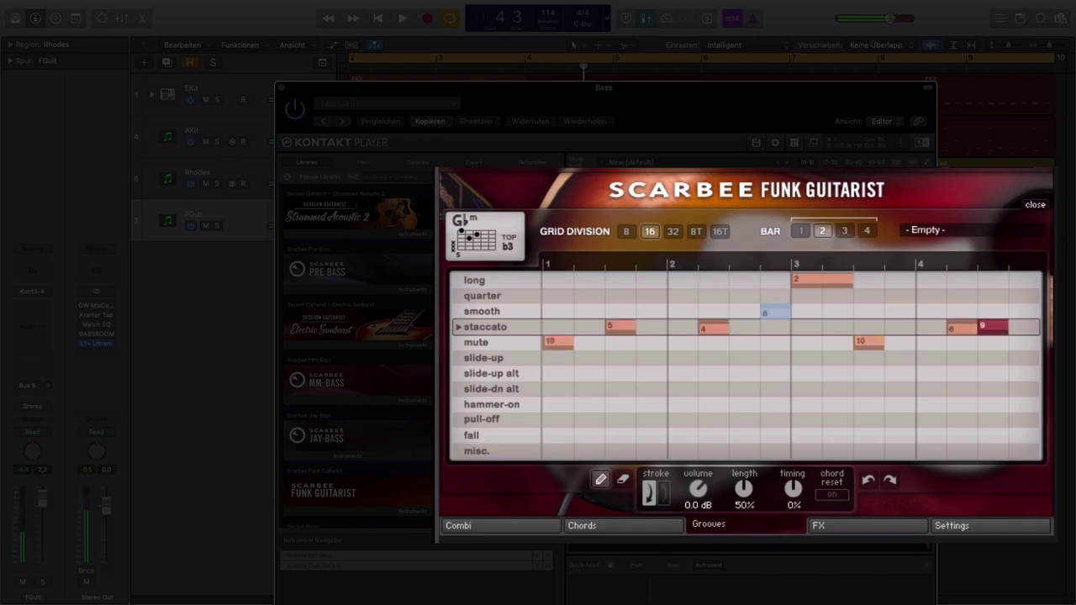
left_click(623, 479)
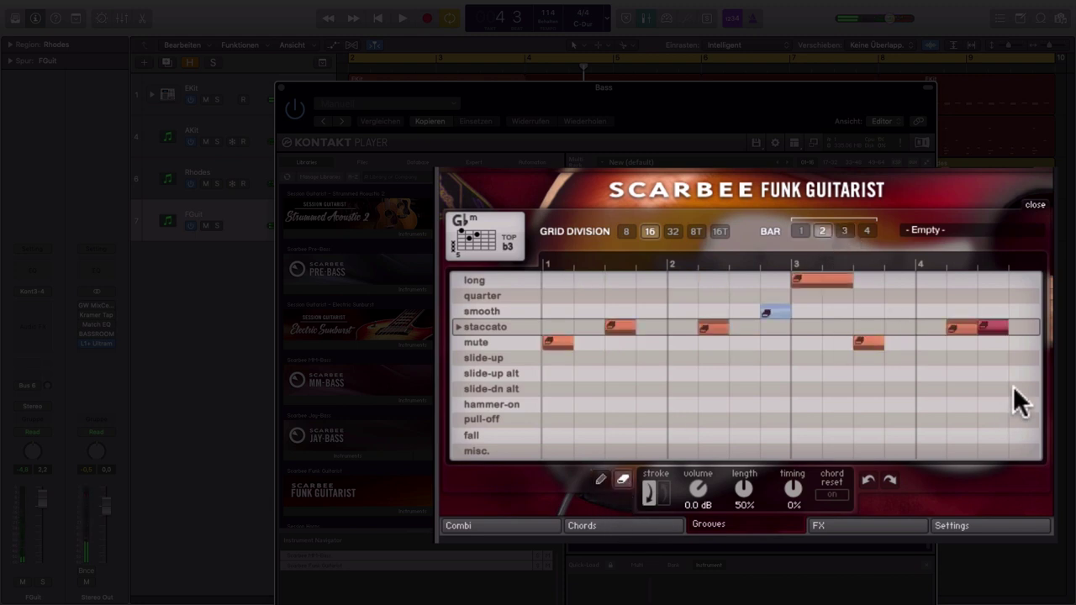
left_click(955, 327)
left_click(985, 326)
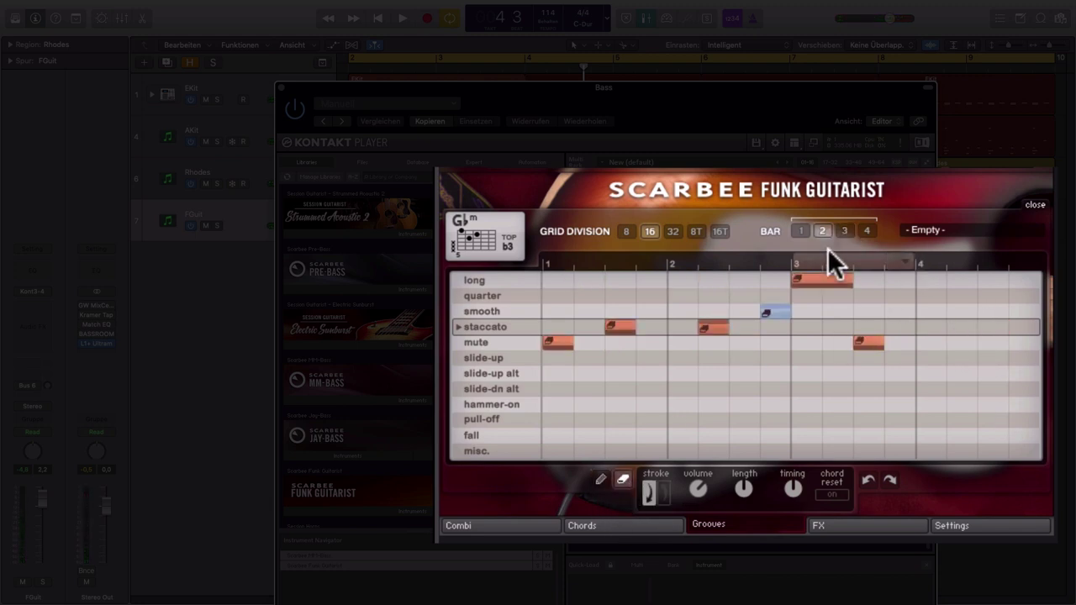
left_click(801, 233)
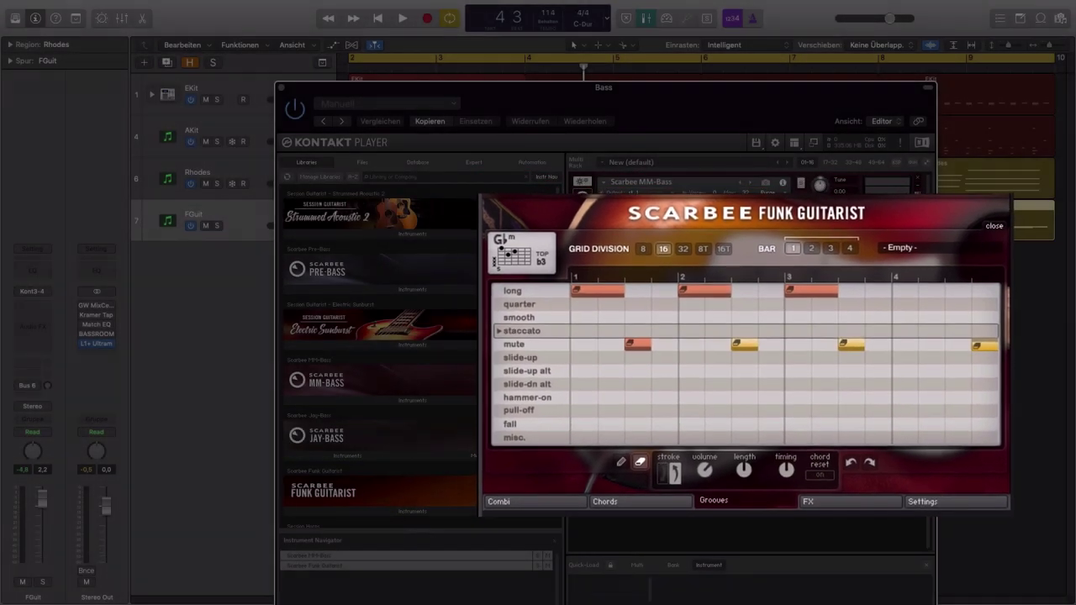
left_click(681, 452)
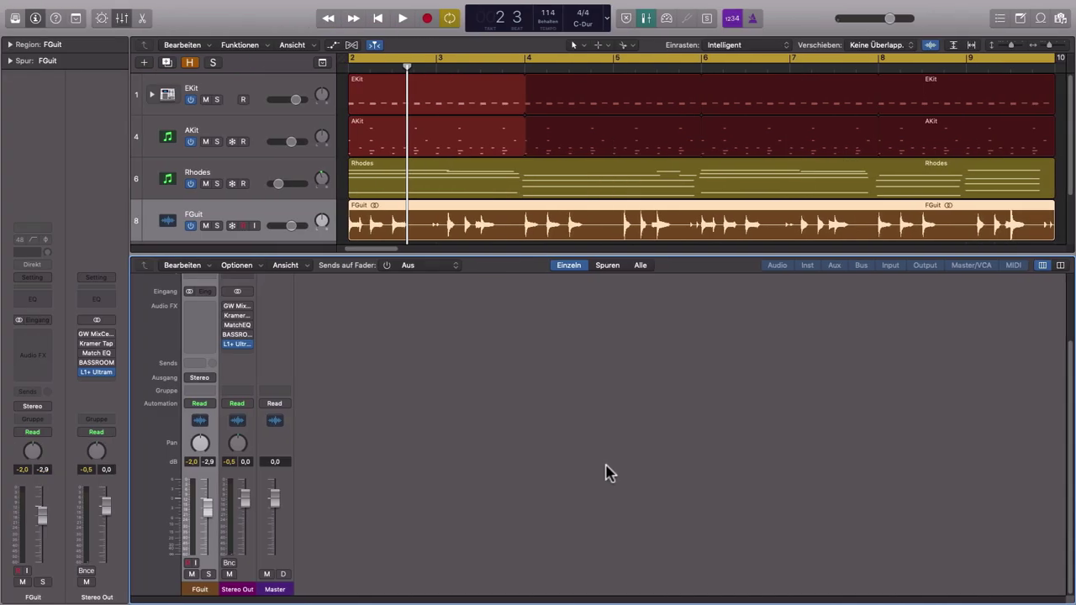
Step: Return the playhead to bar 2 and insert a stereo Vintage Tube EQ on the FGuit track, repositioning its window over the project
left_click(349, 66)
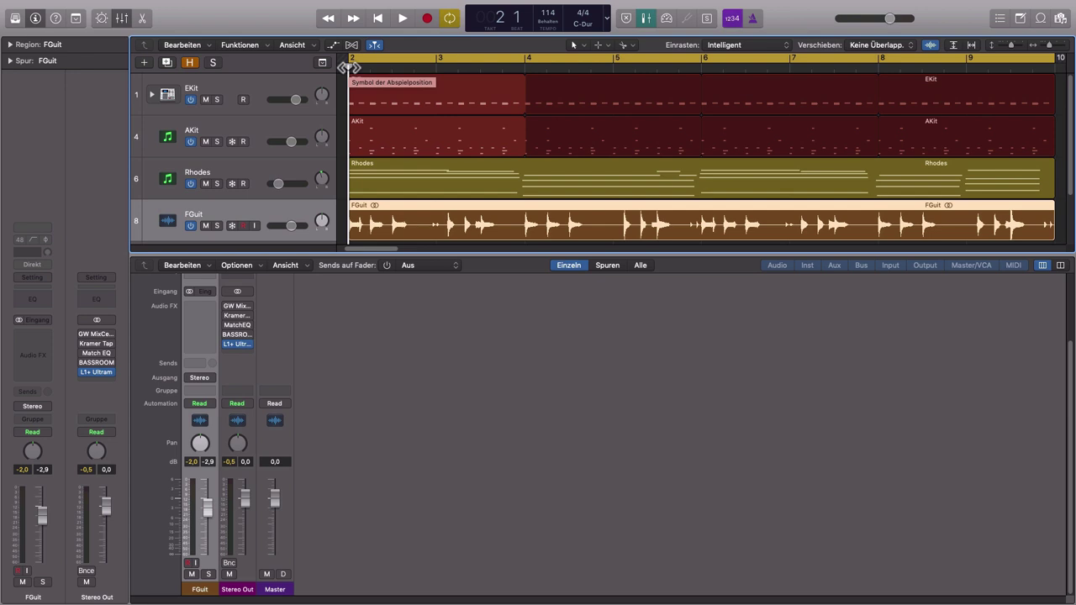
left_click(412, 340)
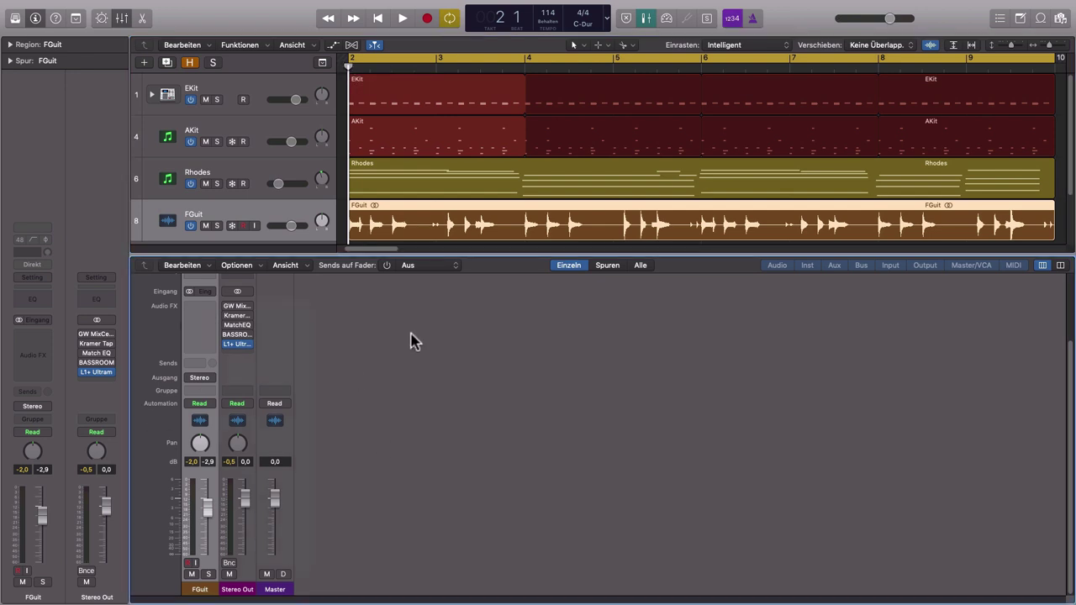
left_click(215, 309)
mouse_move(244, 334)
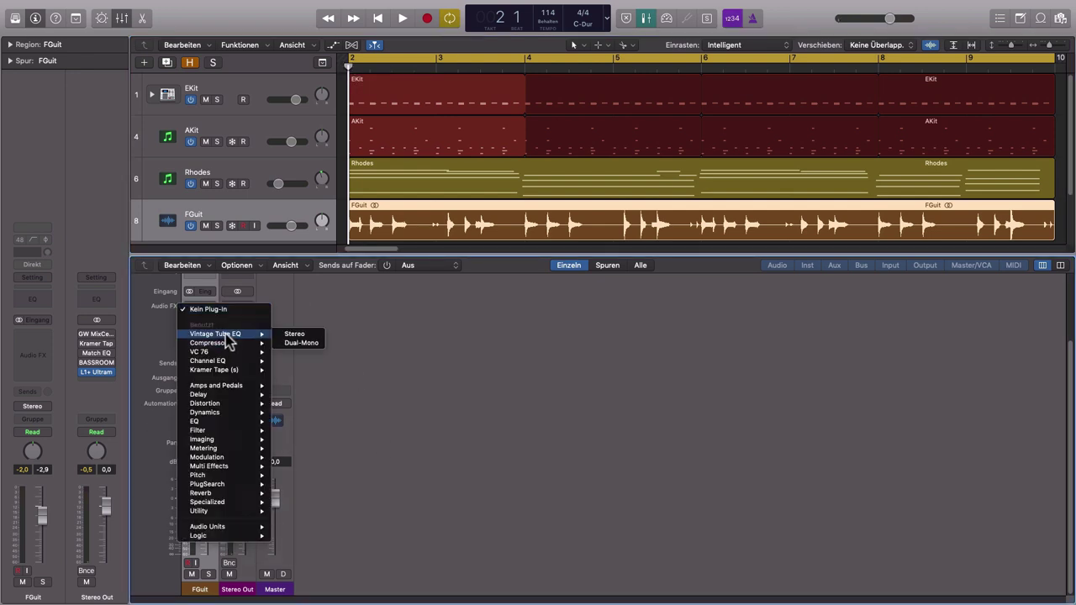
left_click(290, 335)
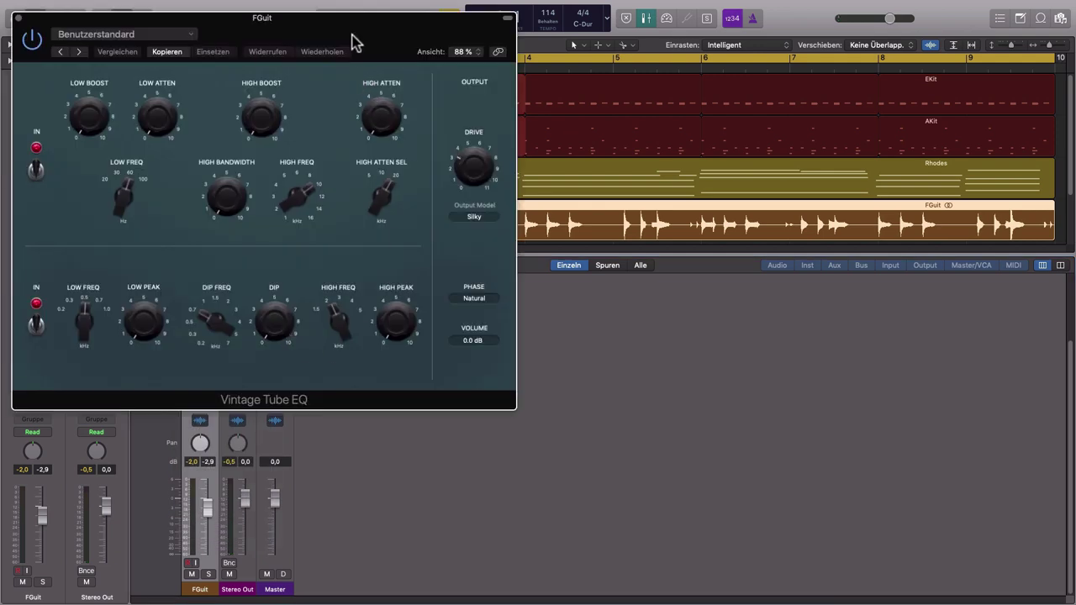
left_click_drag(348, 38, 656, 145)
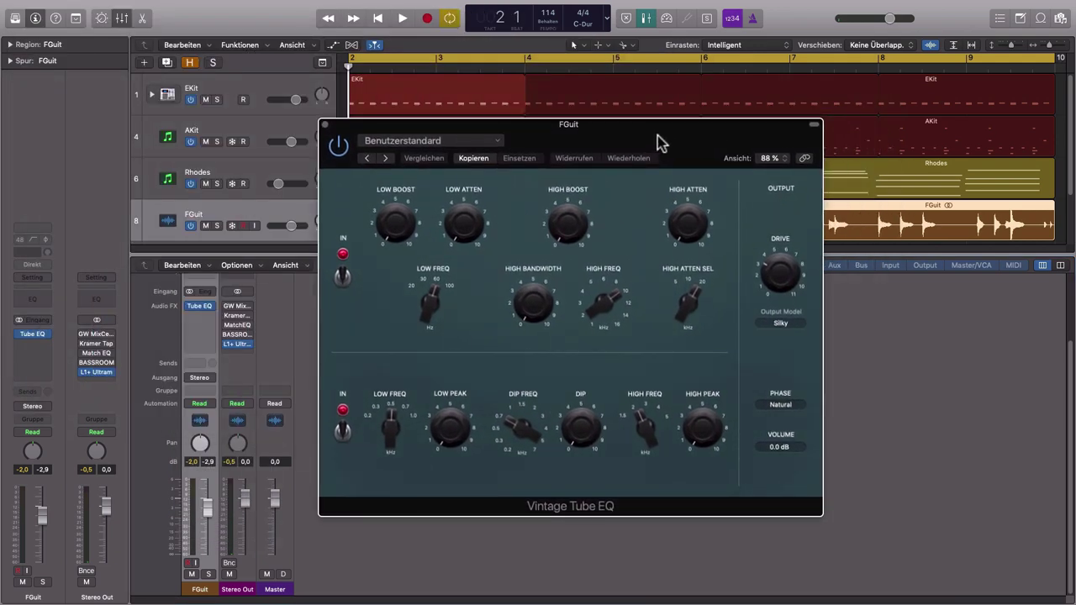
left_click_drag(660, 143, 657, 152)
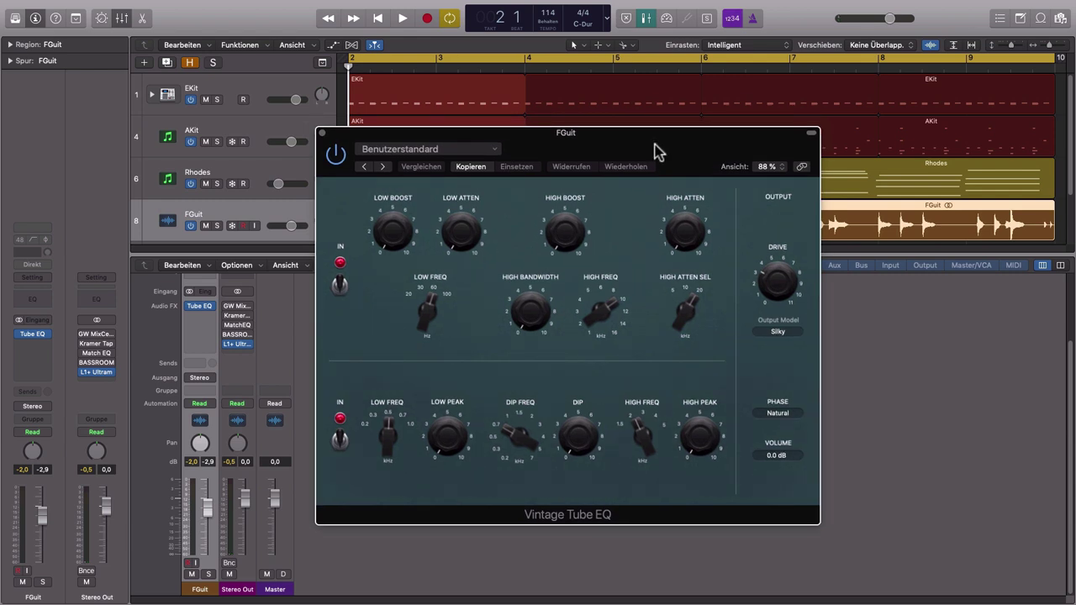
Step: During playback, raise the Vintage Tube EQ's High Boost, set its output volume to -1.3 dB, and compare the sound with the EQ bypassed
left_click(339, 443)
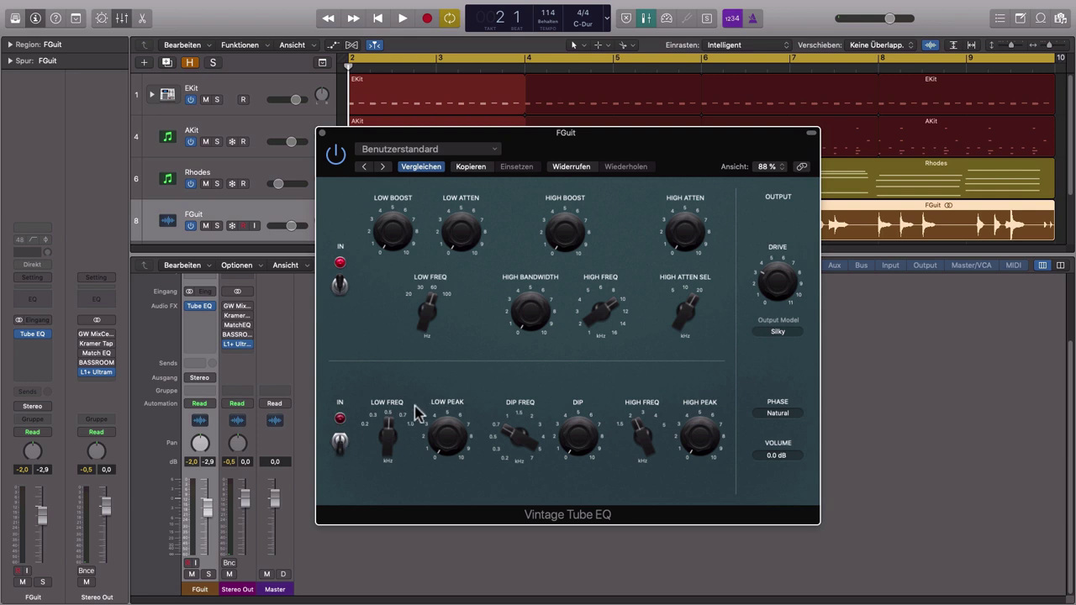
left_click(884, 344)
key("space")
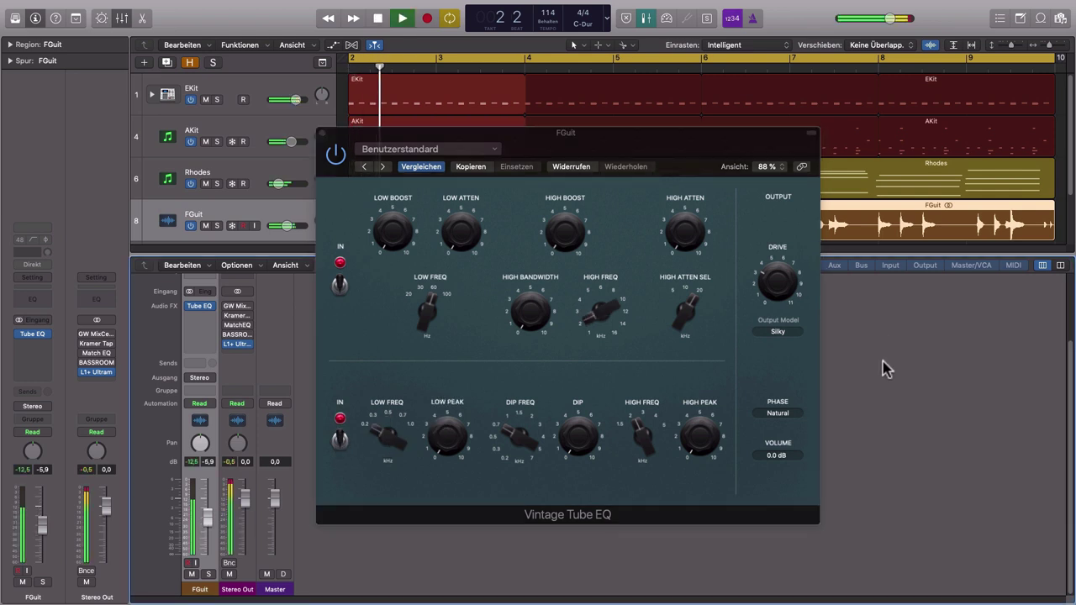
left_click_drag(552, 239, 551, 203)
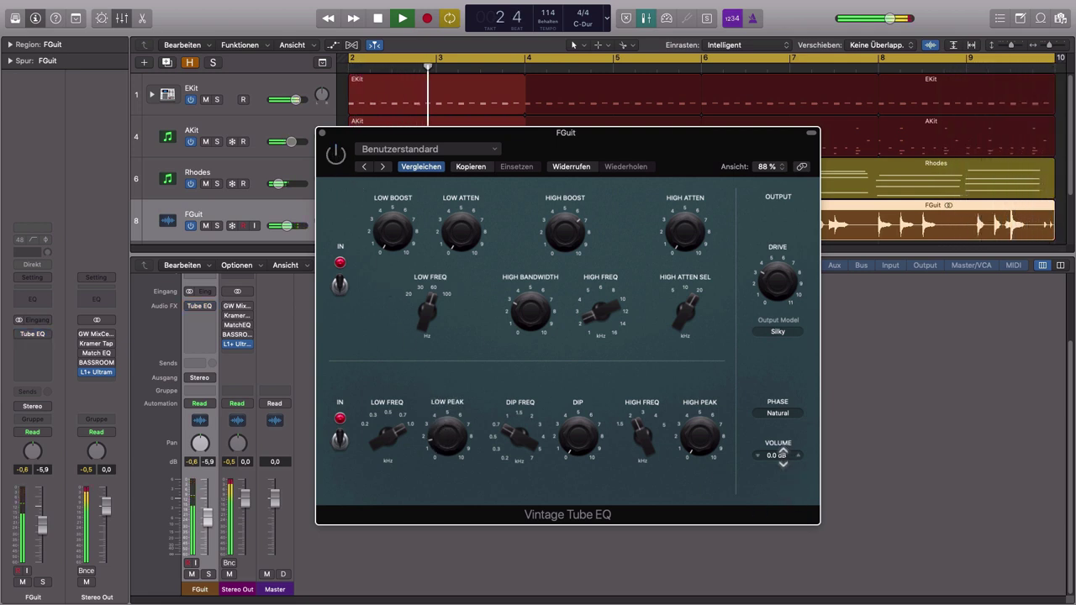
left_click(335, 153)
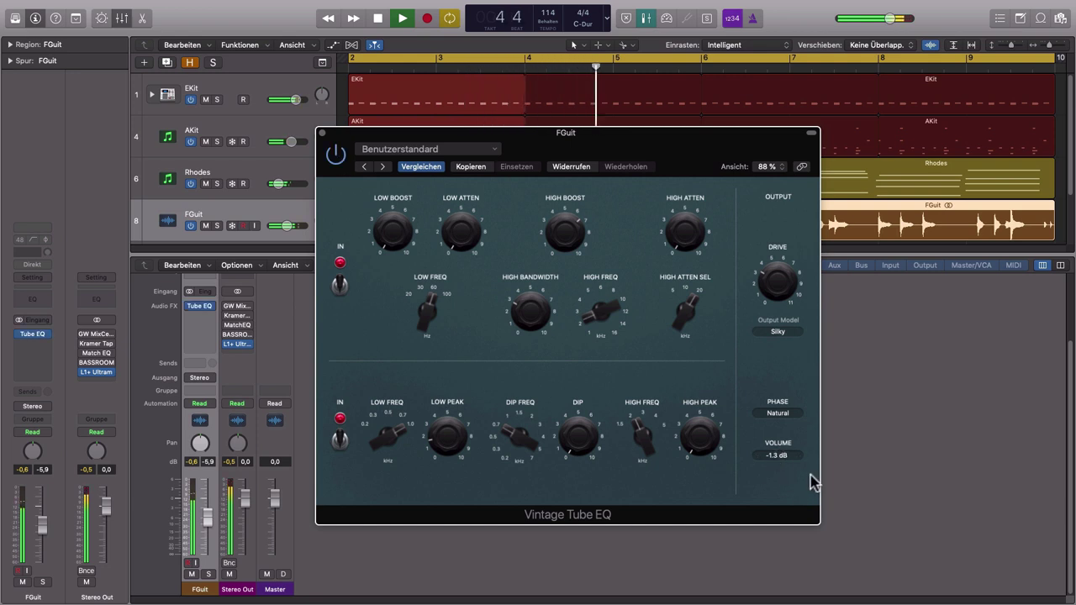
key("space")
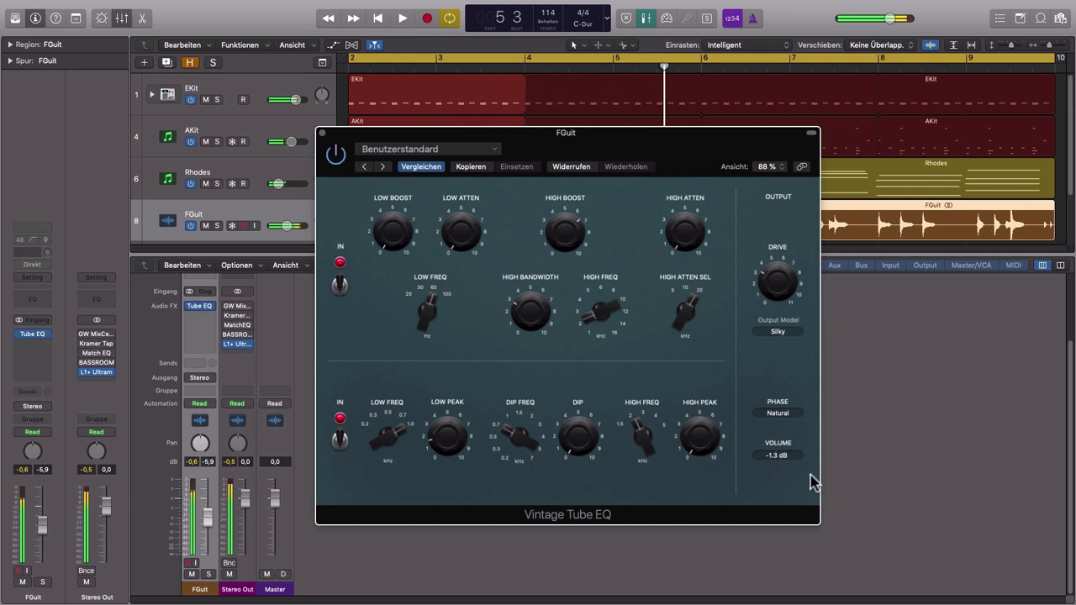
Step: Set the Vintage Tube EQ's output model to Punchy (Graphic EQ) and close the plug-in window
left_click(780, 333)
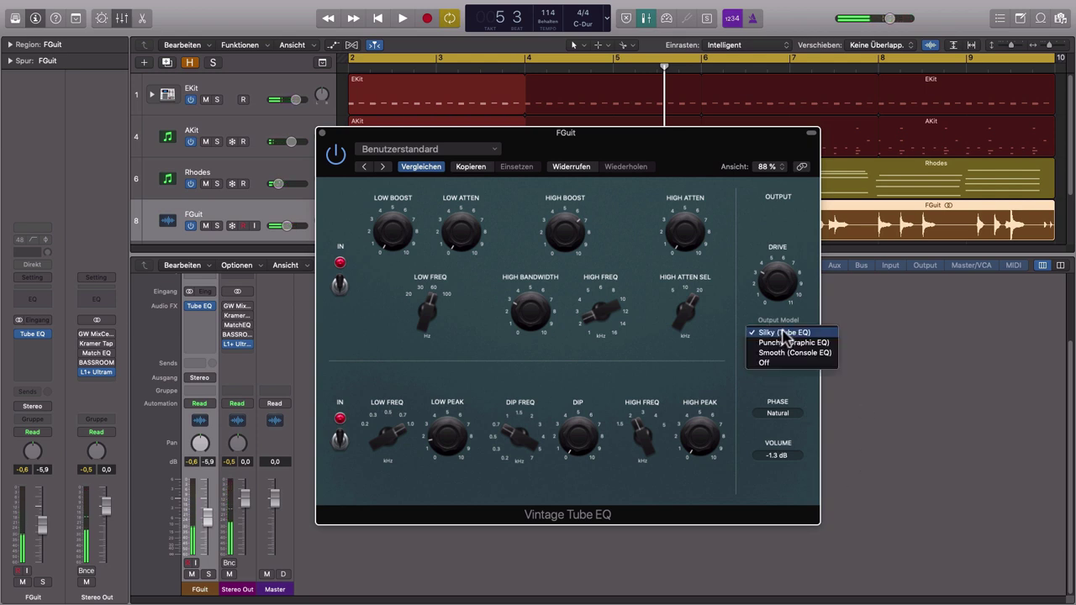
left_click(792, 343)
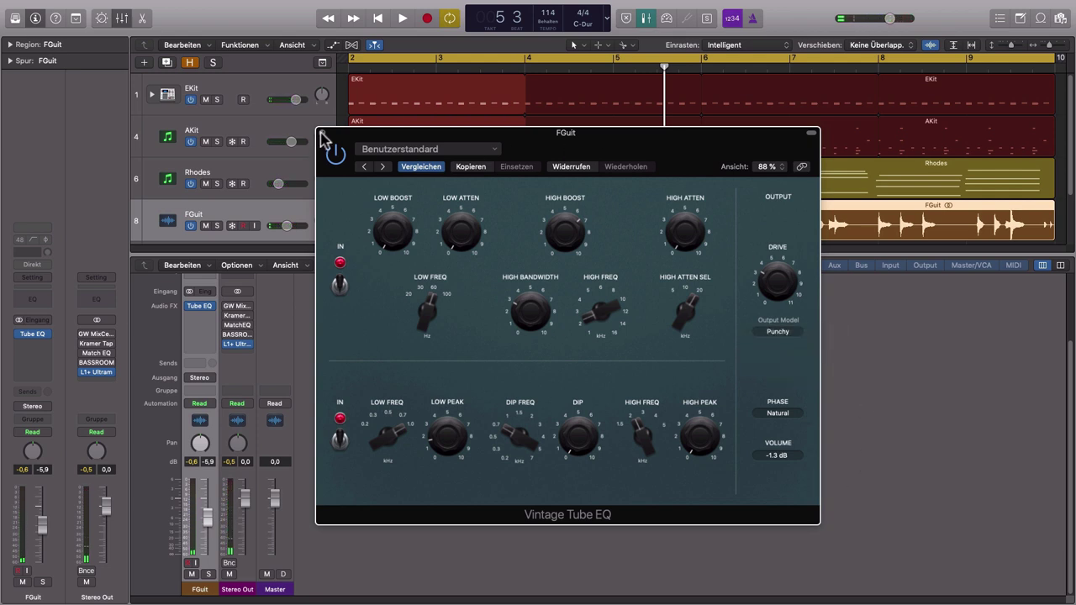
left_click(321, 136)
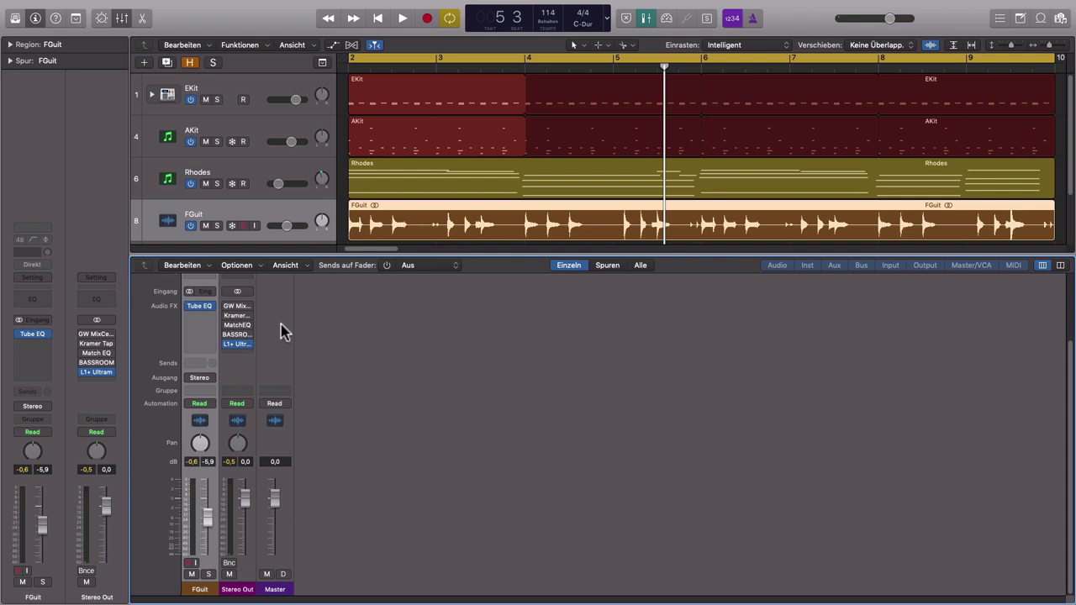
Step: Insert a stereo Pedalboard after the Tube EQ on the FGuit track and reposition its window
left_click(207, 320)
mouse_move(244, 396)
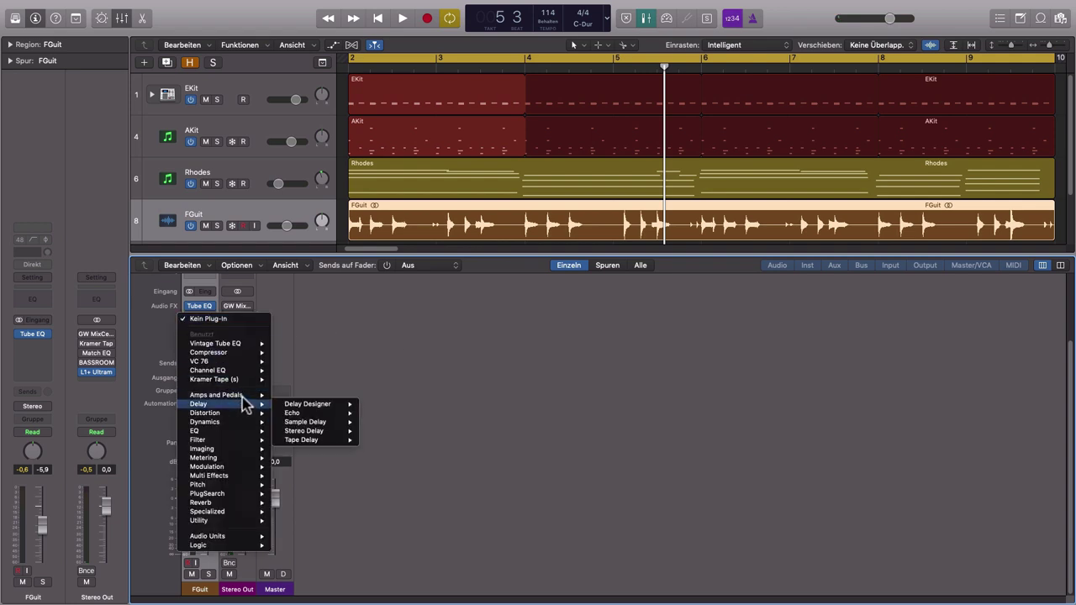
mouse_move(303, 416)
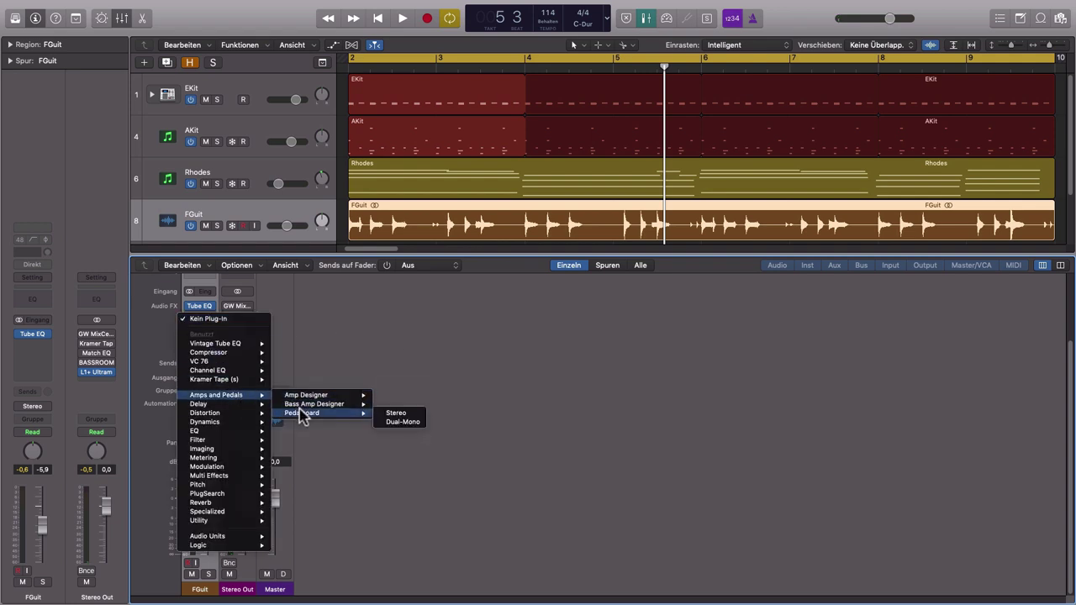
left_click(389, 413)
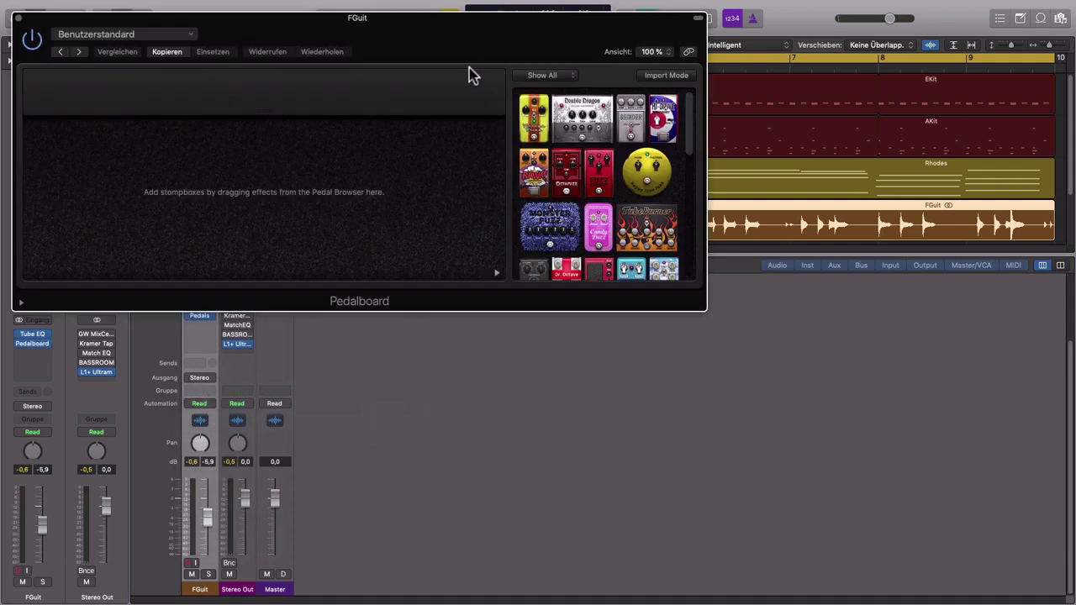
left_click_drag(471, 18, 622, 126)
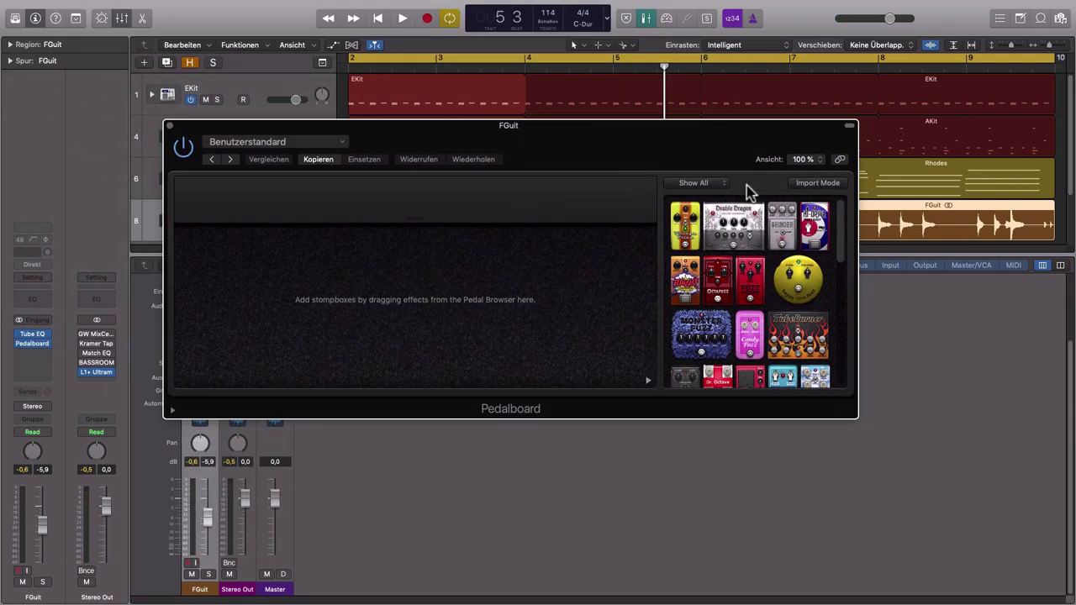
Step: Filter the pedal browser to Modulation and add the Heavenly Chorus pedal to the board, keeping the arrangement in view
left_click(721, 185)
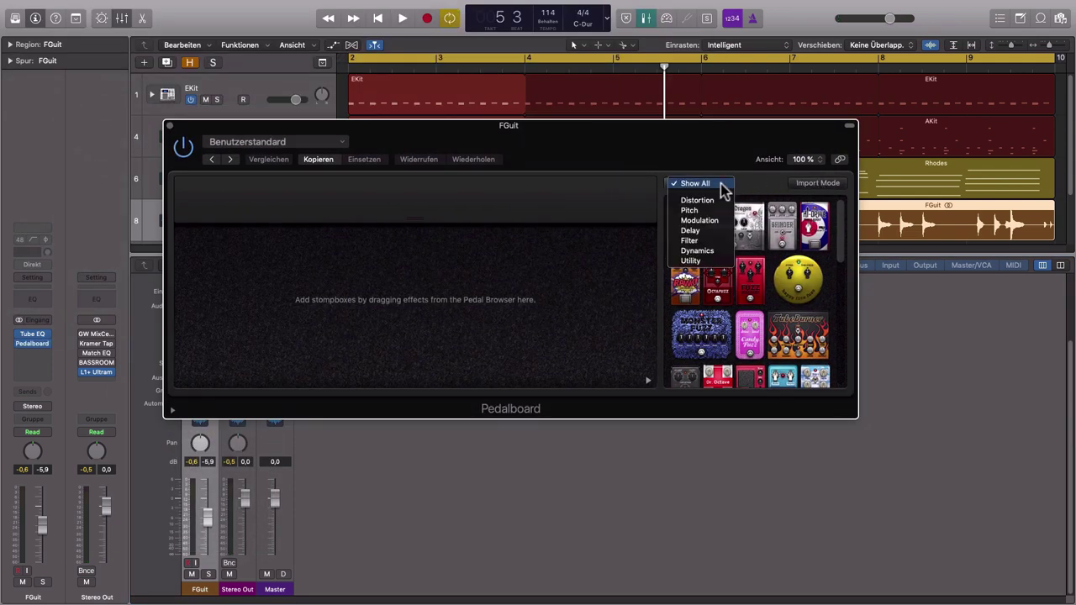
left_click(699, 220)
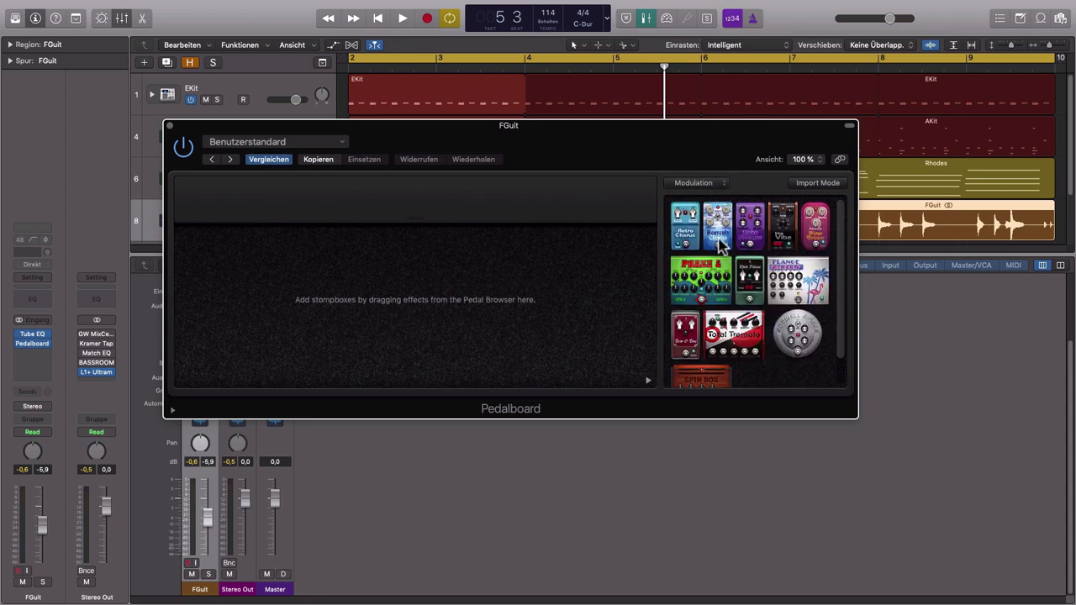
left_click_drag(719, 244, 530, 311)
left_click_drag(526, 156, 697, 272)
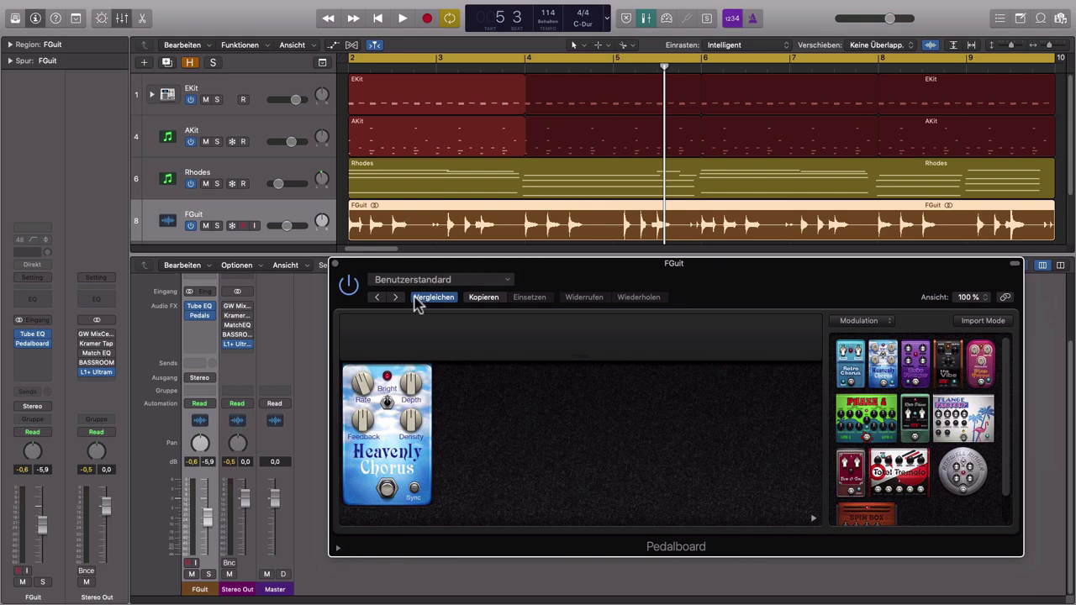
Step: During playback, flip the Heavenly Chorus pedal's Bright switch, enable Sync, and adjust its Feedback and Depth knobs, setting Depth to 69 %
key("space")
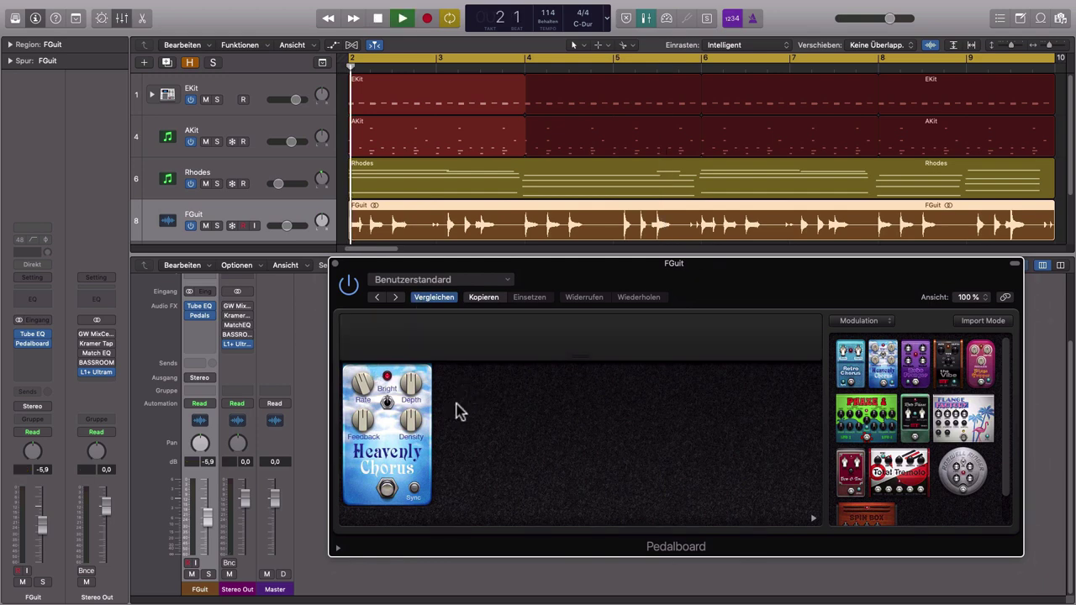
left_click(387, 406)
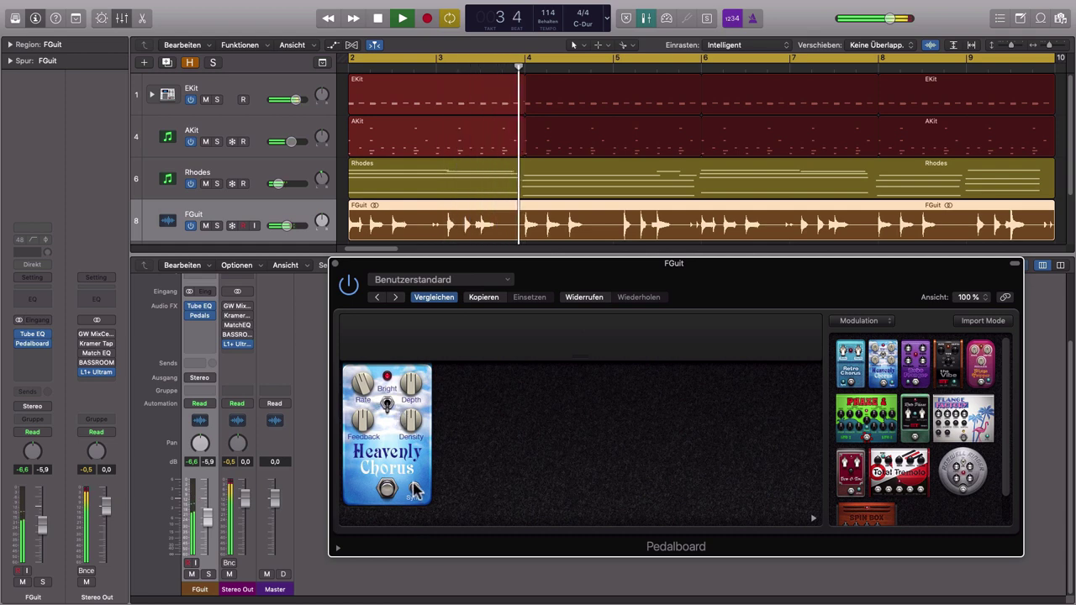
mouse_move(408, 383)
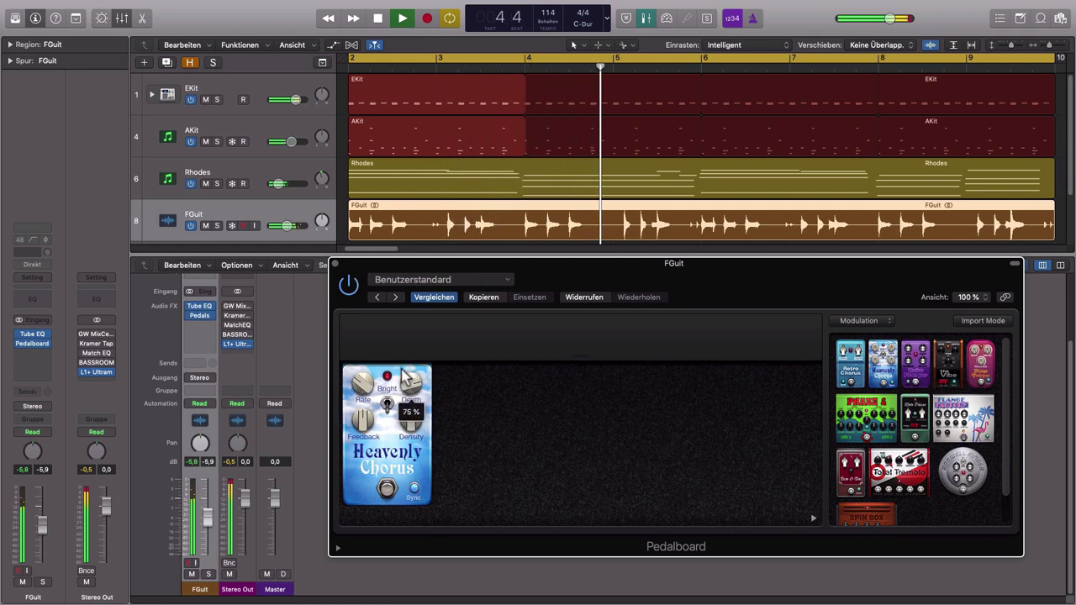
mouse_move(354, 409)
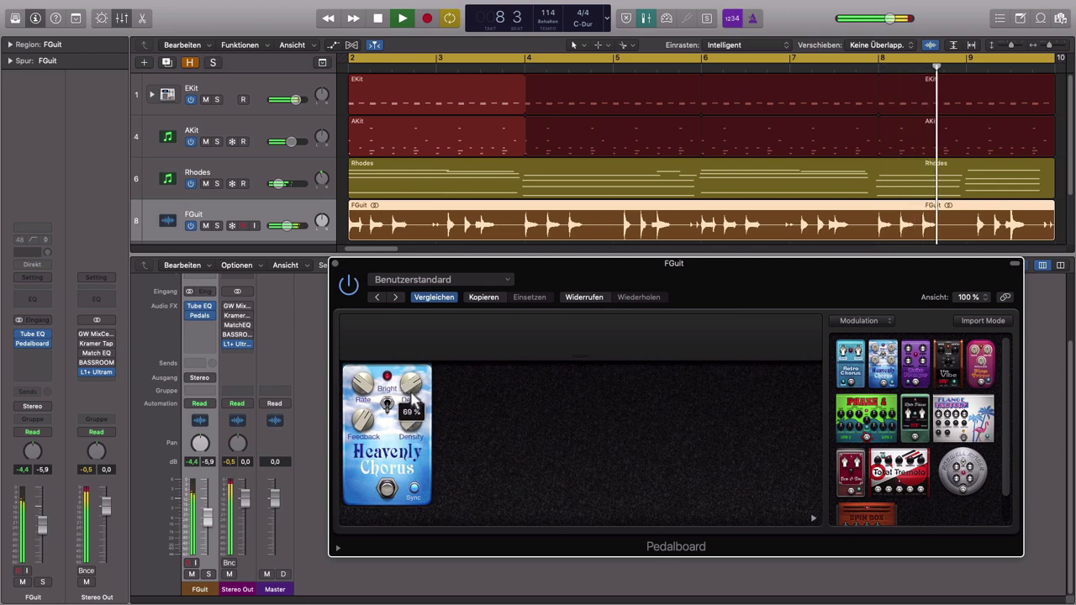
Step: Compare the guitar with the Heavenly Chorus pedal bypassed and re-engaged, finishing with playback stopped
left_click(387, 490)
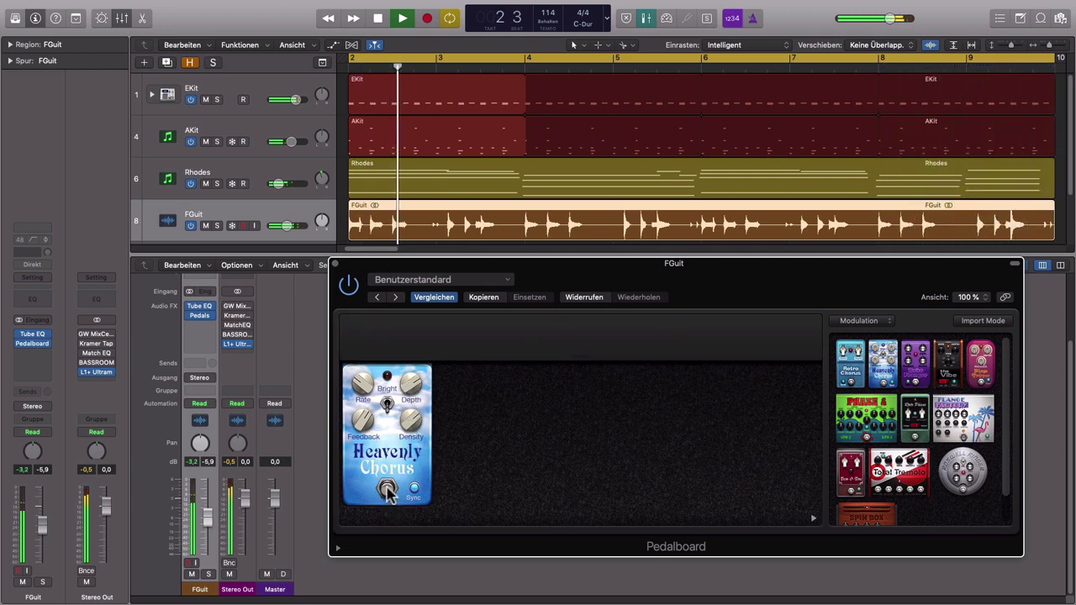
left_click(388, 491)
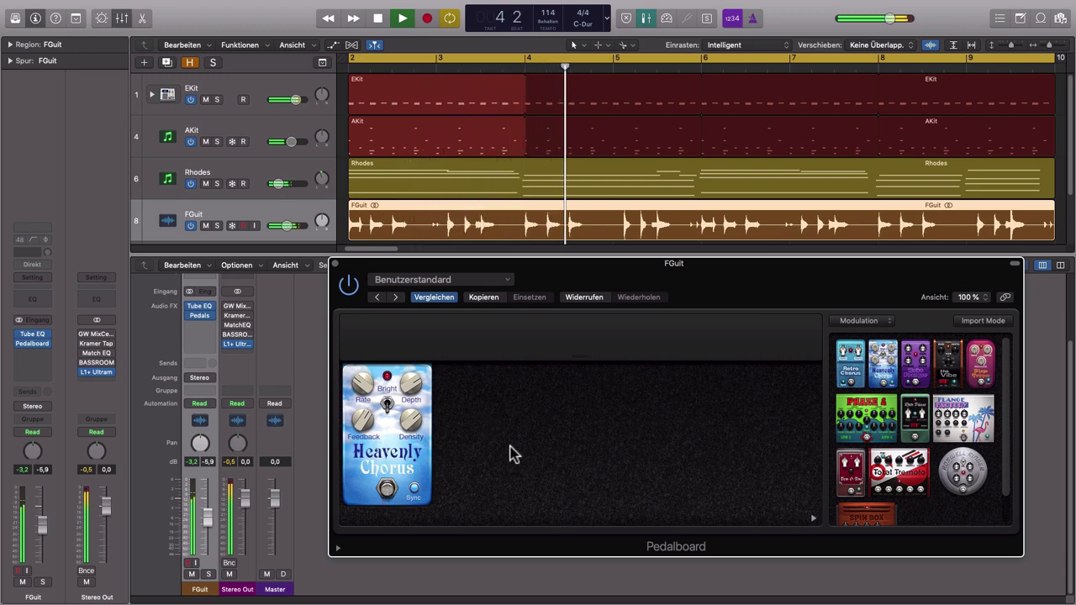
key("space")
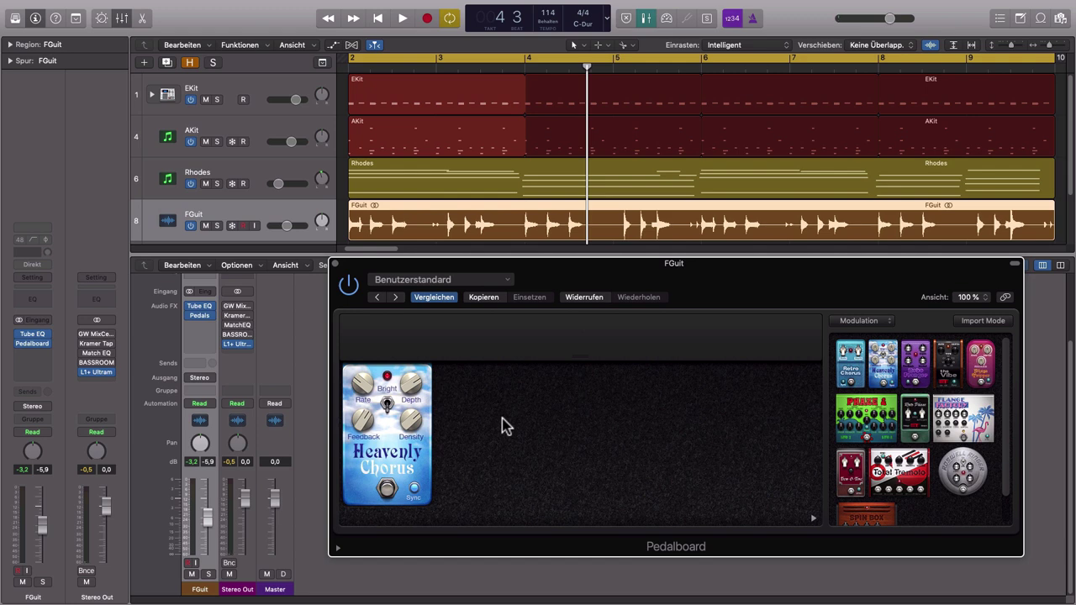
Step: Insert the BABY Audio Super VHS plug-in after the Pedalboard on FGuit, reposition its window, and close the Pedalboard window
left_click(210, 334)
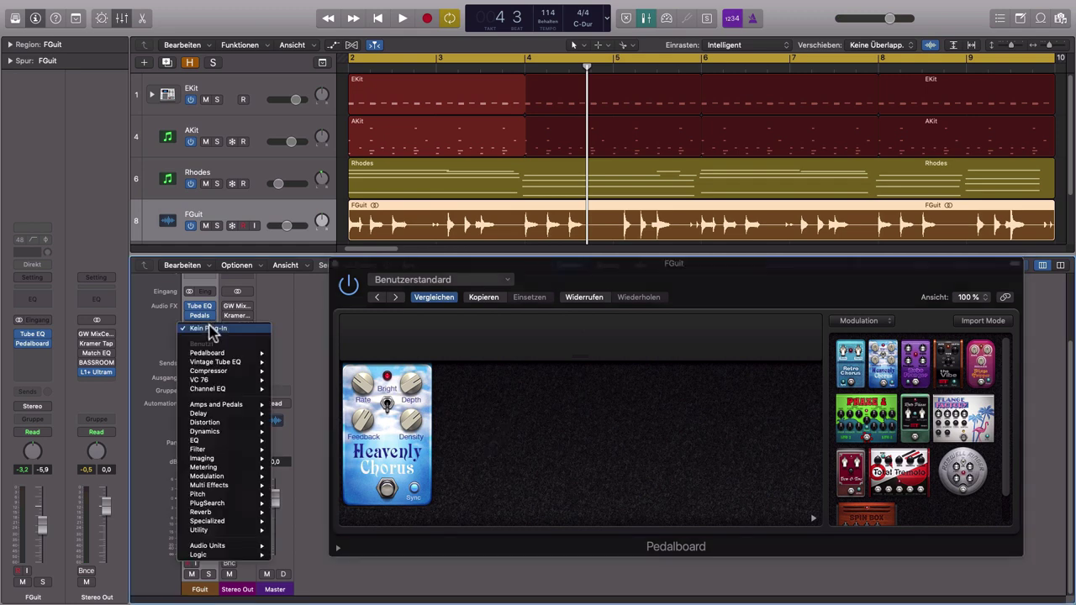
left_click(210, 328)
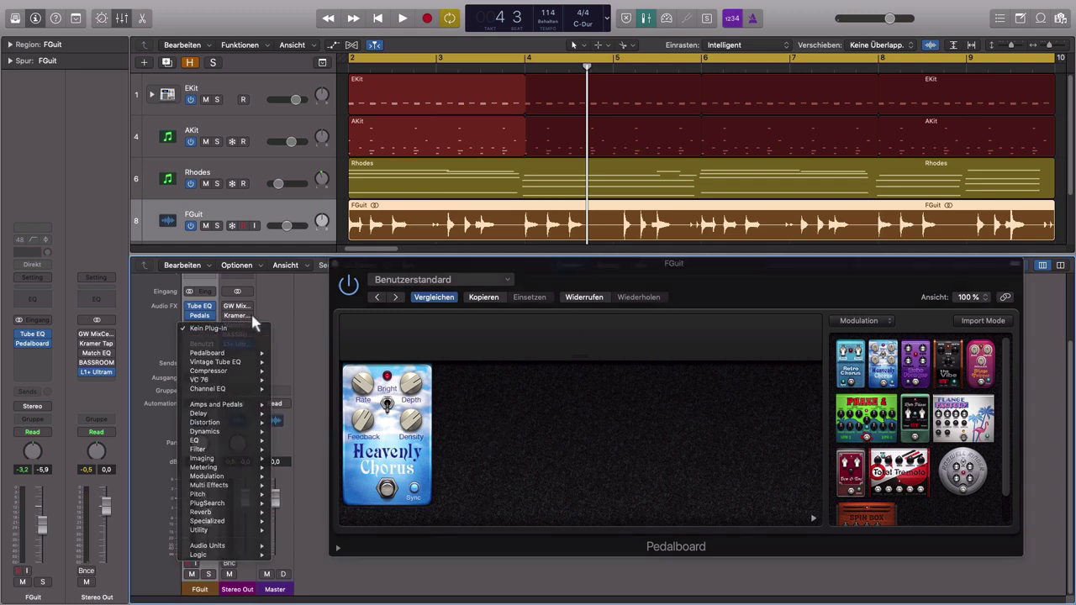
left_click(211, 332)
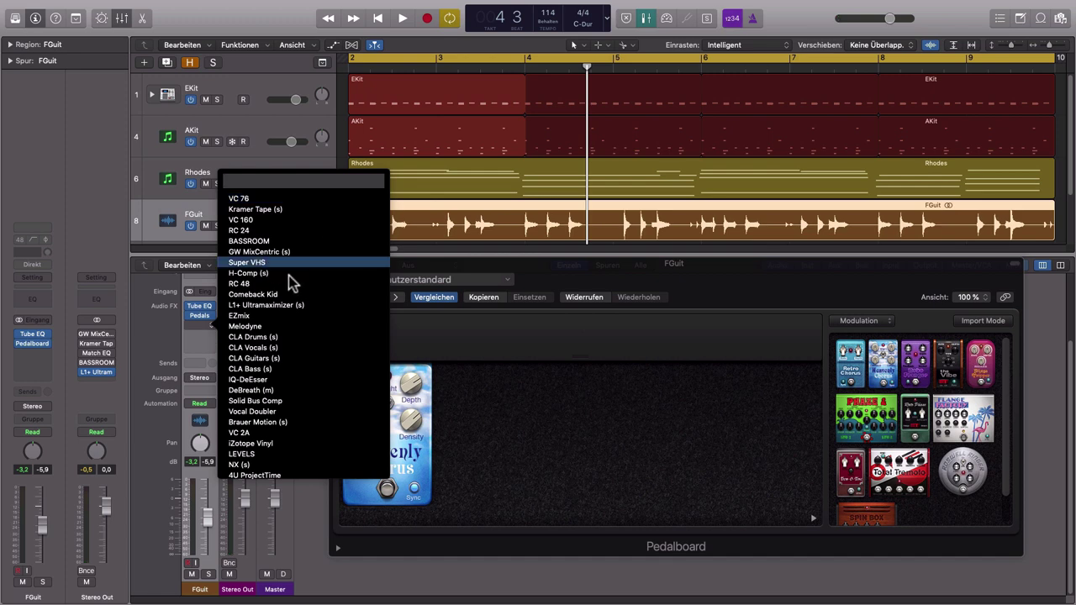
left_click(211, 278)
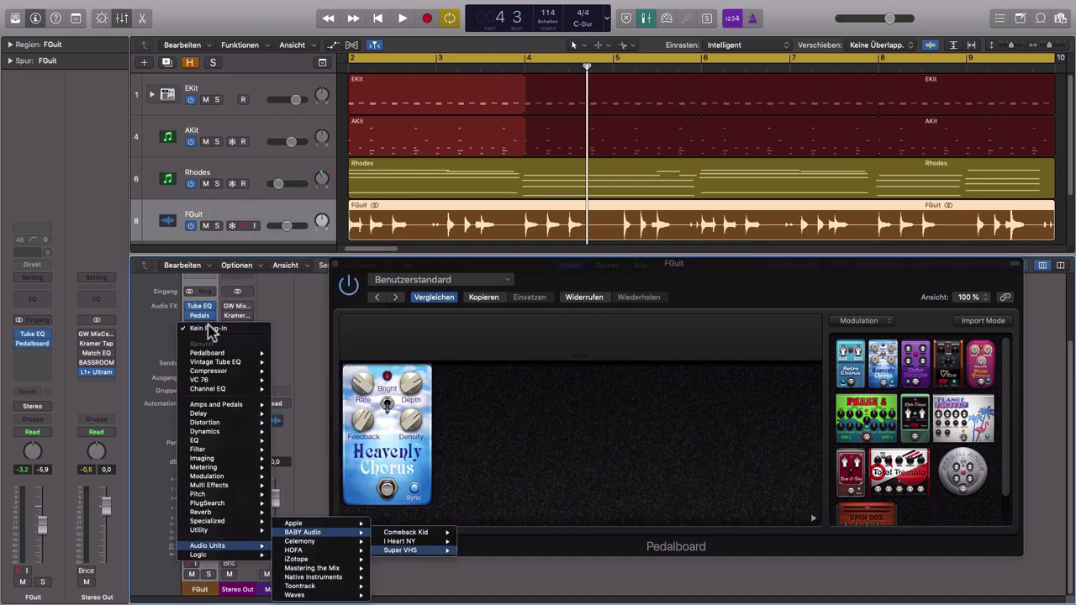
key("Escape")
left_click_drag(308, 47, 597, 205)
left_click(336, 266)
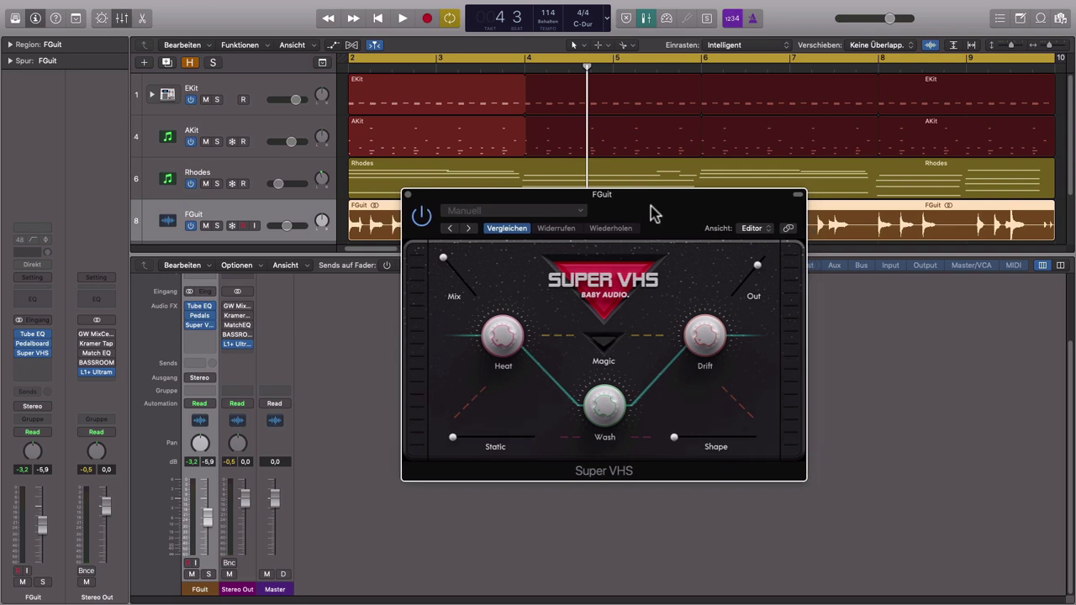
Step: During playback, enable Magic in Super VHS, lower its output slightly, and compare the guitar with the plug-in bypassed
left_click(192, 322)
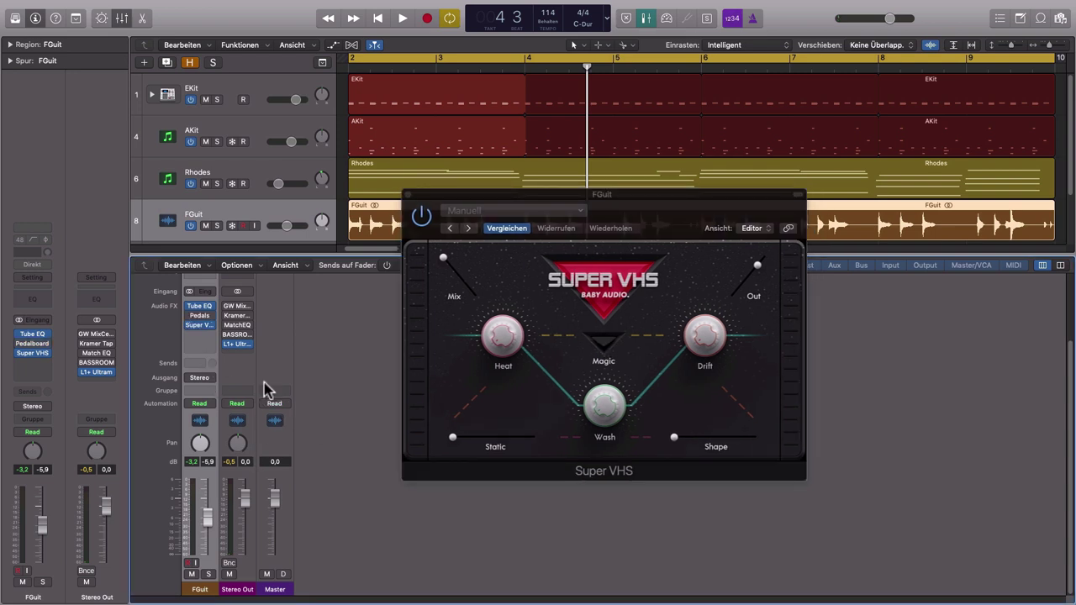
key("space")
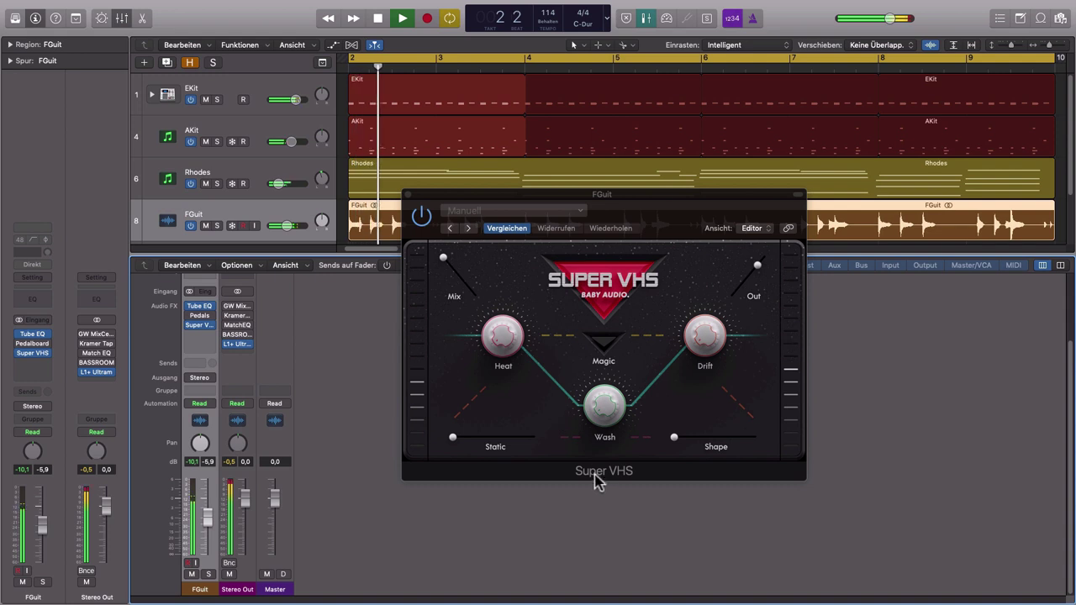
left_click(607, 352)
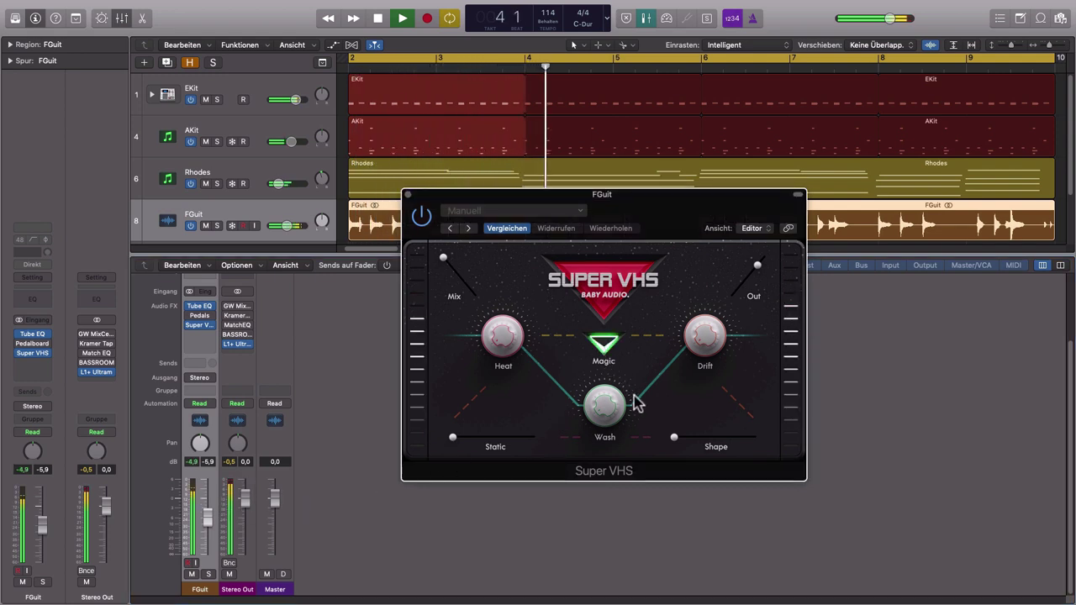
left_click_drag(755, 273, 757, 269)
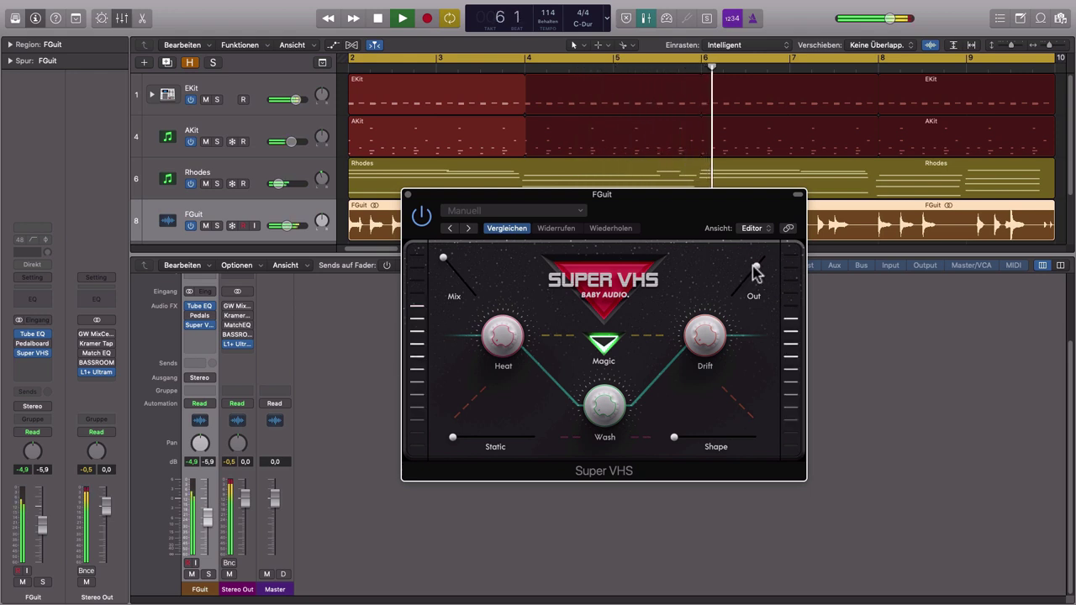
left_click(188, 323)
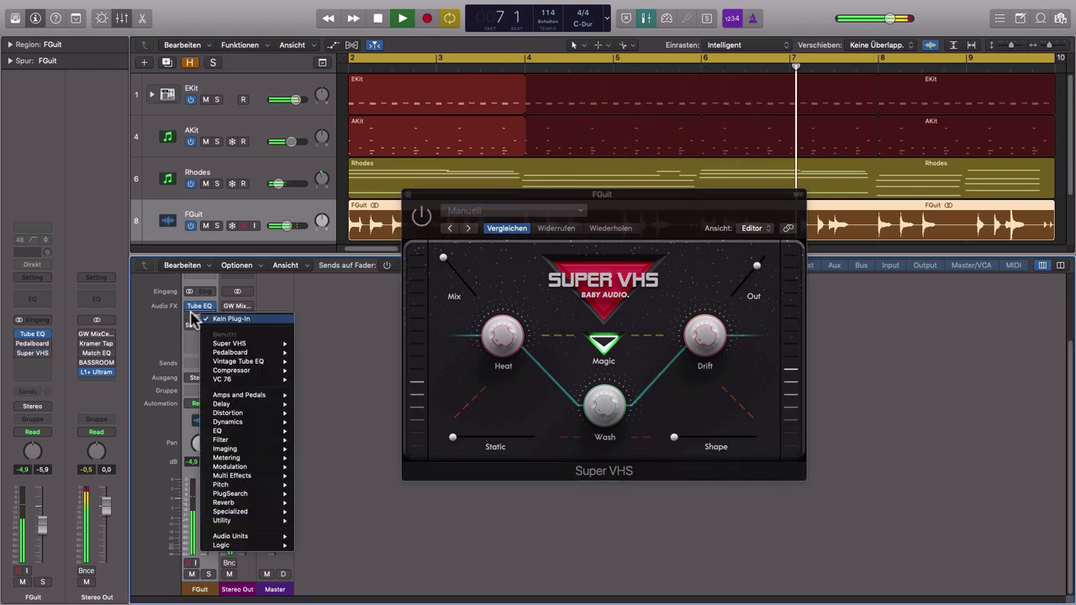
key("Escape")
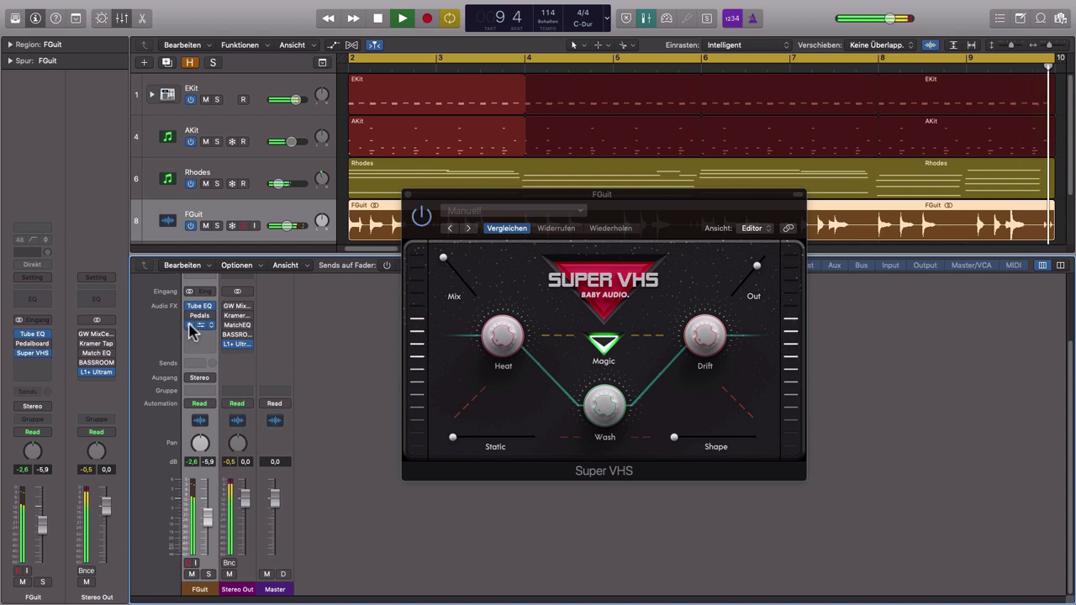
mouse_move(756, 266)
left_mouse_down()
mouse_move(752, 293)
mouse_move(753, 269)
left_mouse_up()
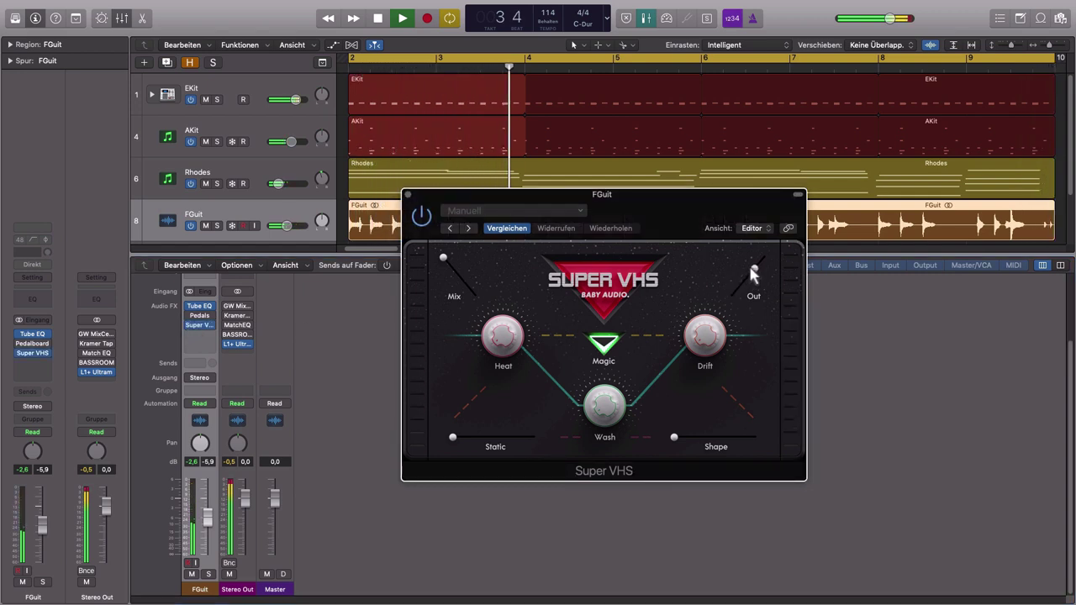
mouse_move(188, 329)
key("space")
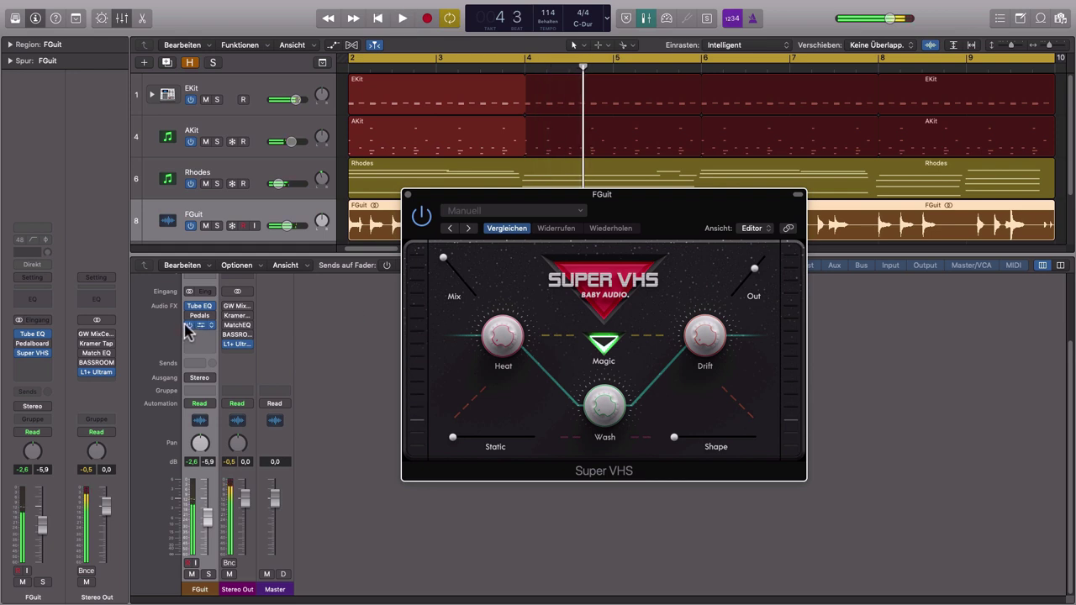
Step: Bypass Super VHS and remove it from the FGuit insert slot
left_click(190, 325)
left_click(210, 327)
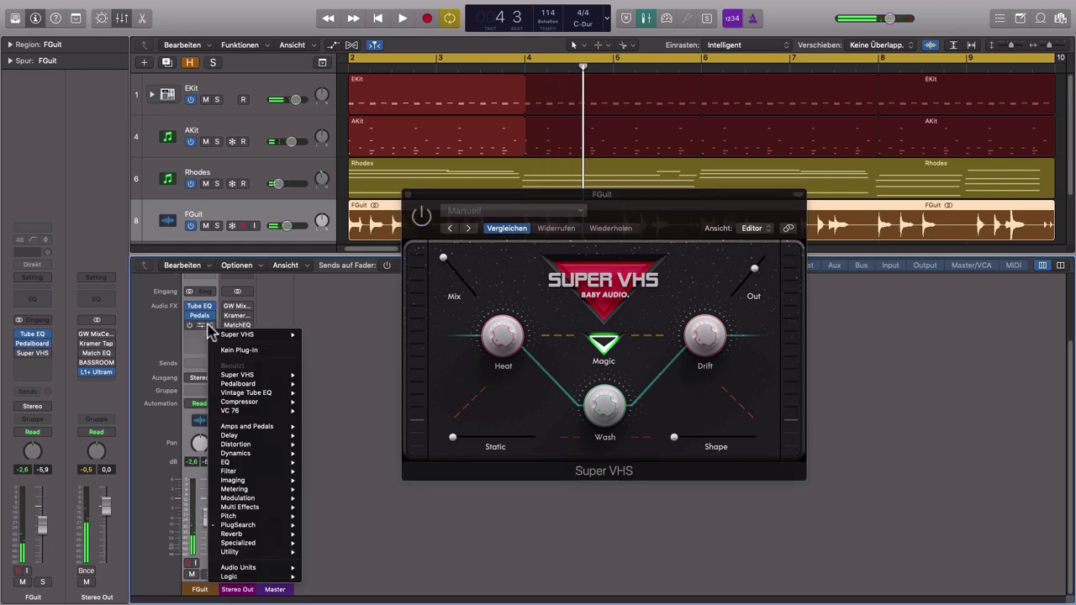
left_click(280, 352)
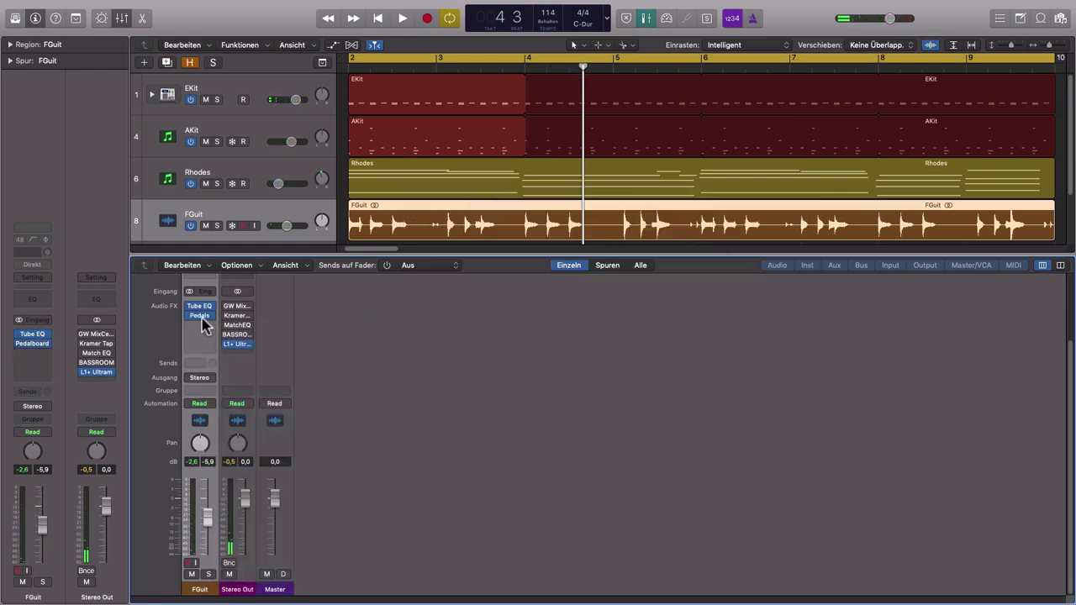
Step: Insert Kramer Tape (s) after the Pedalboard on FGuit and load its Rhythm Elec-Gtr factory preset
left_click(202, 318)
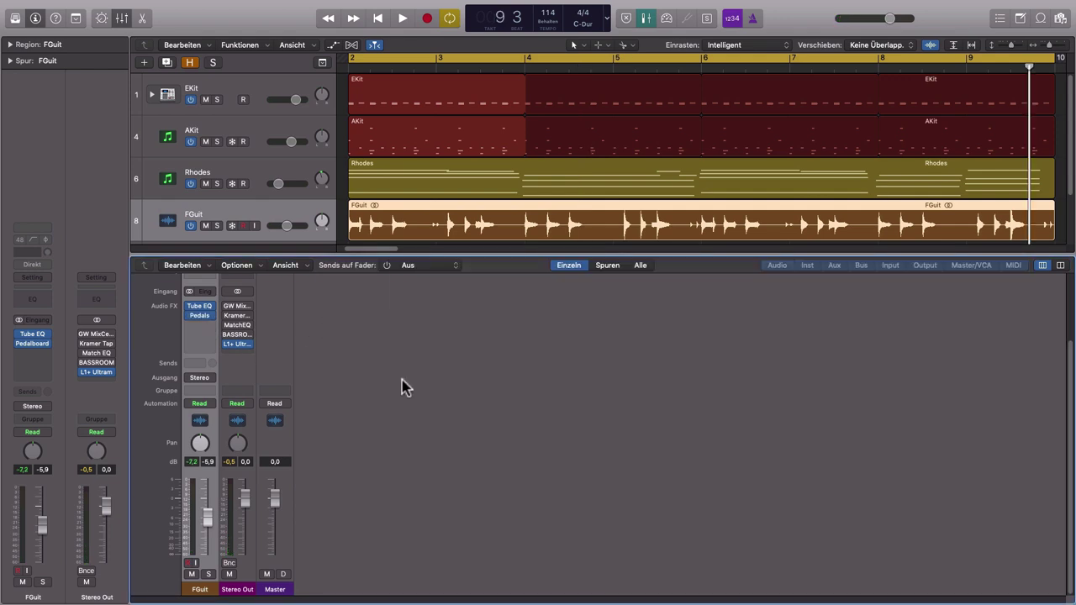
left_click(212, 330)
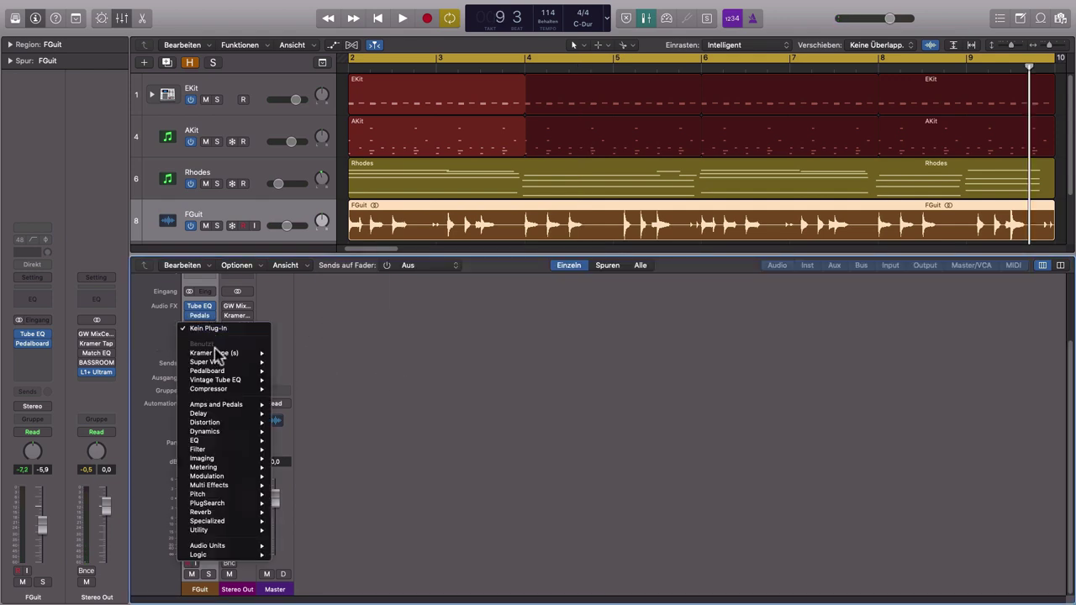
mouse_move(231, 357)
left_click(301, 356)
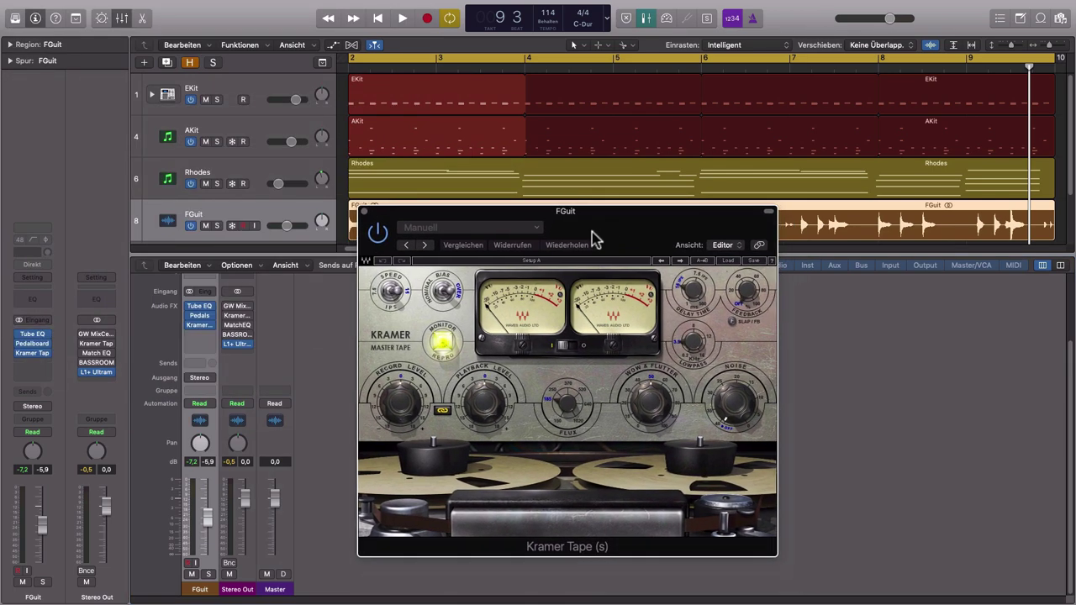
left_click(533, 227)
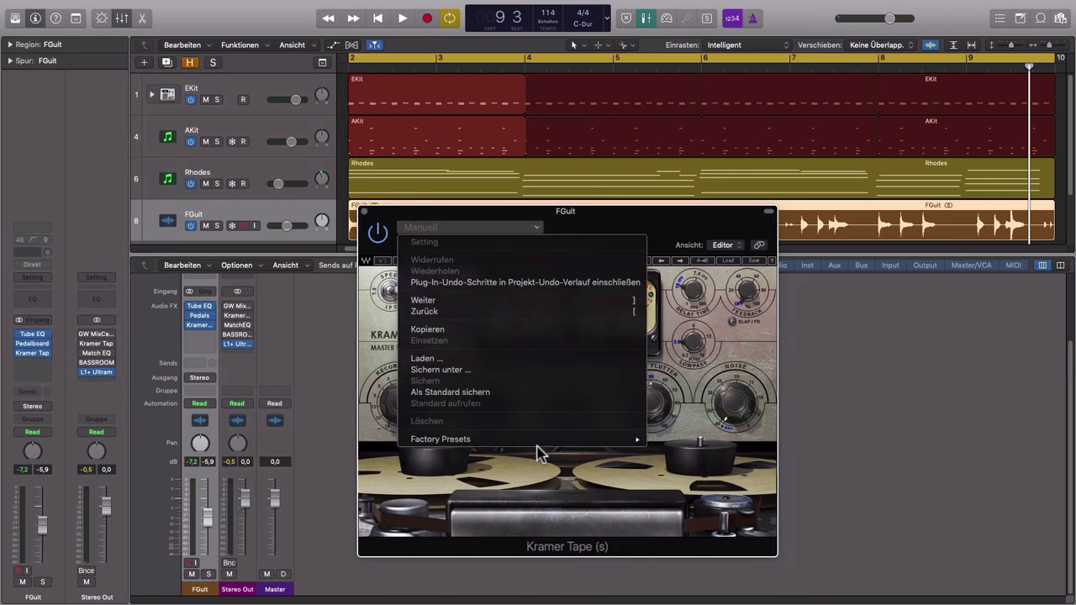
mouse_move(552, 440)
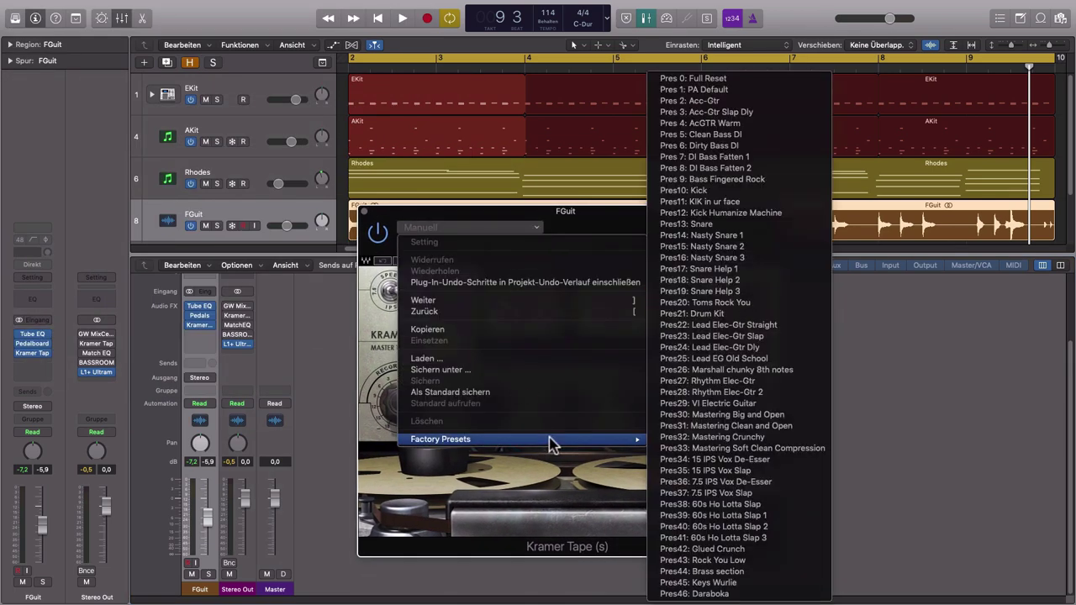
left_click(746, 381)
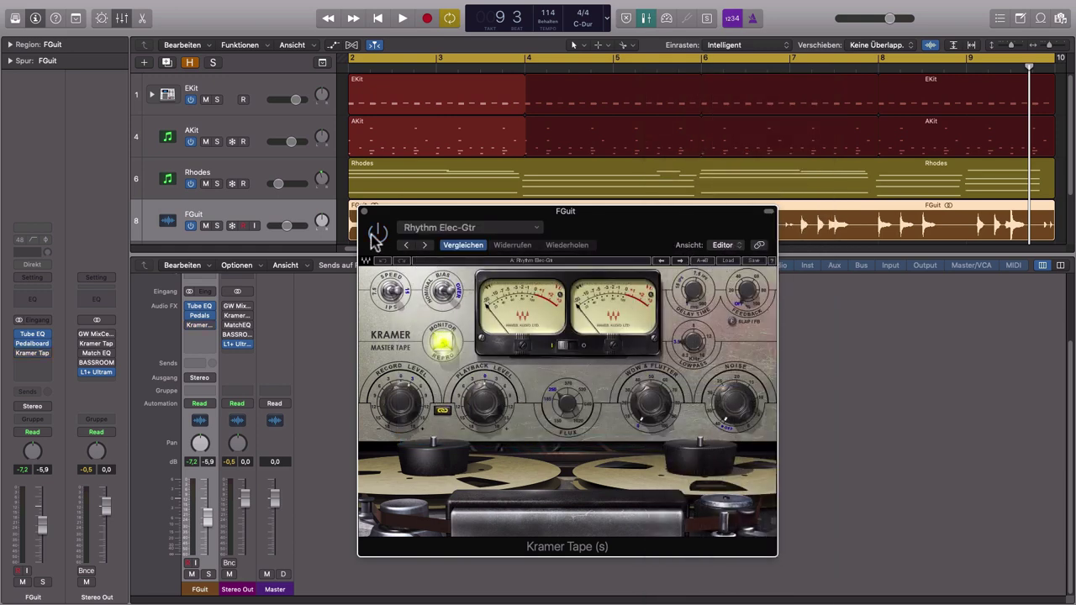
Step: During playback, adjust Kramer Tape's Playback Level with the level link off, compare it bypassed, and close the plug-in window
key("space")
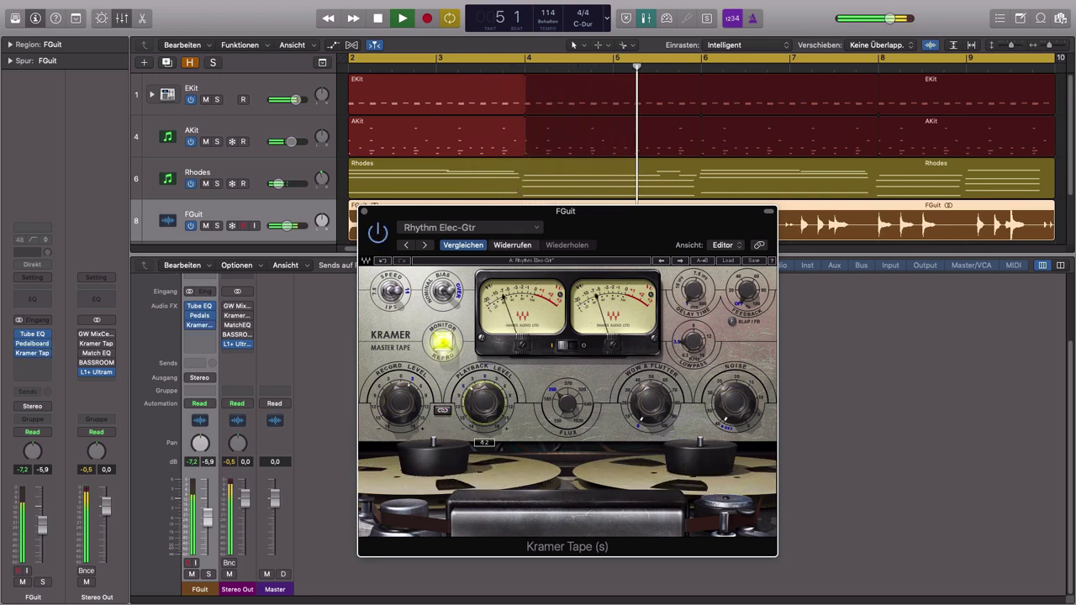
left_click_drag(484, 402, 484, 410)
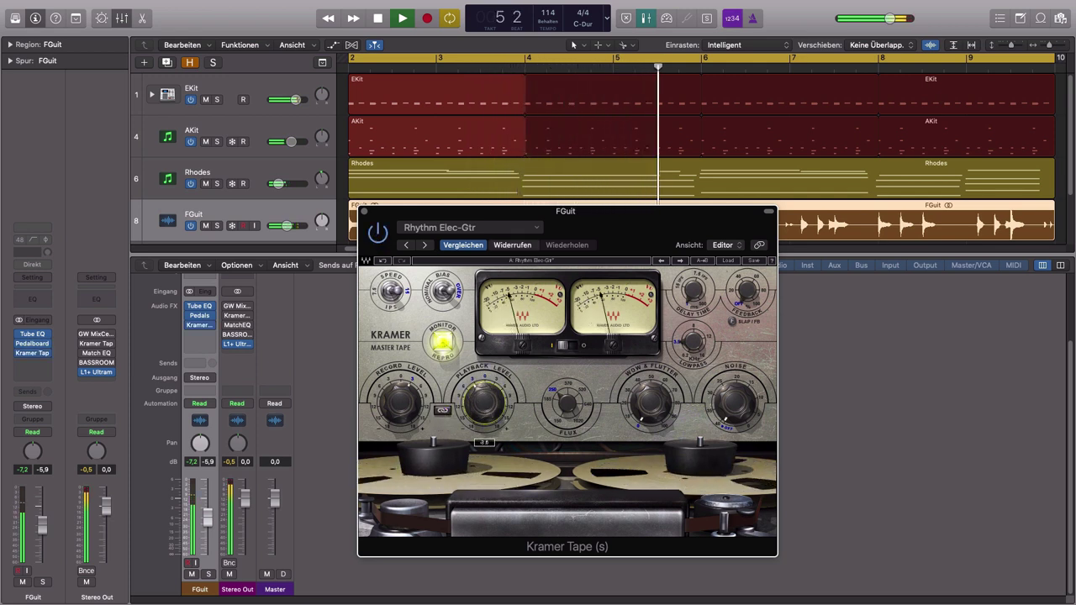
left_click(378, 235)
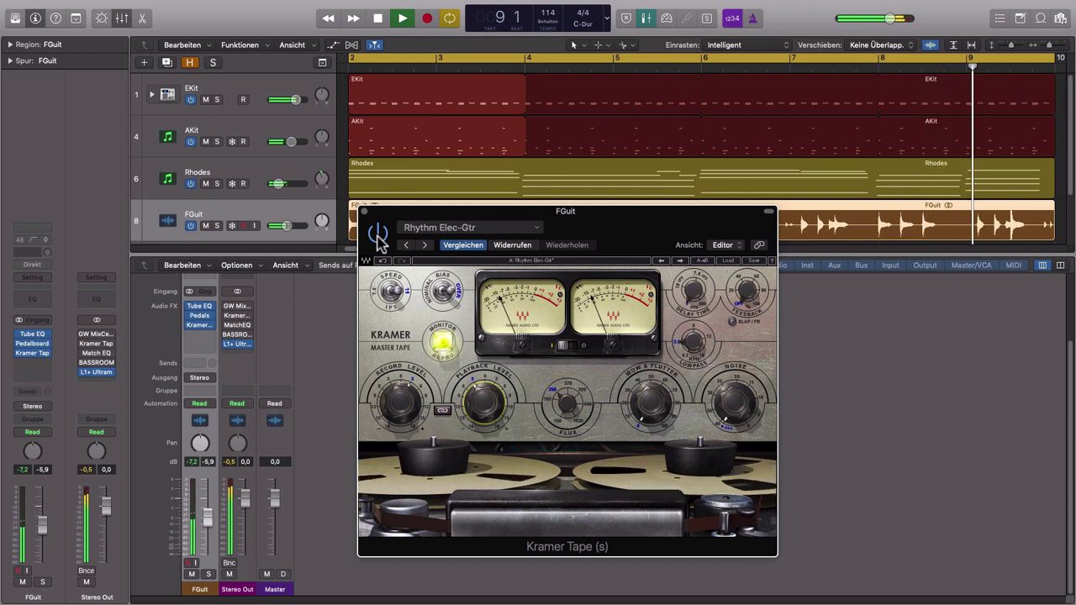
key("space")
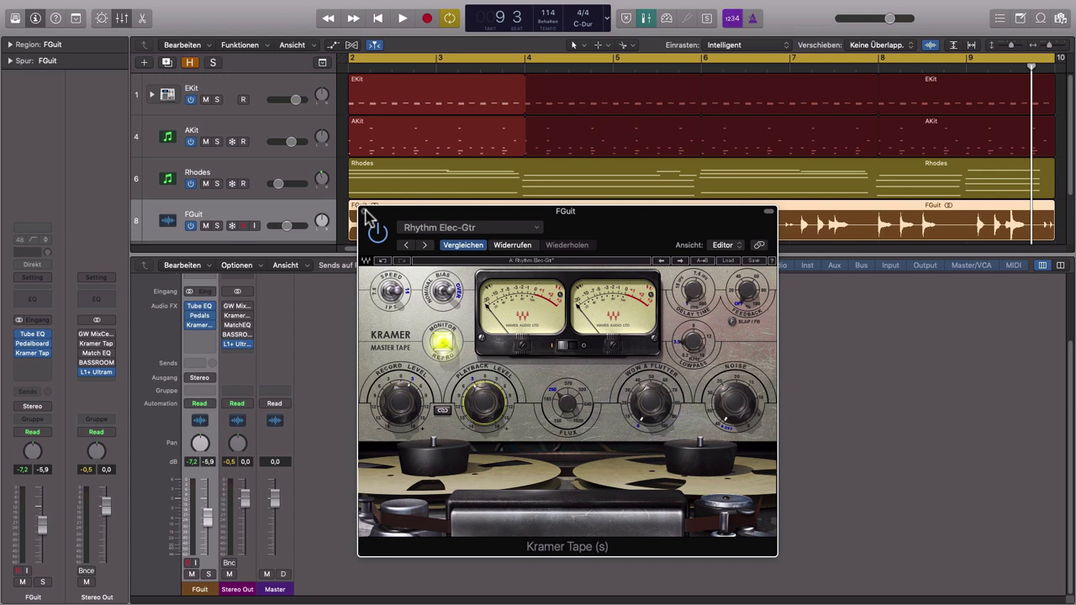
left_click(364, 211)
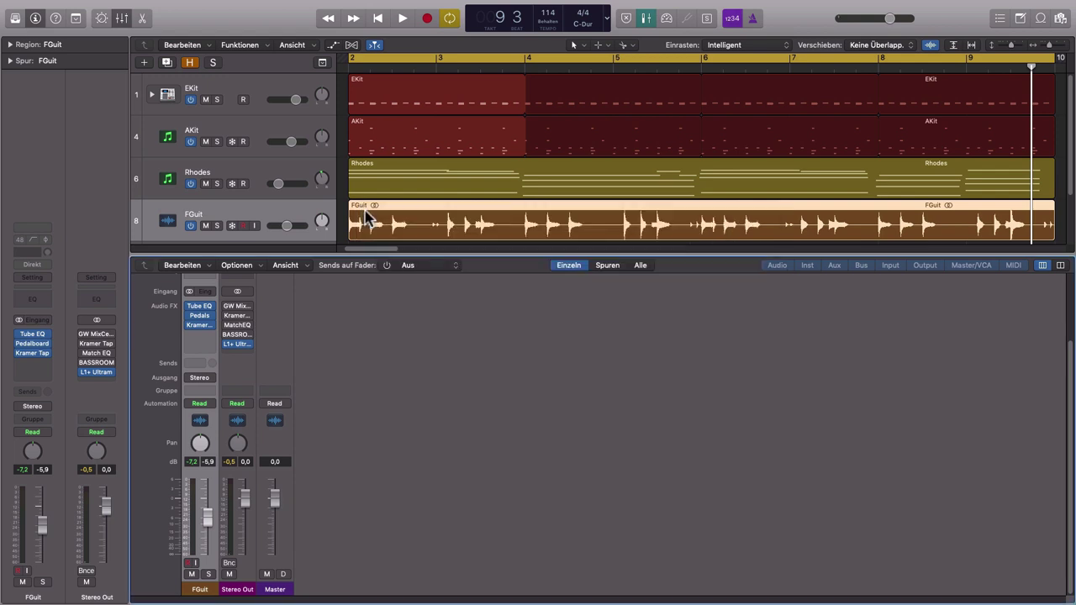
Step: Insert a stereo Stereo Spread plug-in after Kramer Tape on the FGuit channel and move its window clear of the channel strips
left_click(207, 335)
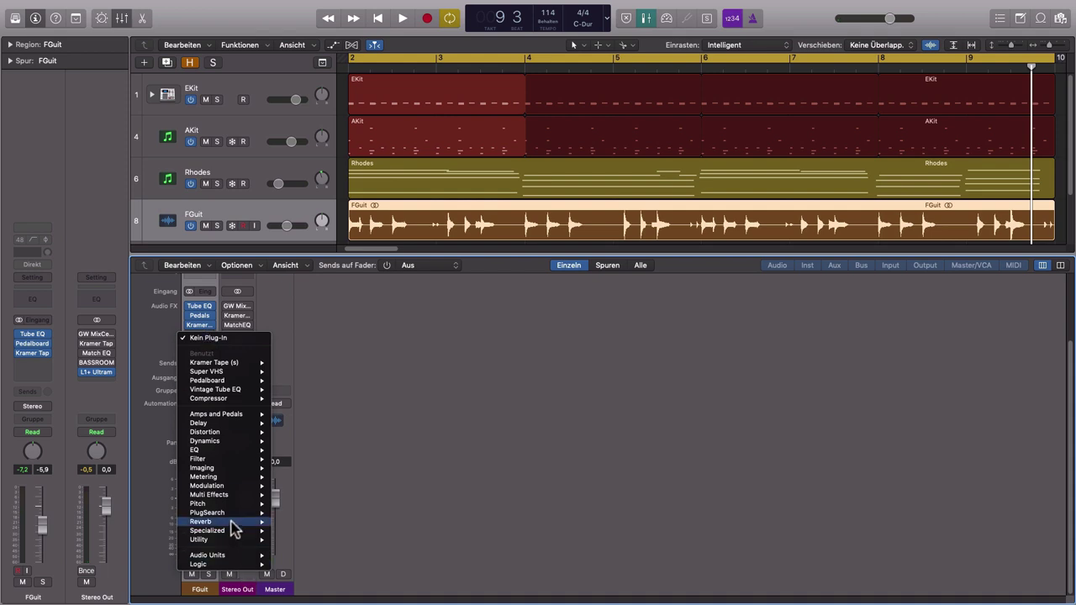
mouse_move(230, 528)
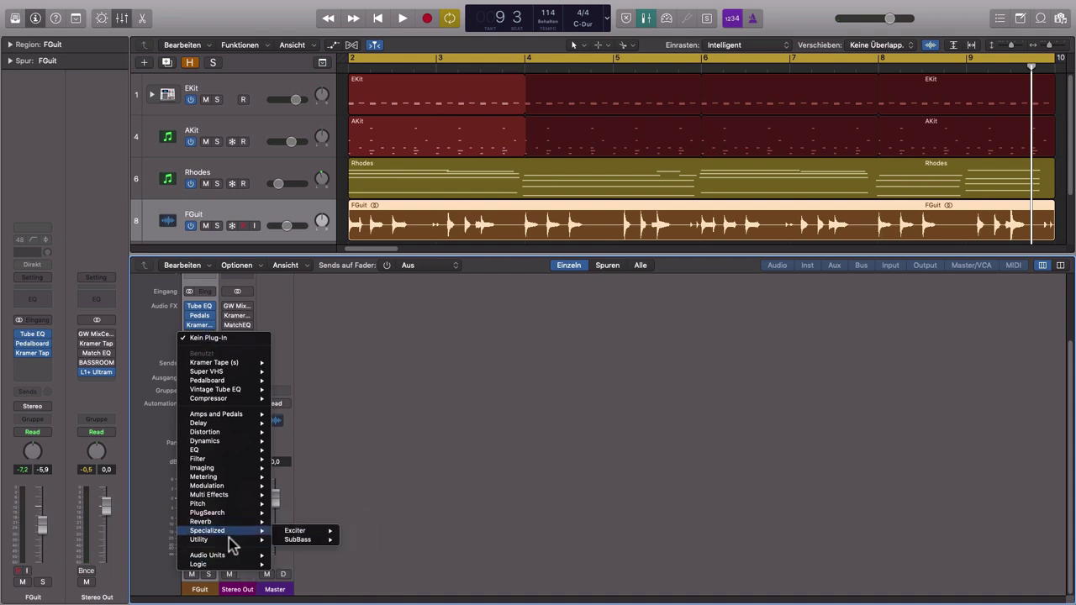
mouse_move(235, 468)
mouse_move(317, 489)
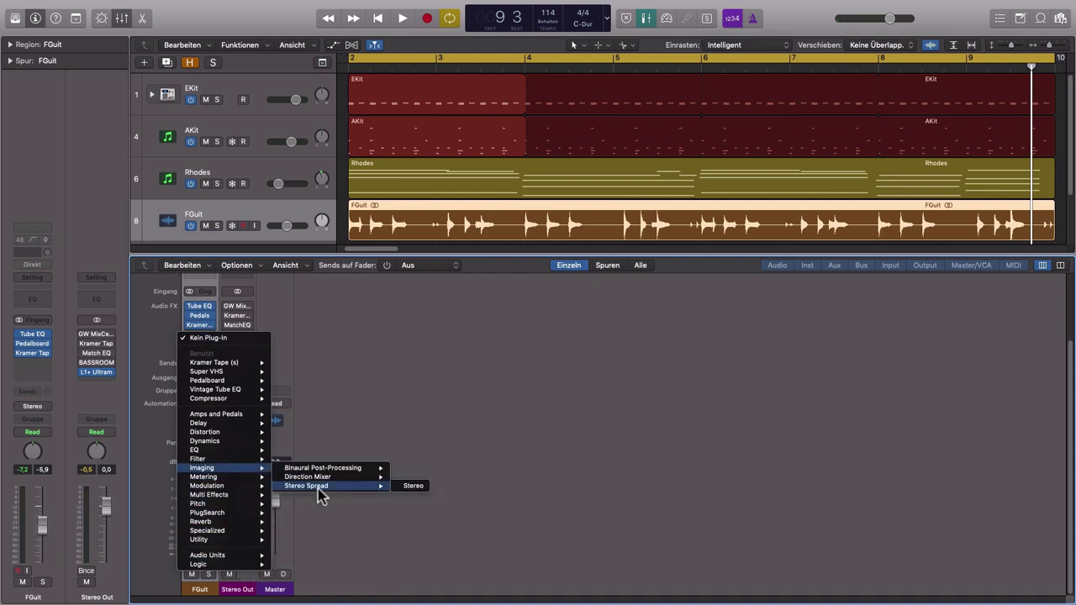
left_click(410, 488)
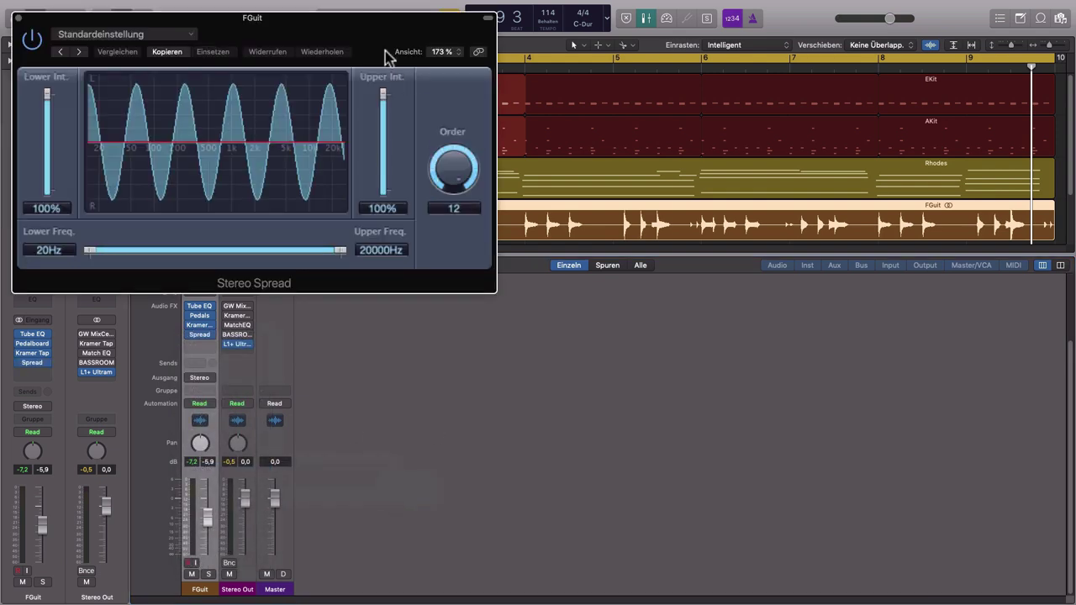
left_click_drag(338, 40, 674, 210)
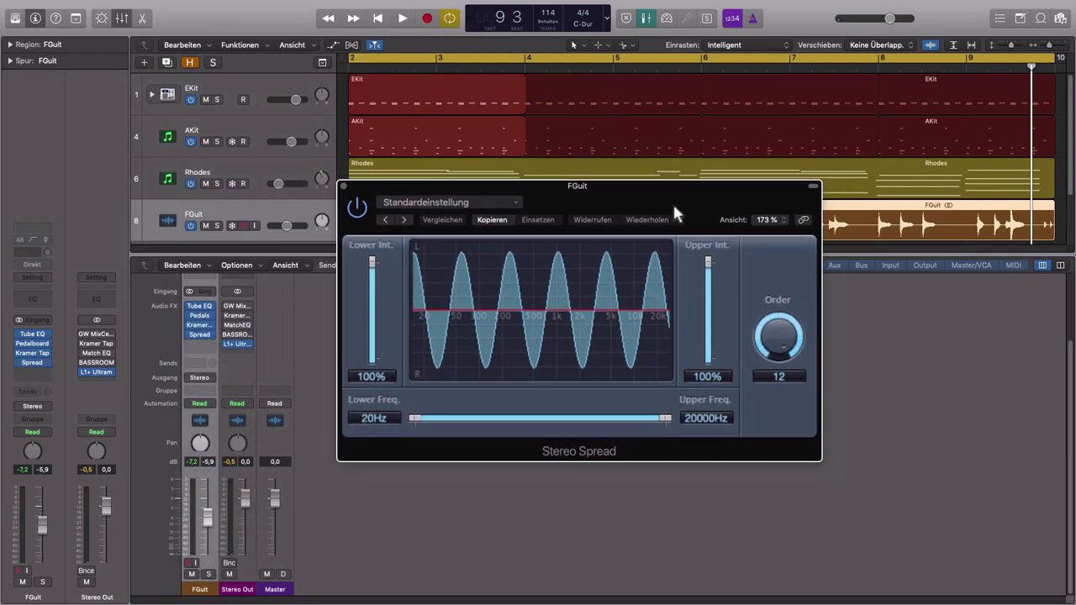
Step: Load the Medium HF Spread preset in Stereo Spread and reposition the plug-in window
left_click(516, 205)
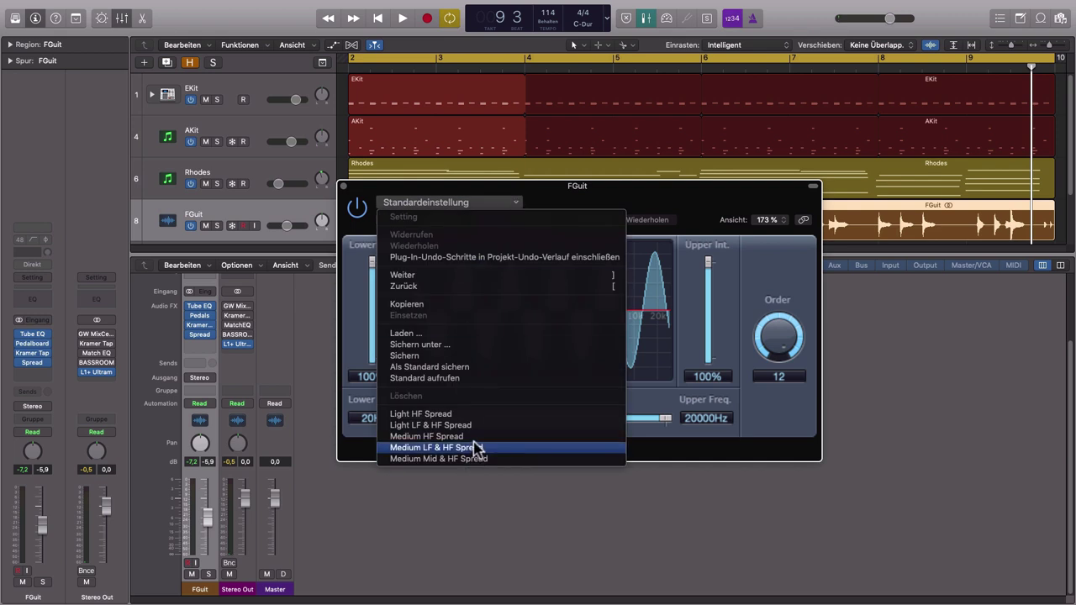
left_click(472, 438)
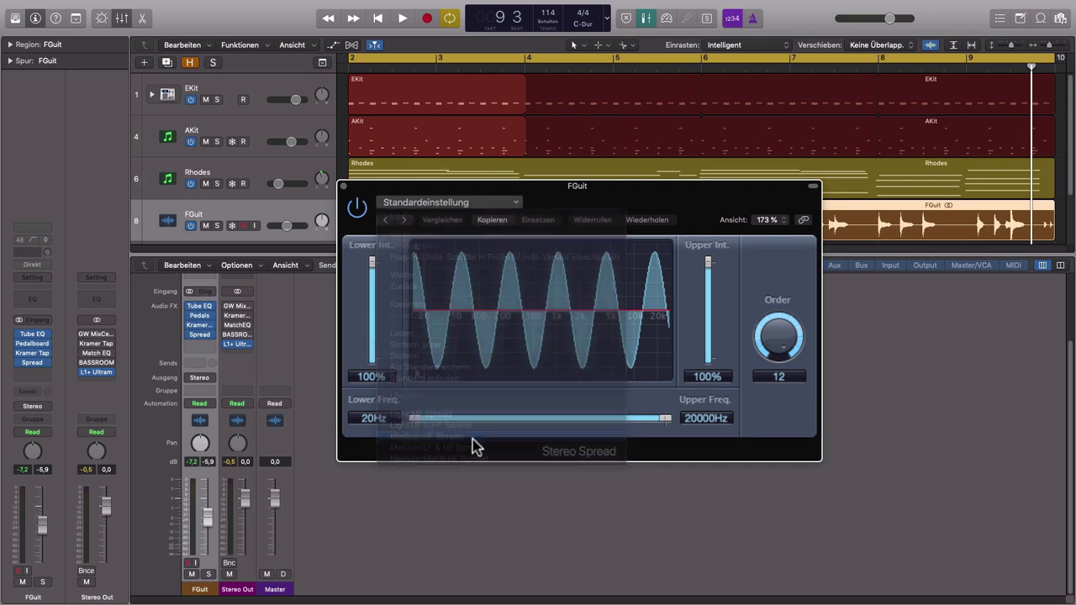
left_click_drag(646, 207, 615, 177)
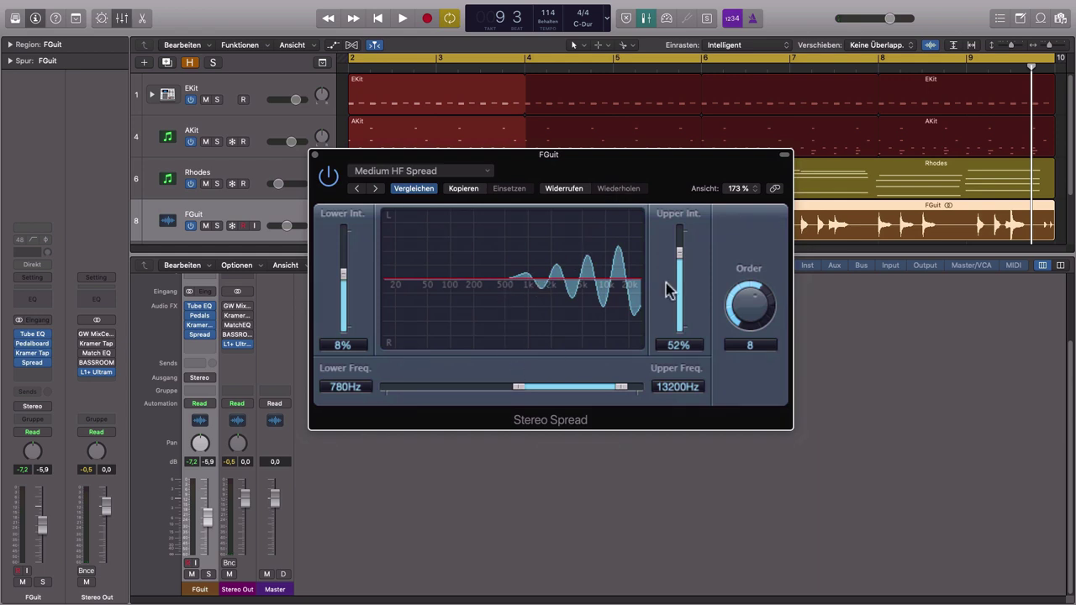
left_click_drag(679, 211, 737, 276)
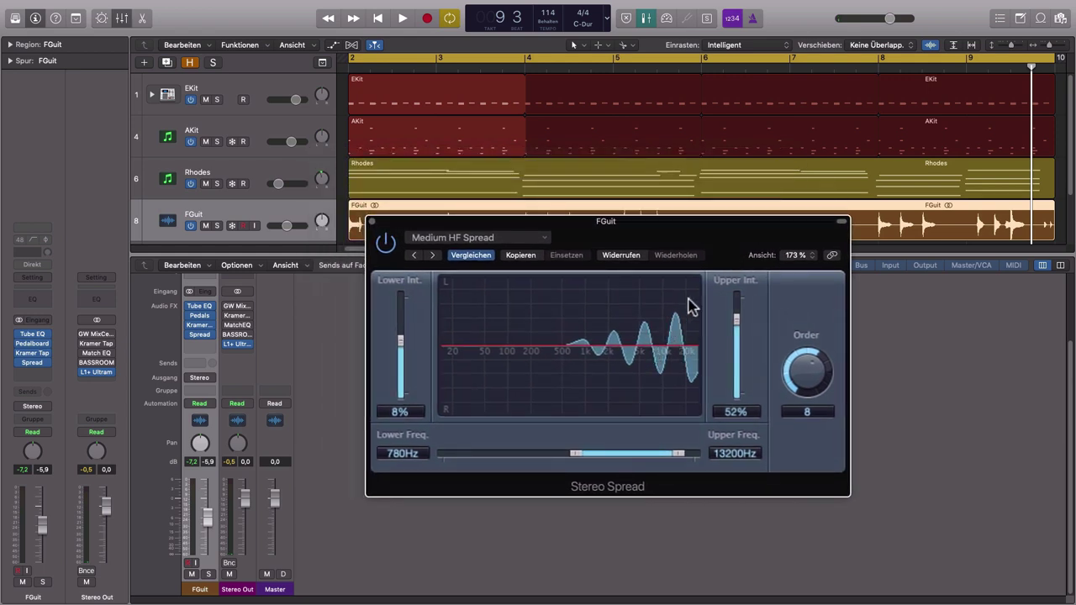
left_click_drag(664, 233, 661, 252)
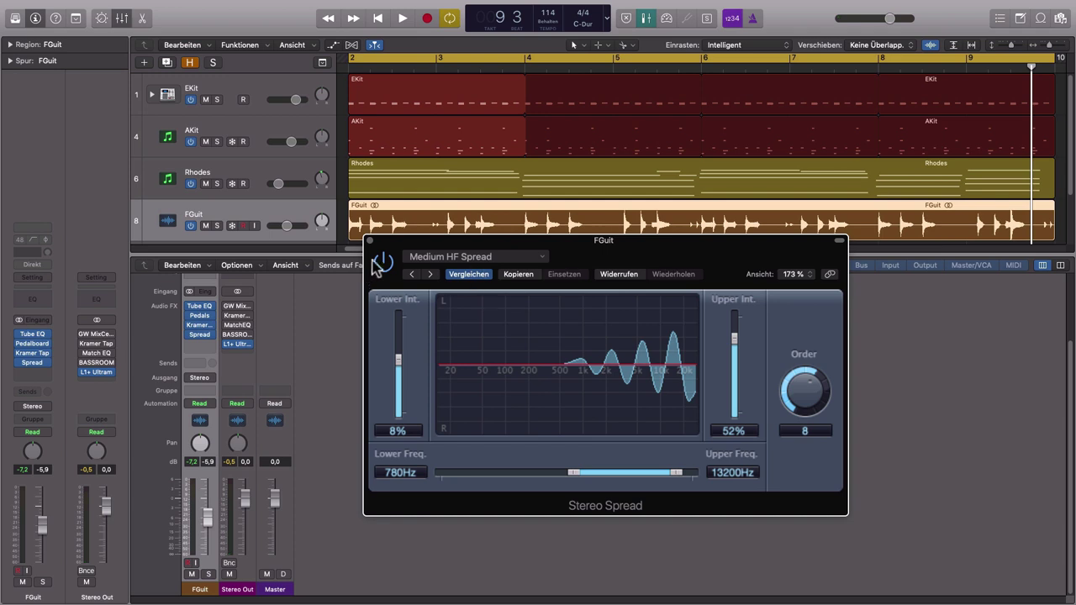
Step: During playback, raise Stereo Spread's upper intensity to 54%, then stop and close the plug-in window
key("space")
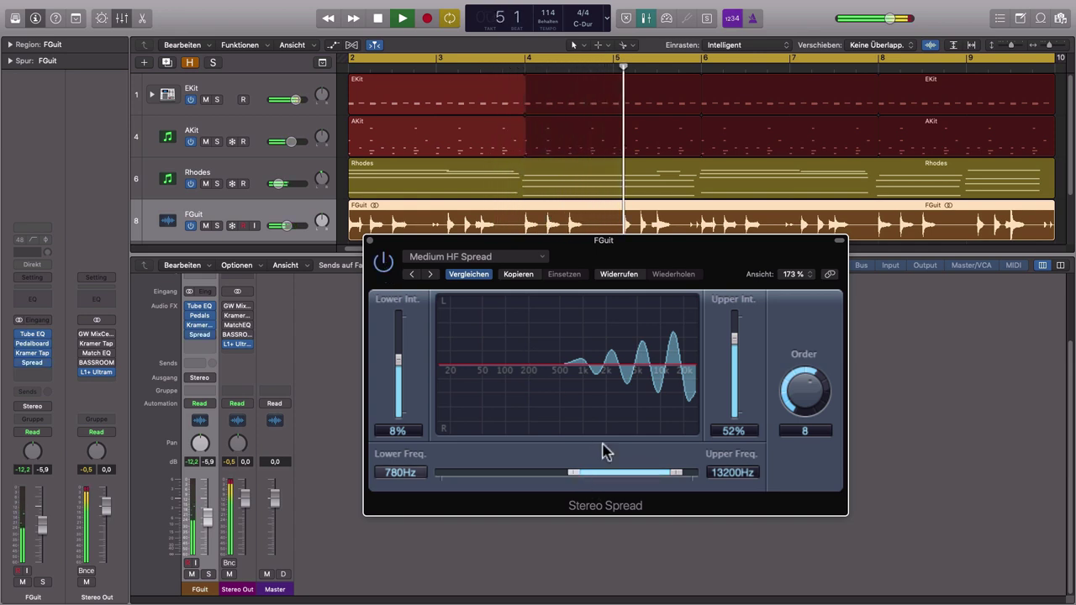
left_click_drag(734, 341, 734, 336)
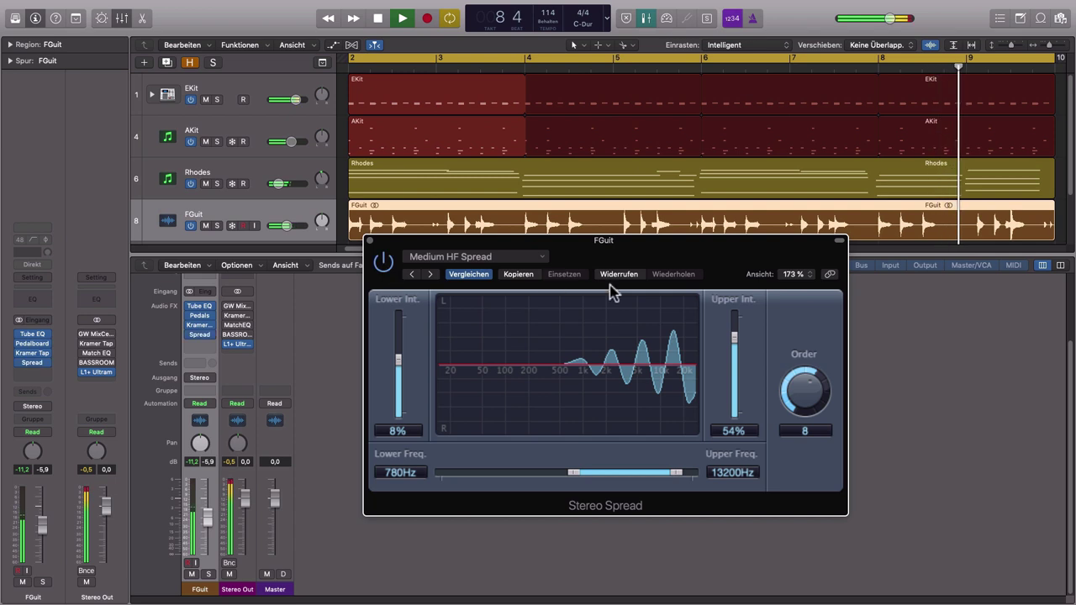
key("space")
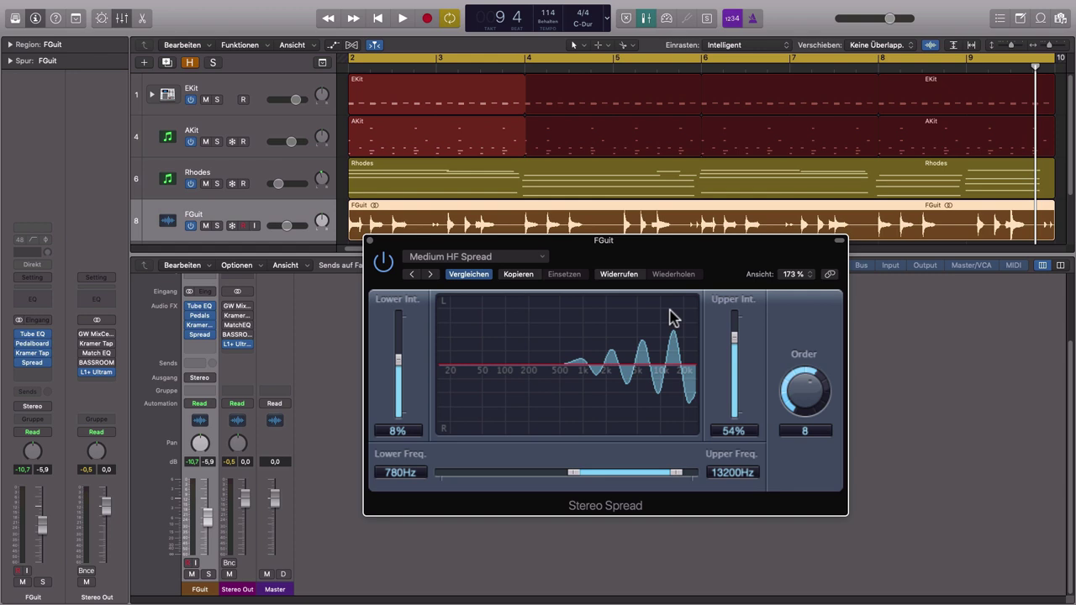
left_click(370, 241)
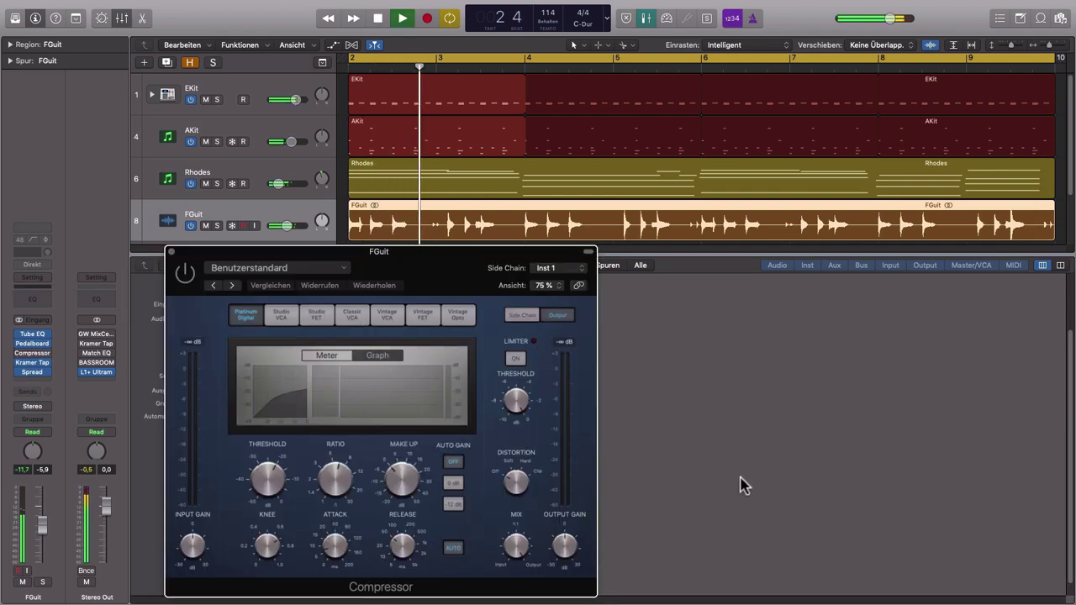
Step: Enable the FGuit Compressor sidechained to Inst 1 during playback, listen to the ducking, and stop playback
left_click(185, 274)
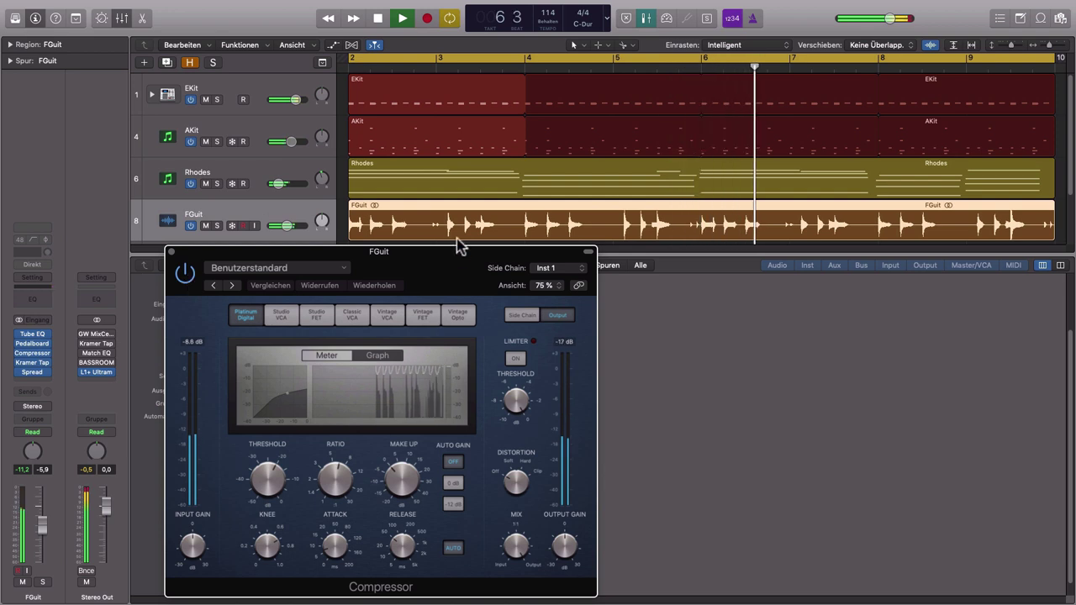
key("space")
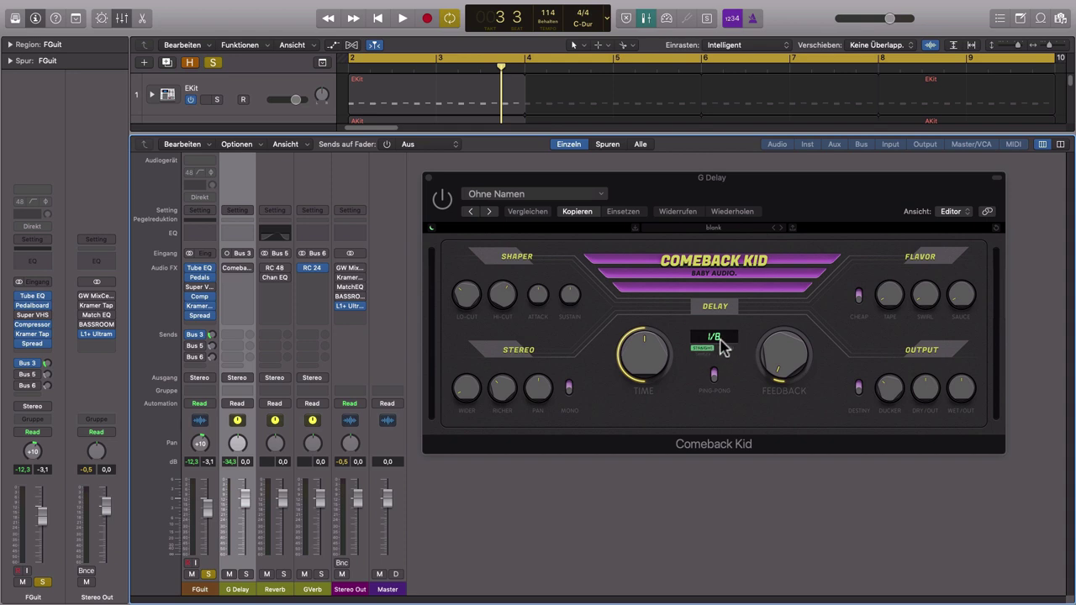
Step: Play the soloed guitar, enable Comeback Kid on the G Delay channel to hear the delay, and stop playback
key("space")
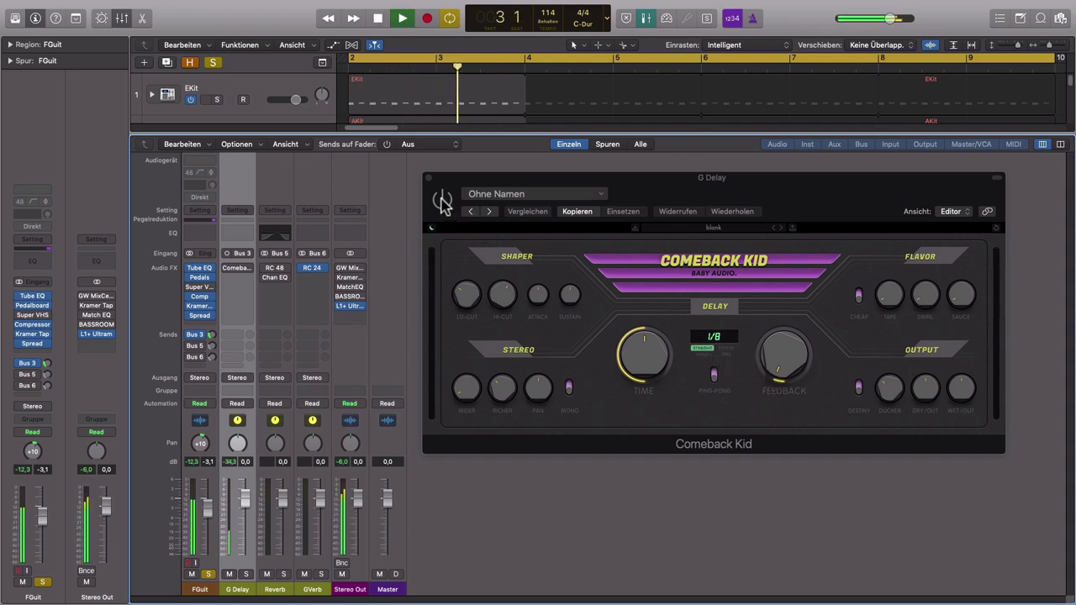
left_click(443, 204)
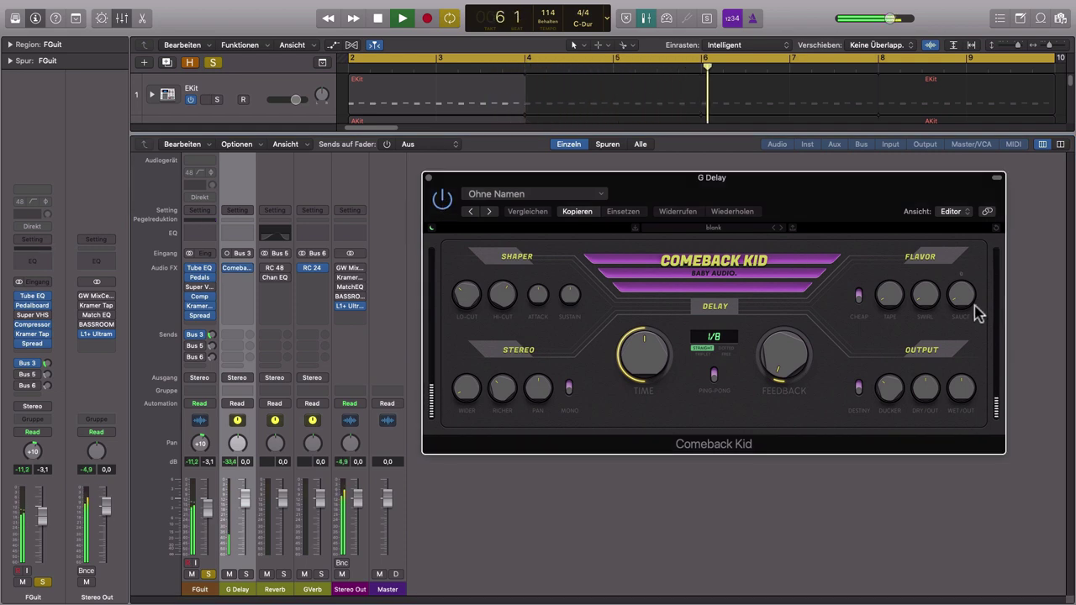
key("space")
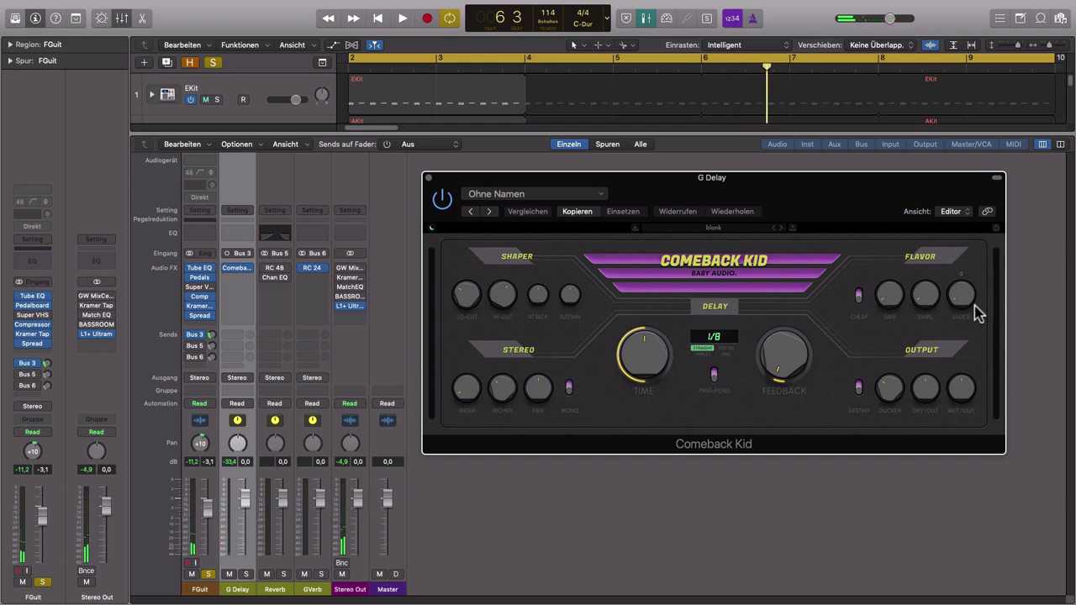
Step: Open the RC 48 on the Reverb channel, close the Comeback Kid window, and inspect the Guitar Room settings
left_click(275, 591)
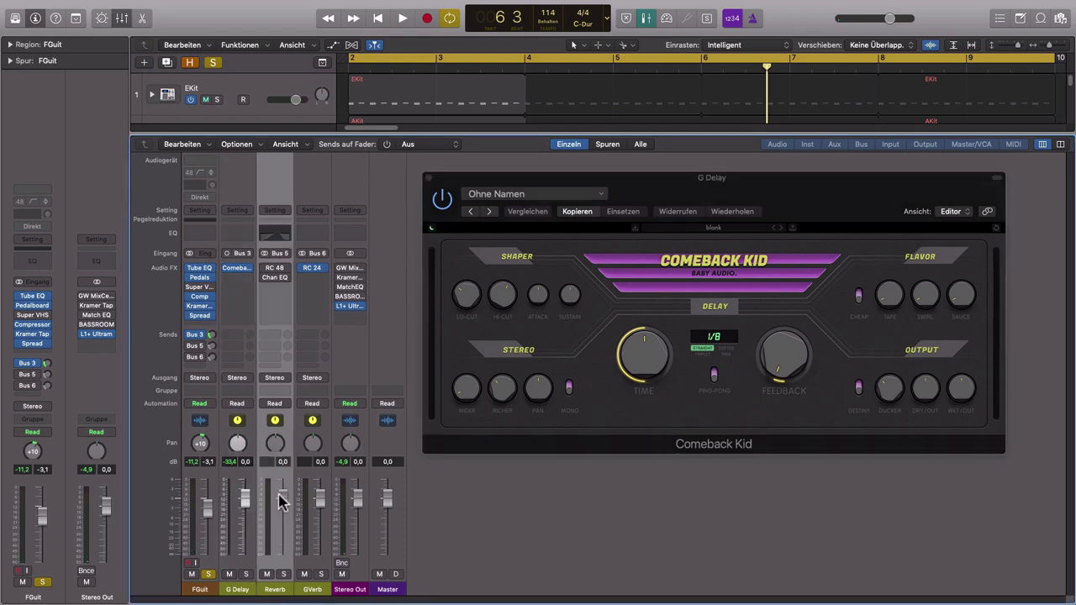
left_click(275, 269)
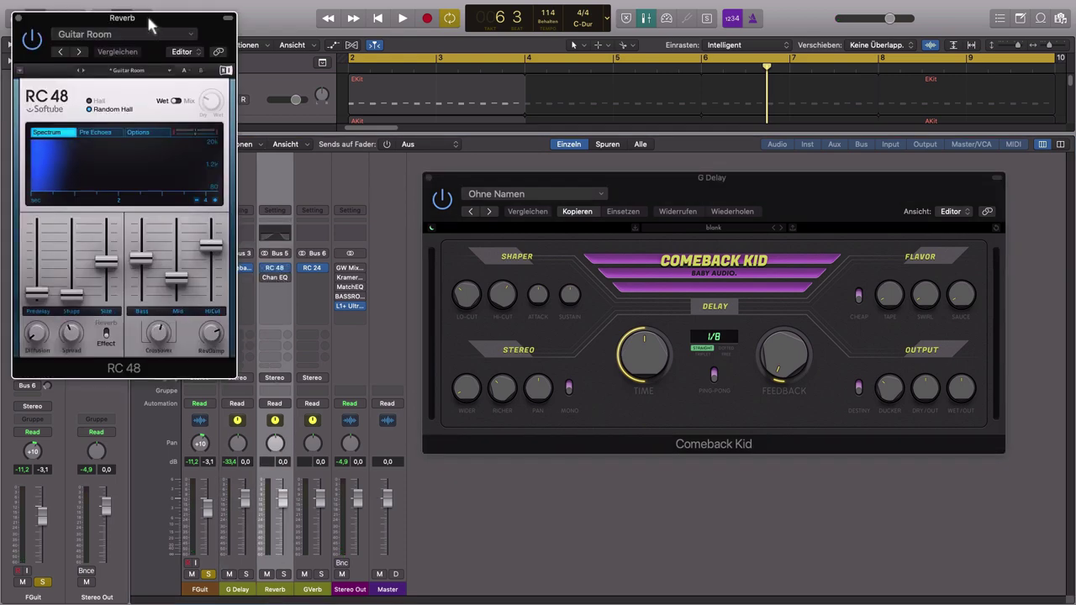
left_click_drag(145, 20, 853, 176)
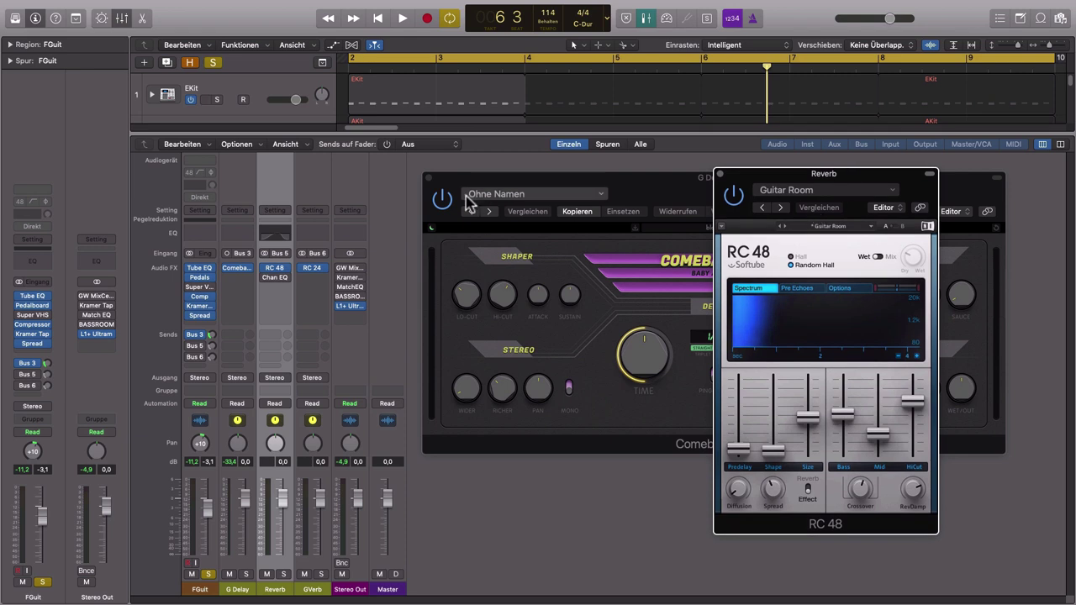
left_click(428, 177)
left_click_drag(892, 176, 683, 177)
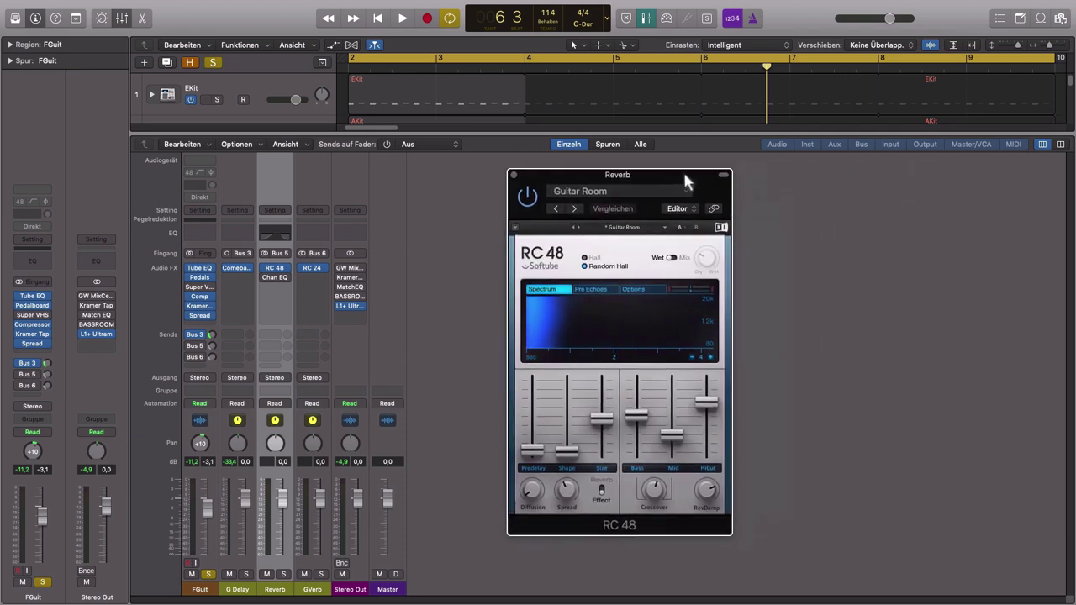
mouse_move(658, 437)
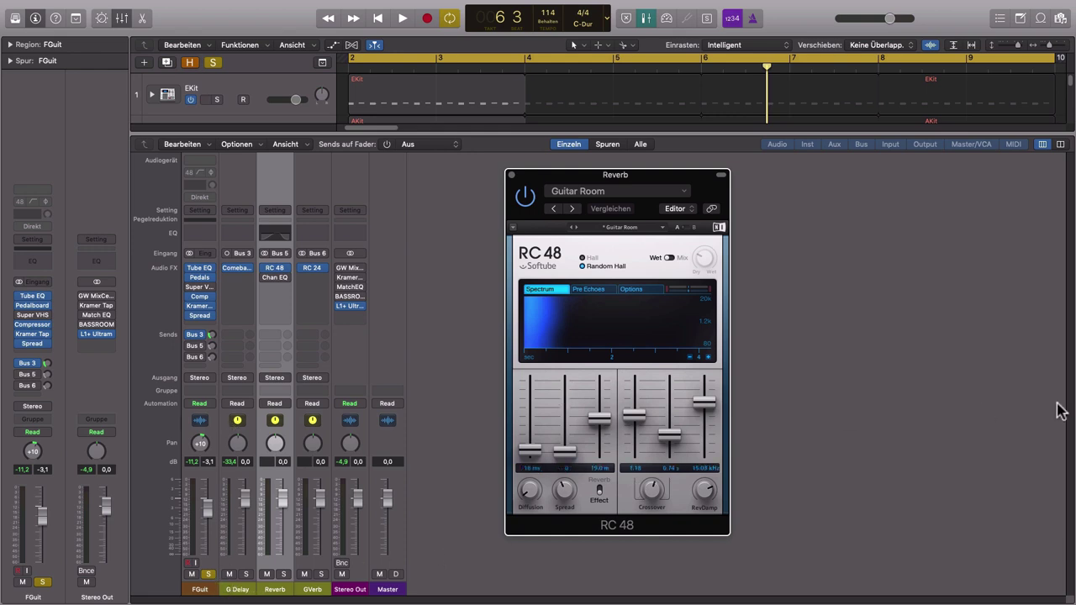
Step: During playback, activate FGuit's Bus 5 send to the Reverb channel and take the guitar out of solo
key("space")
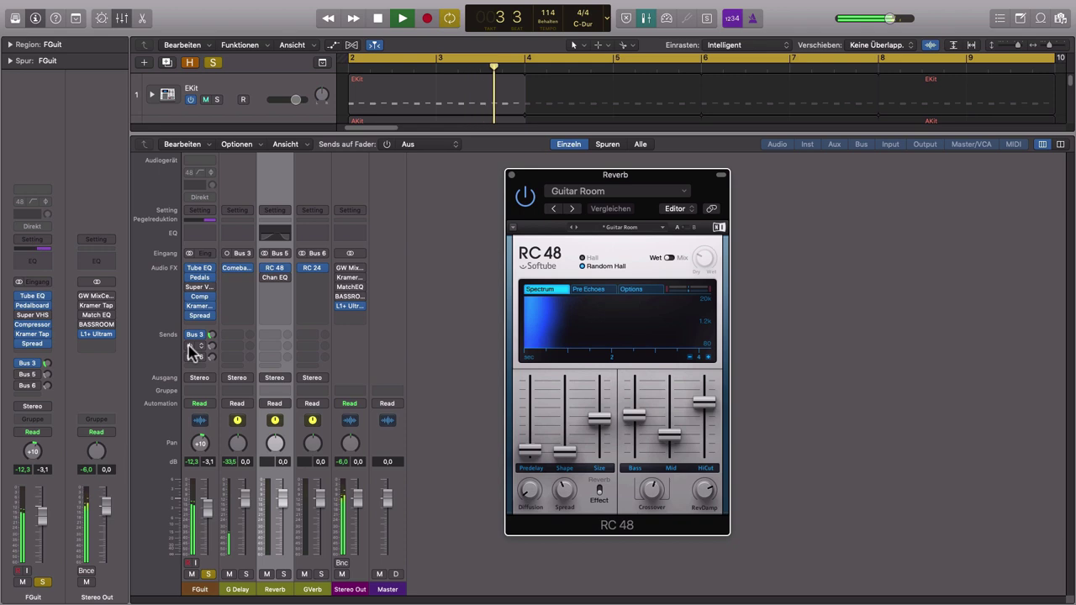
left_click(189, 347)
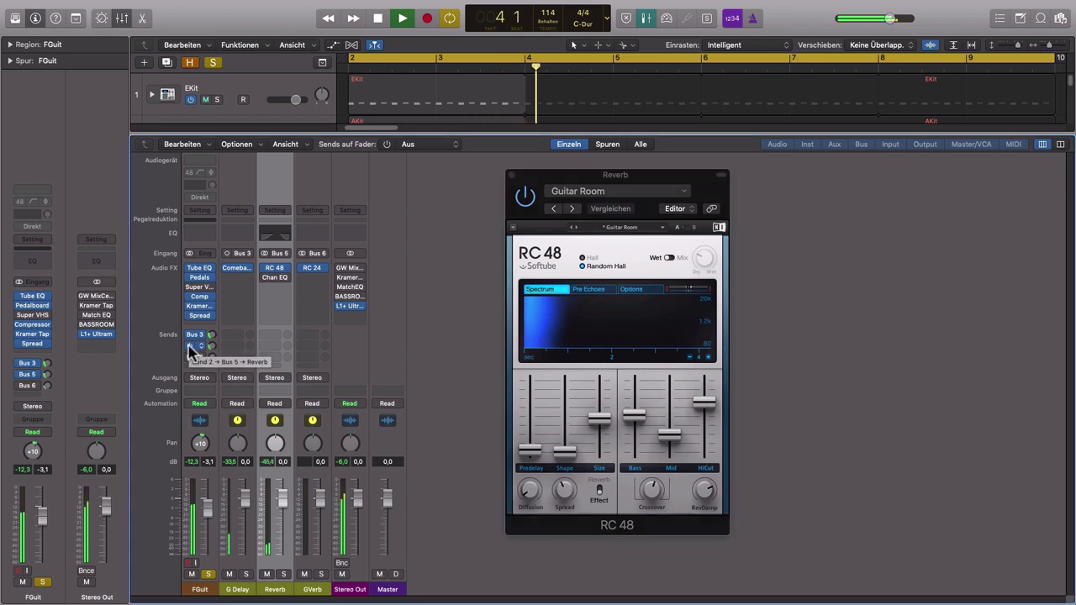
left_click(208, 574)
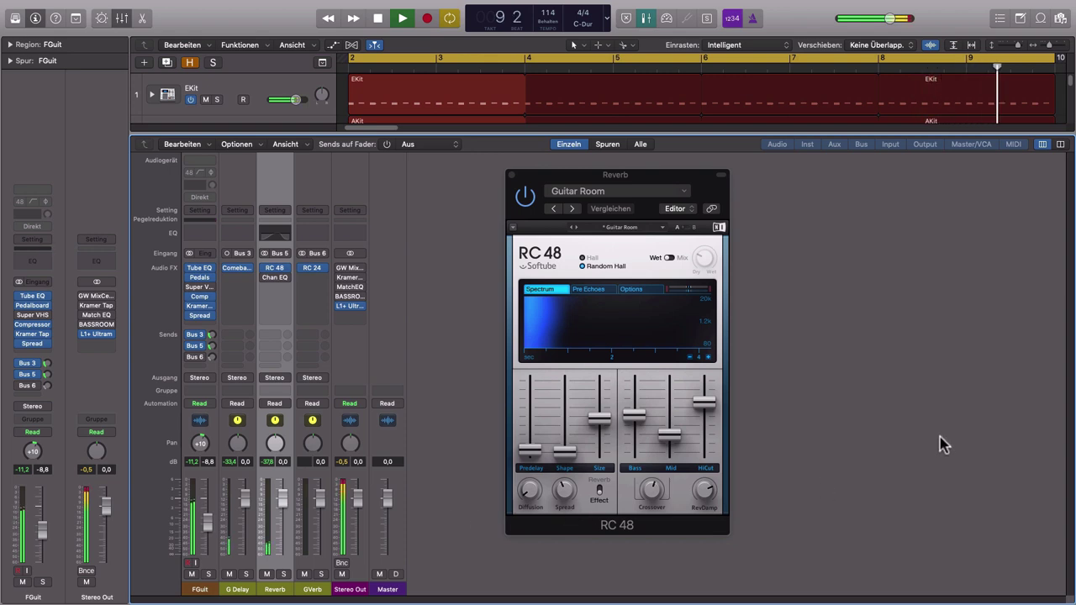
Step: Enable the Channel EQ after RC 48 on the Reverb channel and stop playback
left_click(266, 277)
key("space")
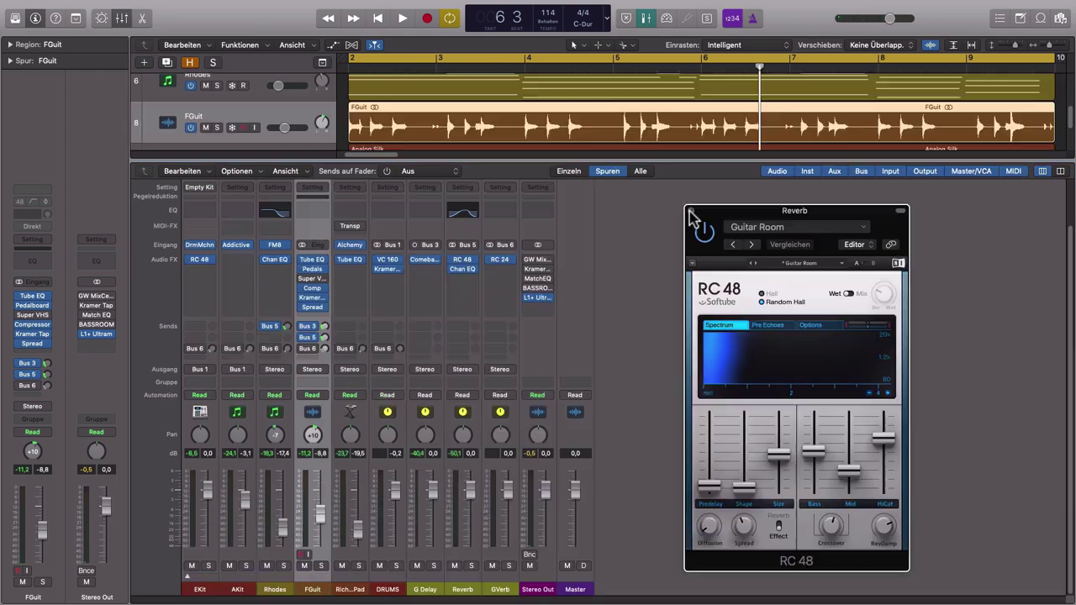
Step: Close the RC 48 window, shrink the mixer to reveal the Rich String Pad track, and open its Alchemy instrument
left_click(690, 216)
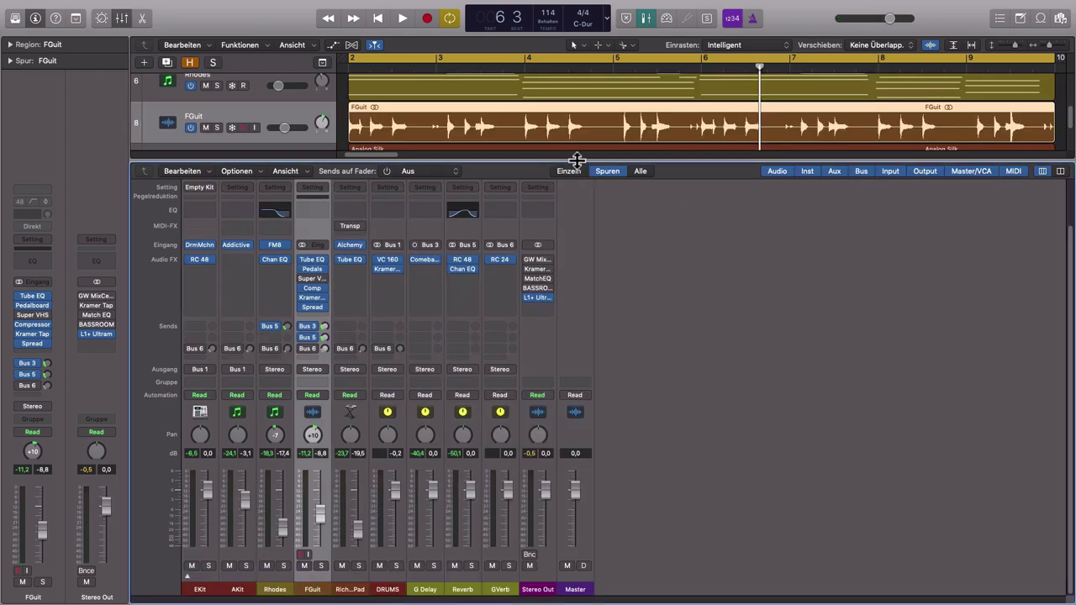
left_click_drag(577, 159, 604, 574)
left_click(252, 269)
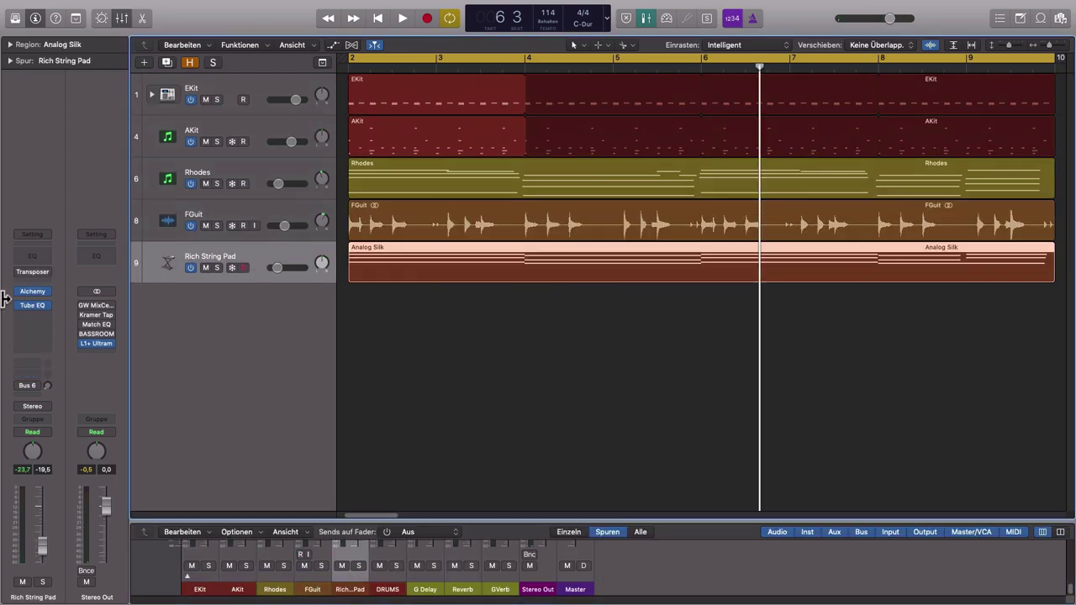
left_click(39, 294)
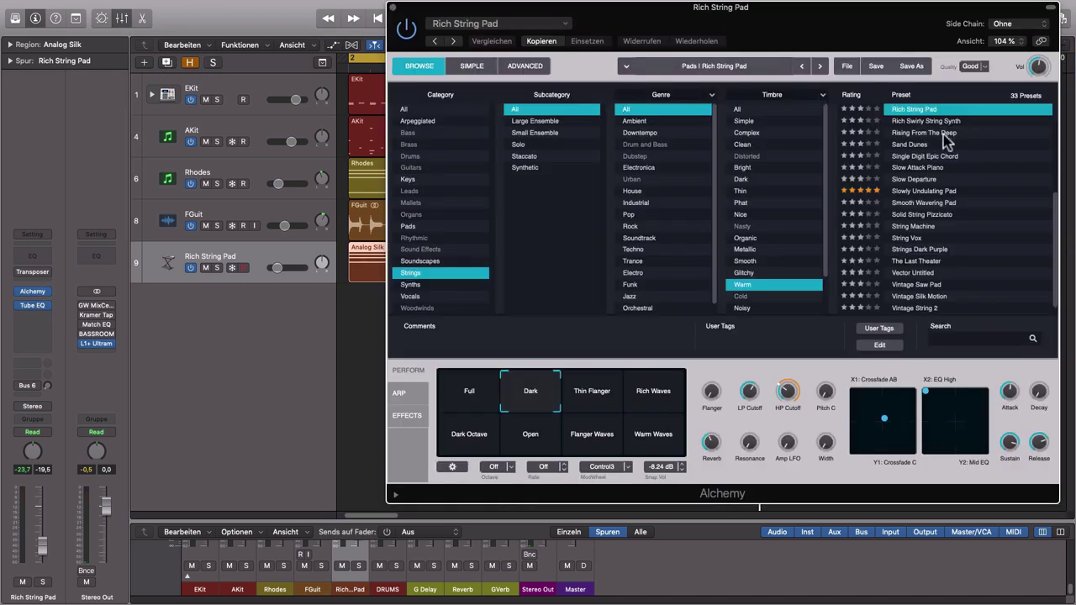
Step: Enlarge the mixer, play the full groove with plug-in windows hidden, and mute Rich String Pad to hear the mix without it
left_click_drag(255, 522, 264, 156)
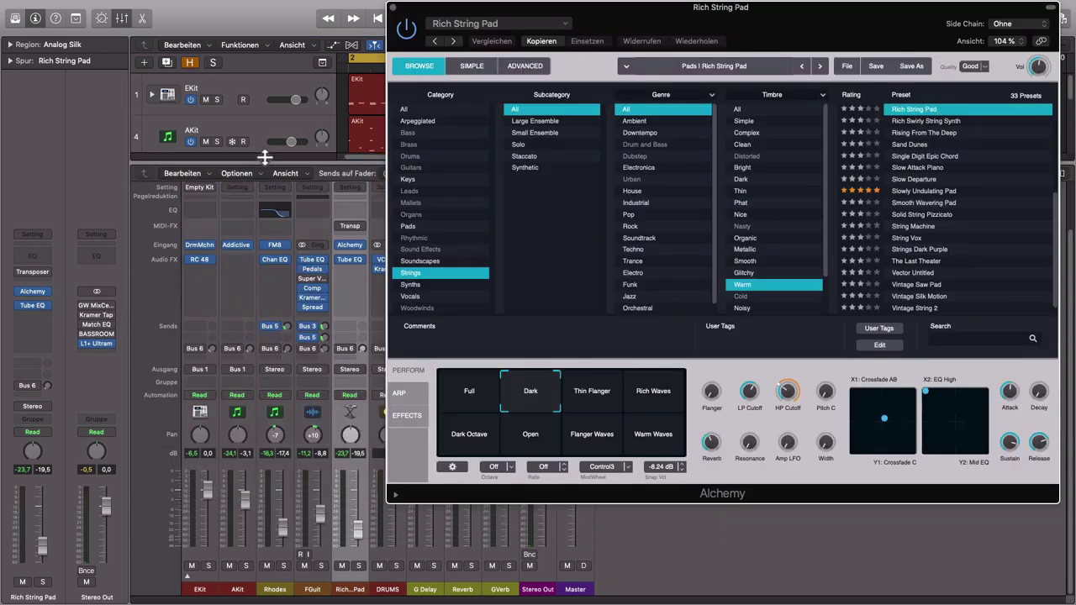
left_click(359, 567)
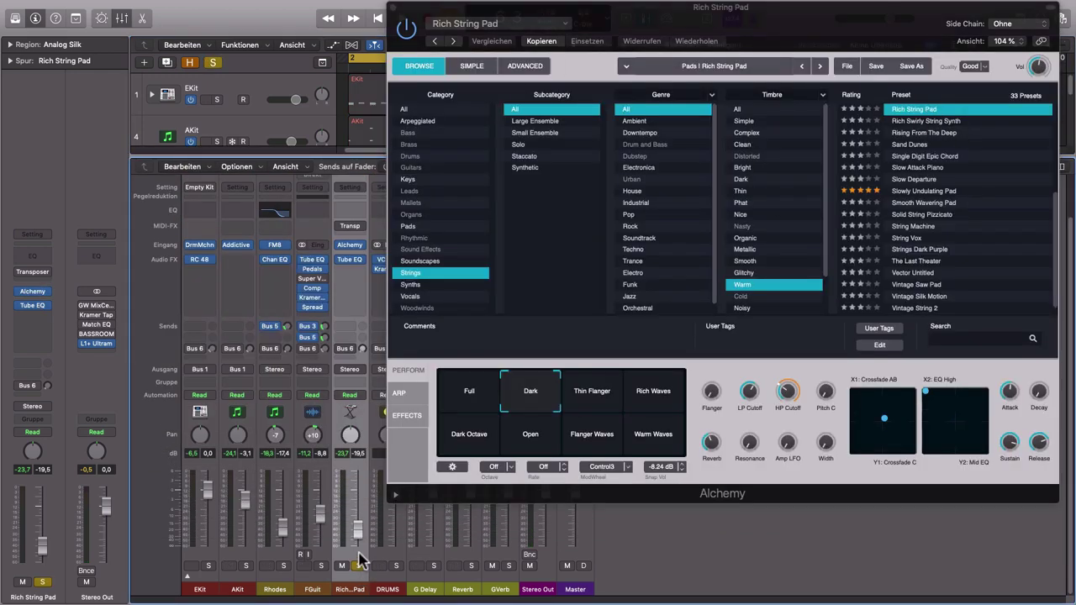
left_click(359, 566)
key("space")
key("v")
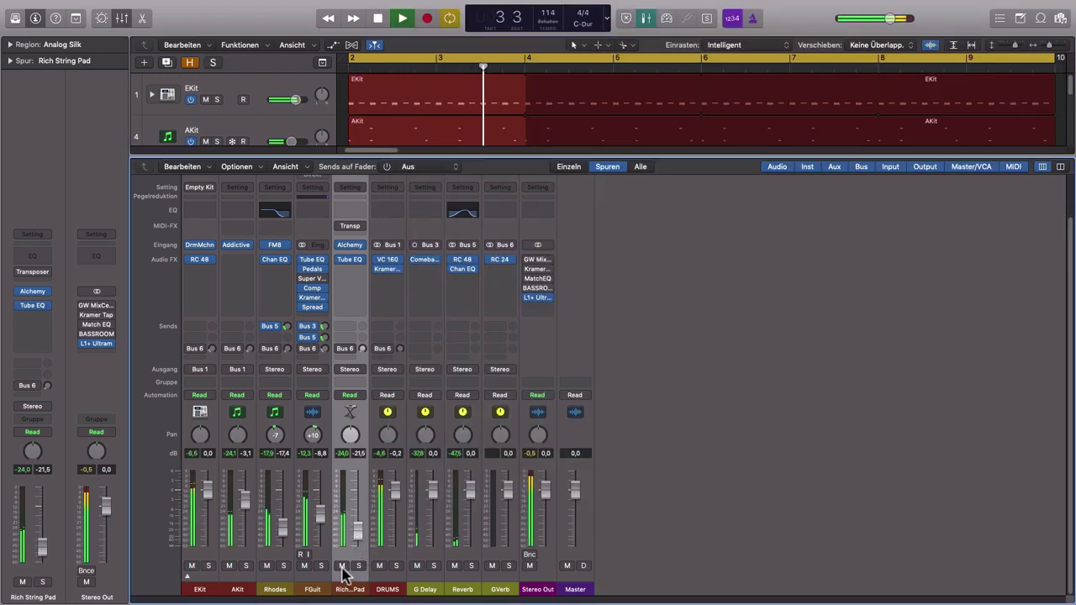
left_click(342, 567)
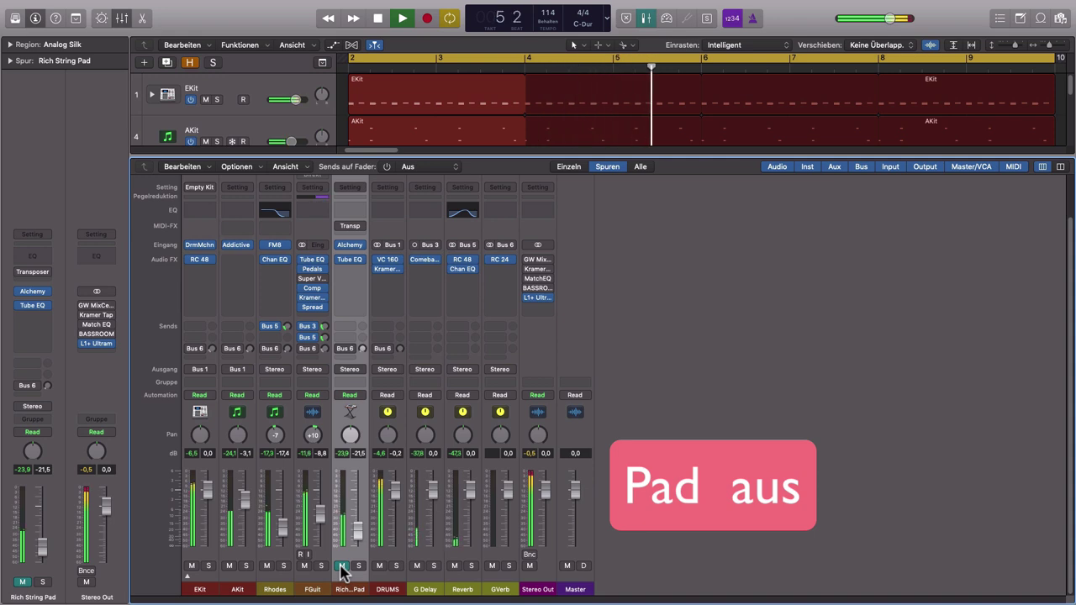
Step: Unmute Rich String Pad, then open GW MixCentric and Kramer Master Tape from Stereo Out and arrange their windows beside the mixer
left_click(343, 567)
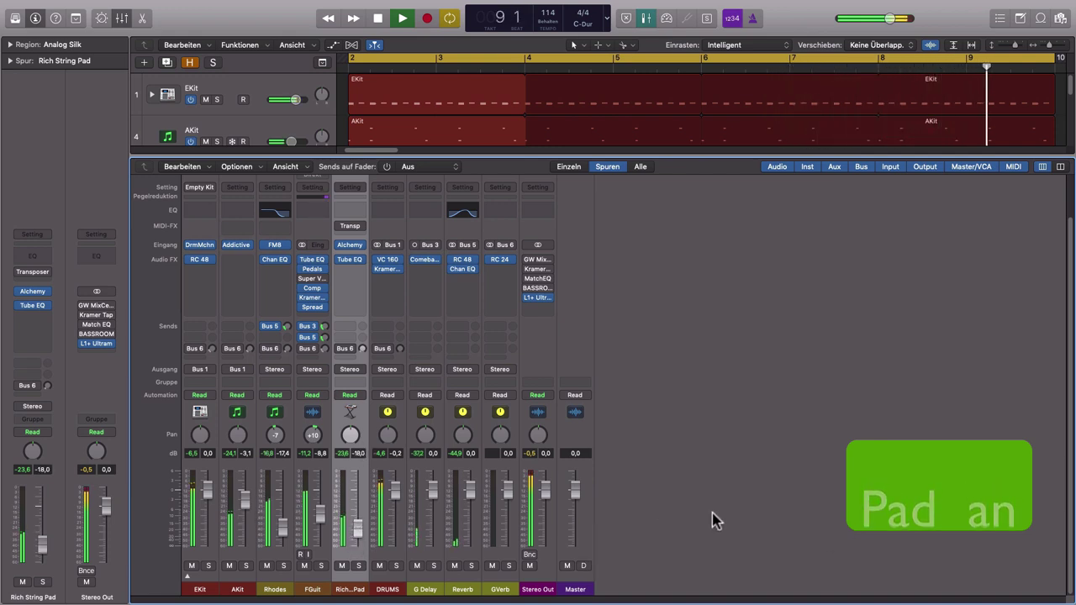
left_click(546, 591)
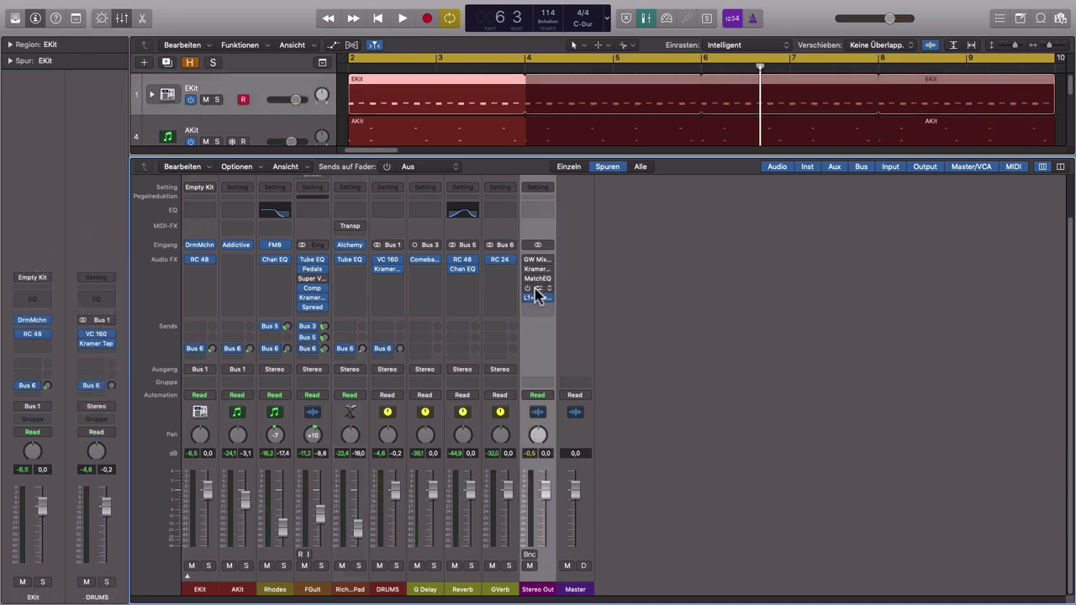
left_click(535, 260)
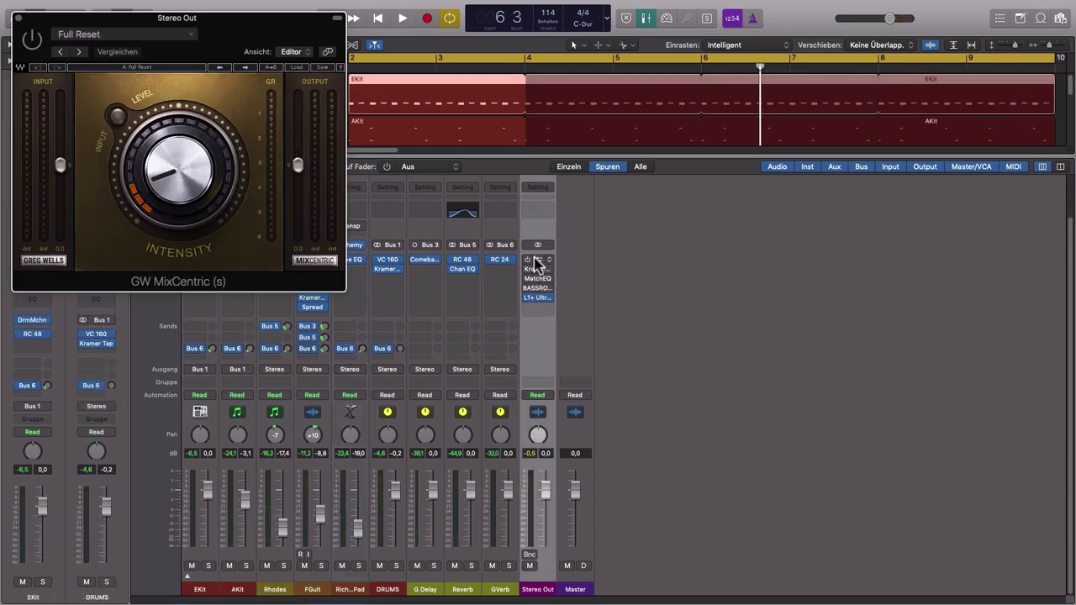
left_click_drag(253, 18, 954, 16)
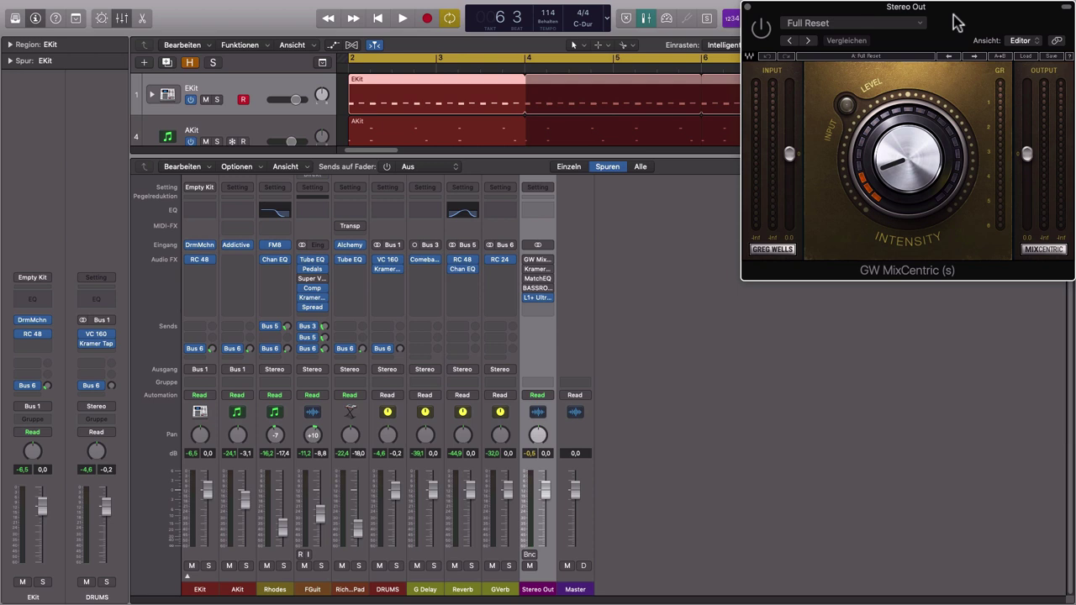
left_click(539, 270)
left_click_drag(334, 20, 977, 290)
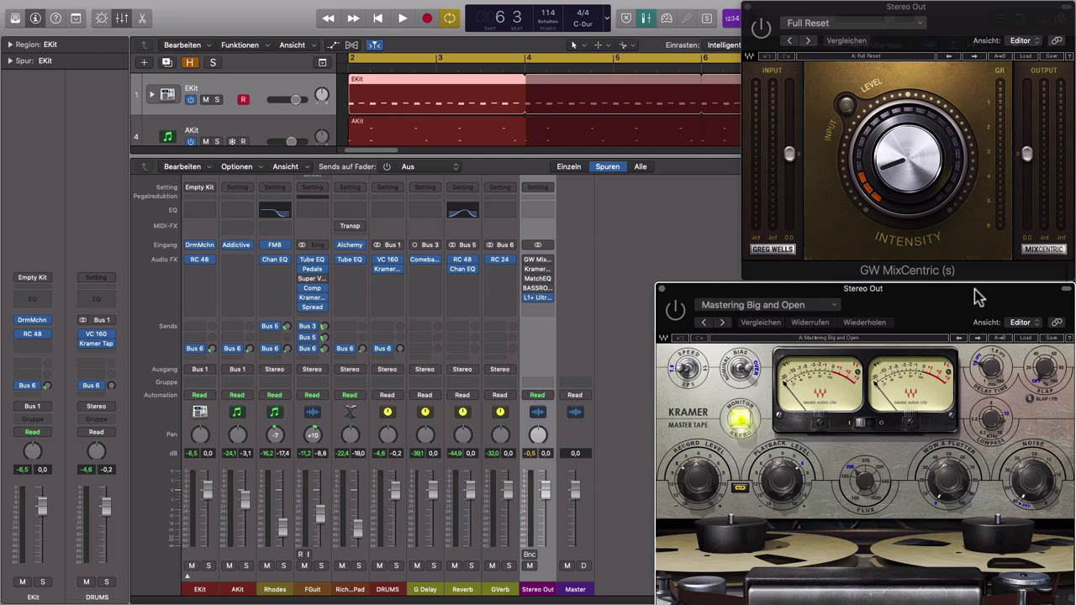
Step: During playback, enable GW MixCentric and Kramer Master Tape on Stereo Out, and set MixCentric's input level to -0.3
key("space")
left_click(761, 31)
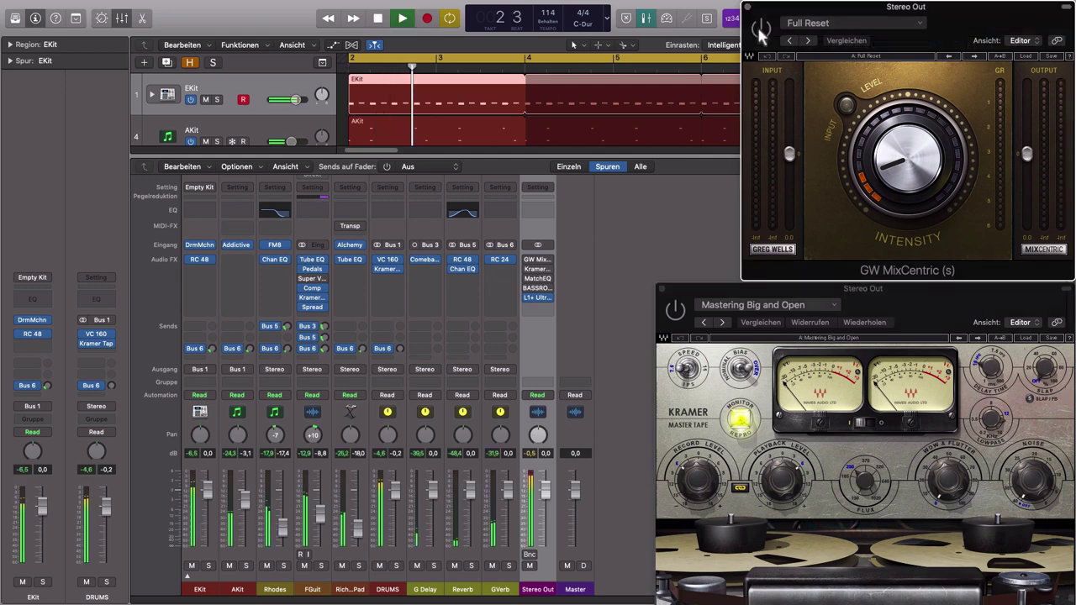
left_click(761, 31)
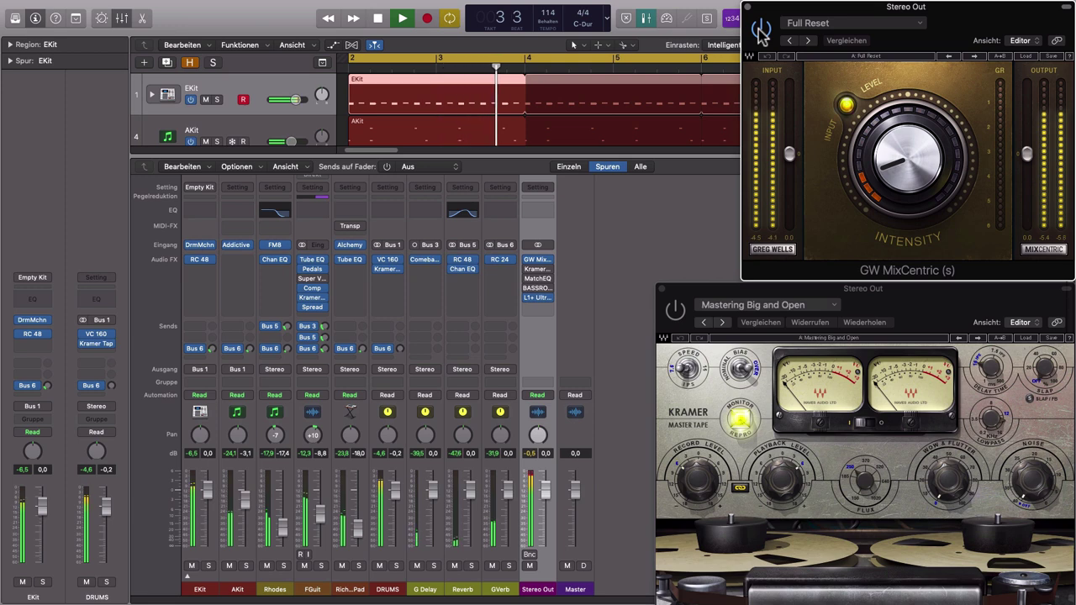
left_click(676, 311)
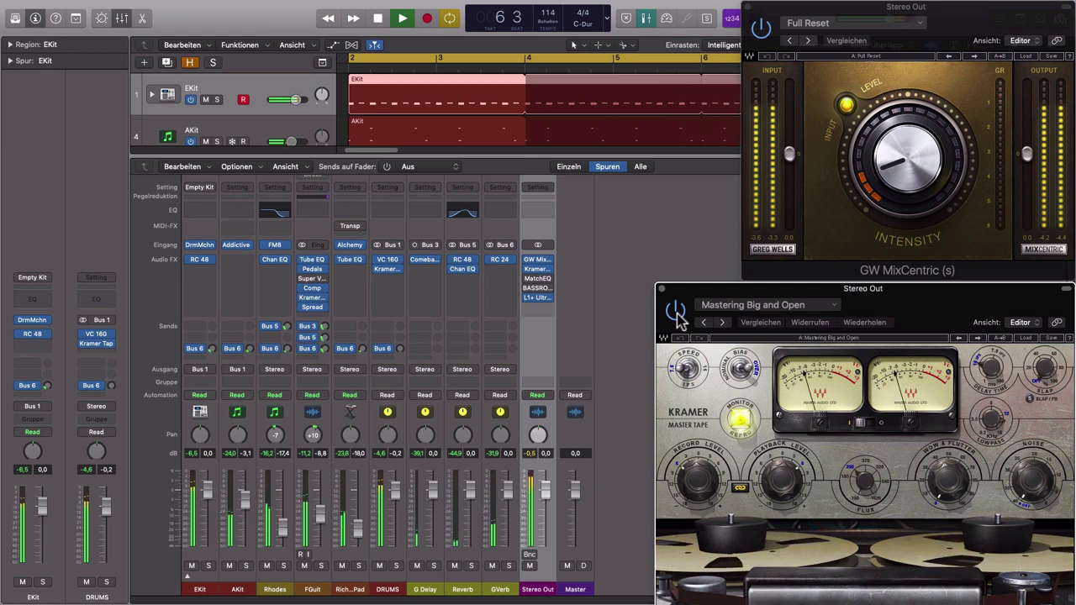
left_click(790, 155)
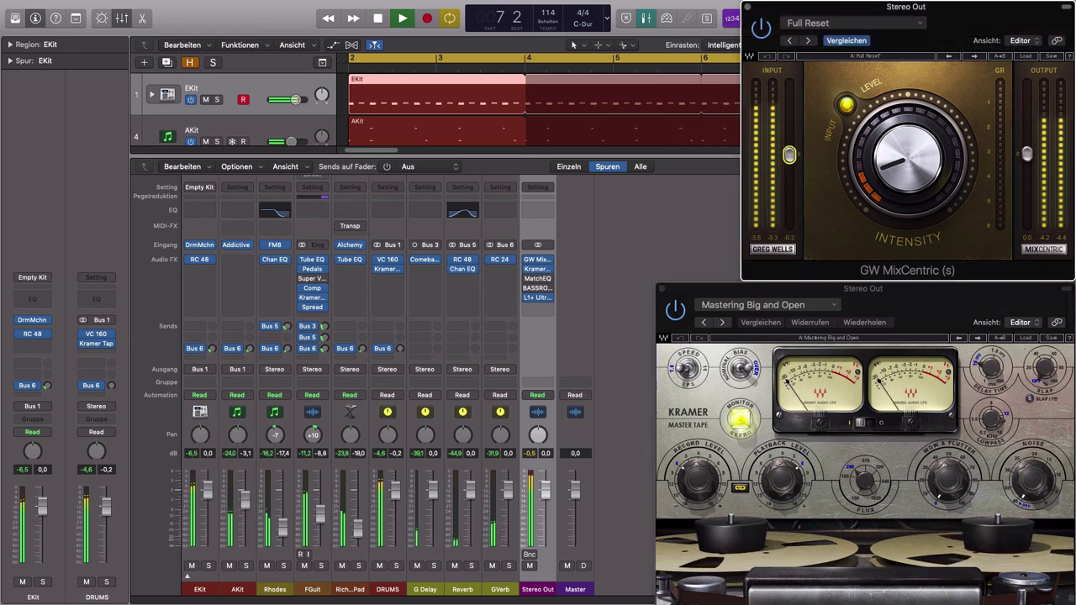
key("space")
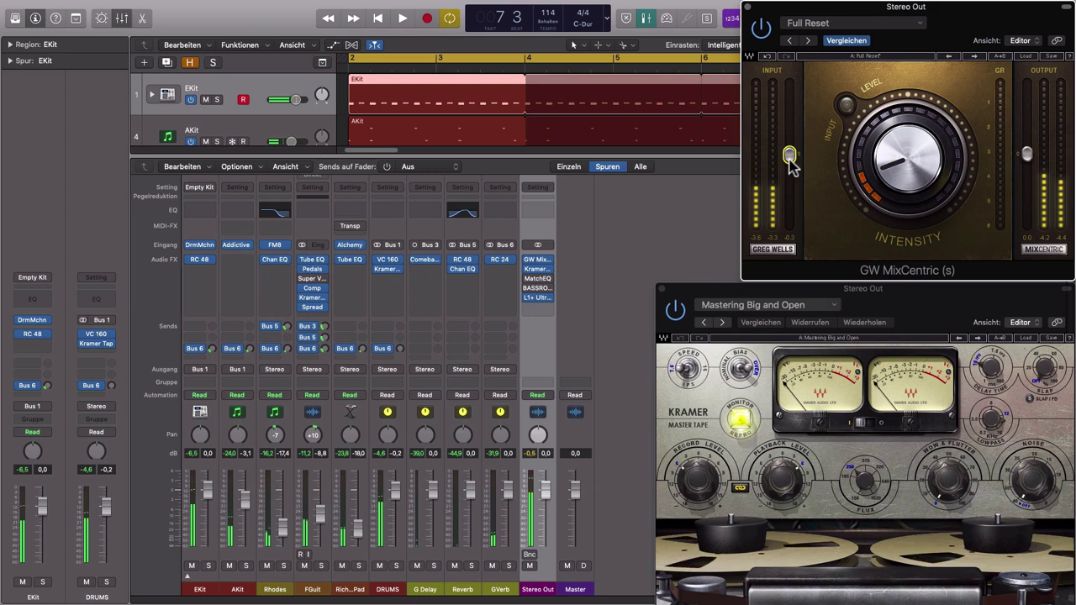
Step: Open Match EQ on Stereo Out beside the other plug-in windows and enable it during playback
left_click(539, 279)
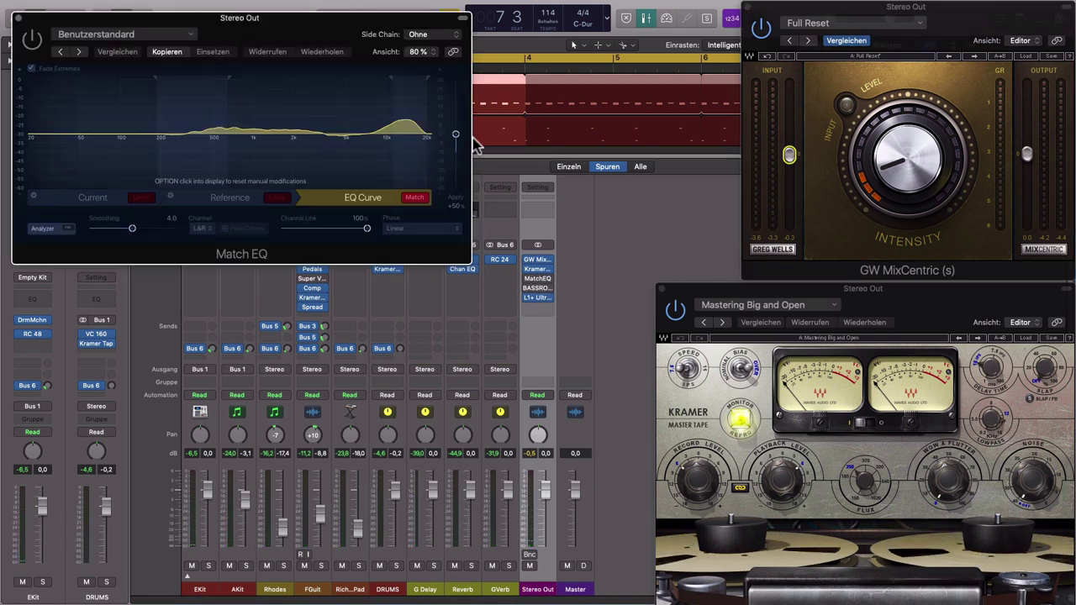
left_click_drag(310, 20, 541, 7)
left_click_drag(572, 7, 580, 7)
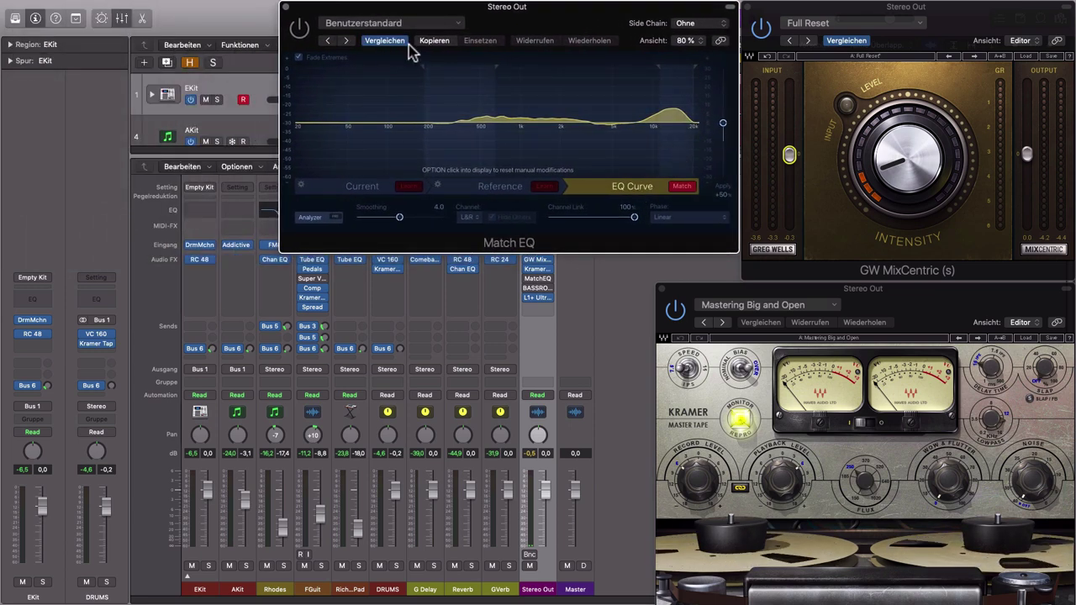
key("space")
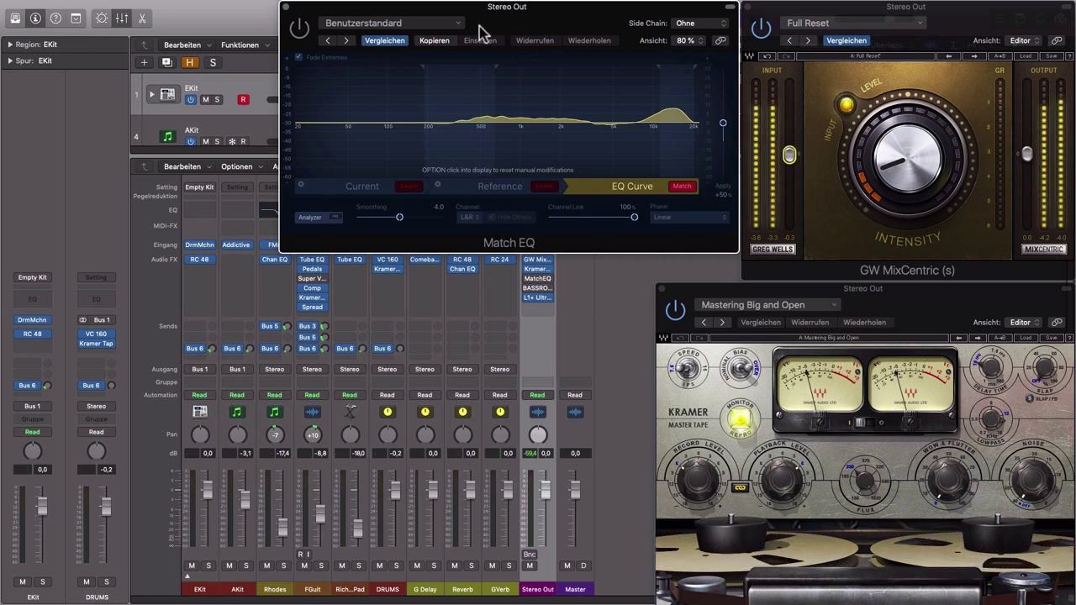
left_click(301, 32)
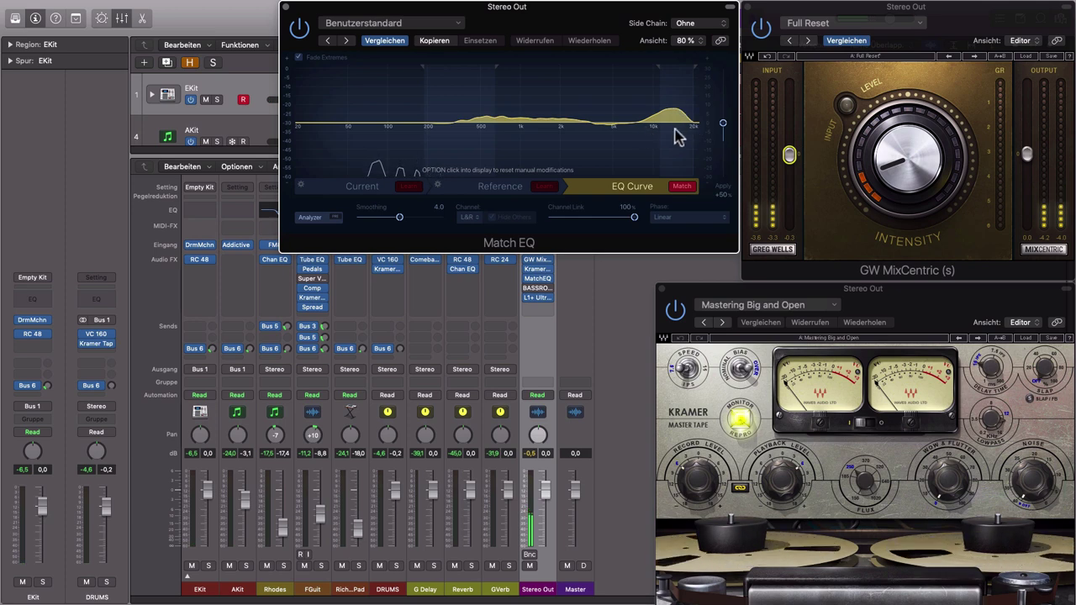
Step: Open BASSROOM on Stereo Out, close the other plug-in windows, and place it clear of the mixer channels
left_click(538, 288)
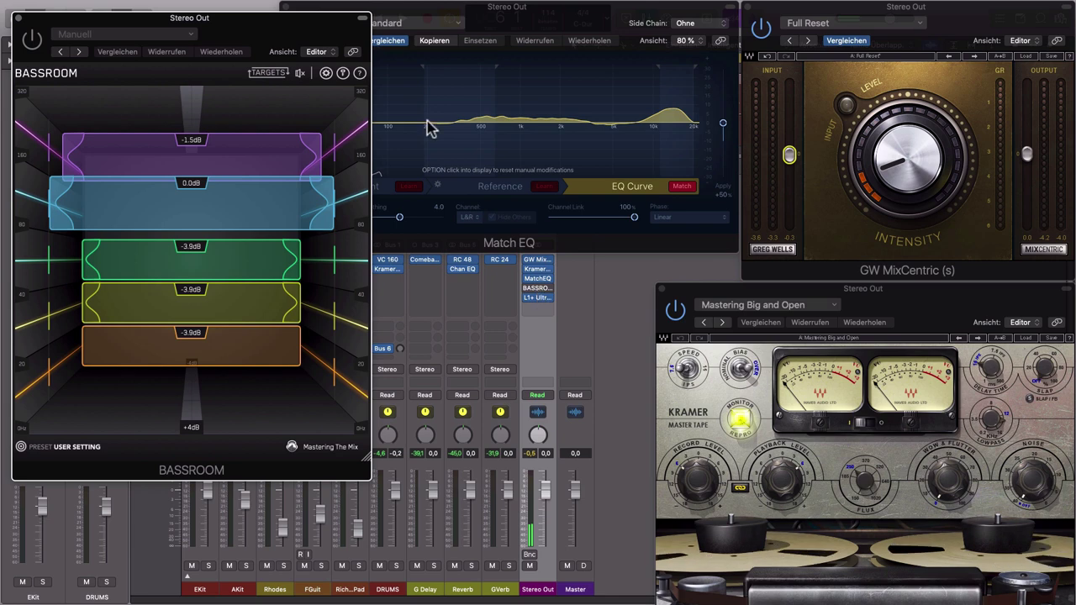
left_click(748, 7)
left_click(661, 288)
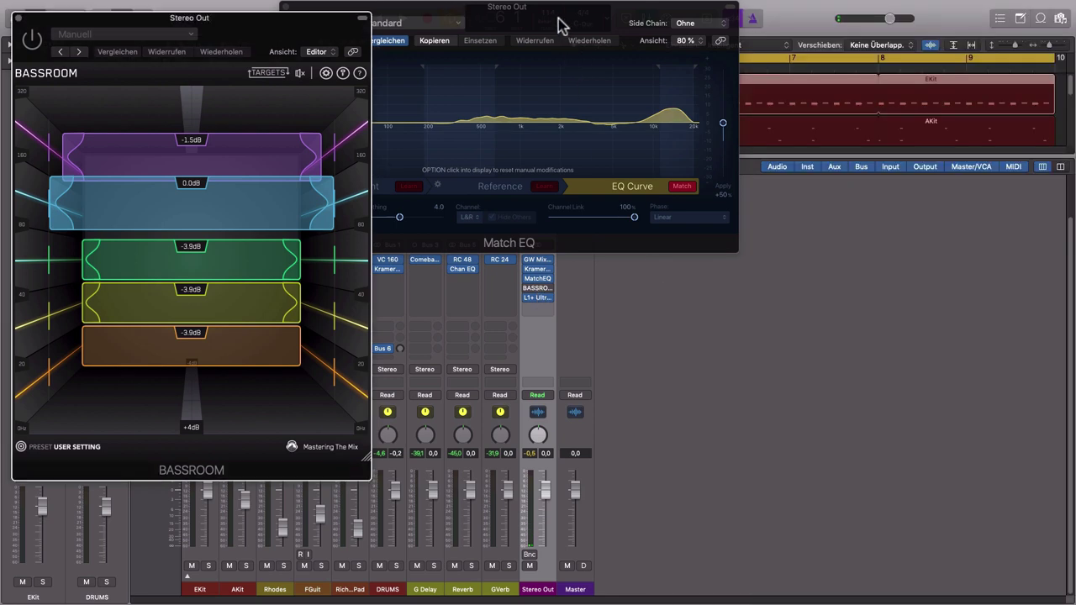
left_click_drag(559, 23, 875, 69)
left_click(603, 52)
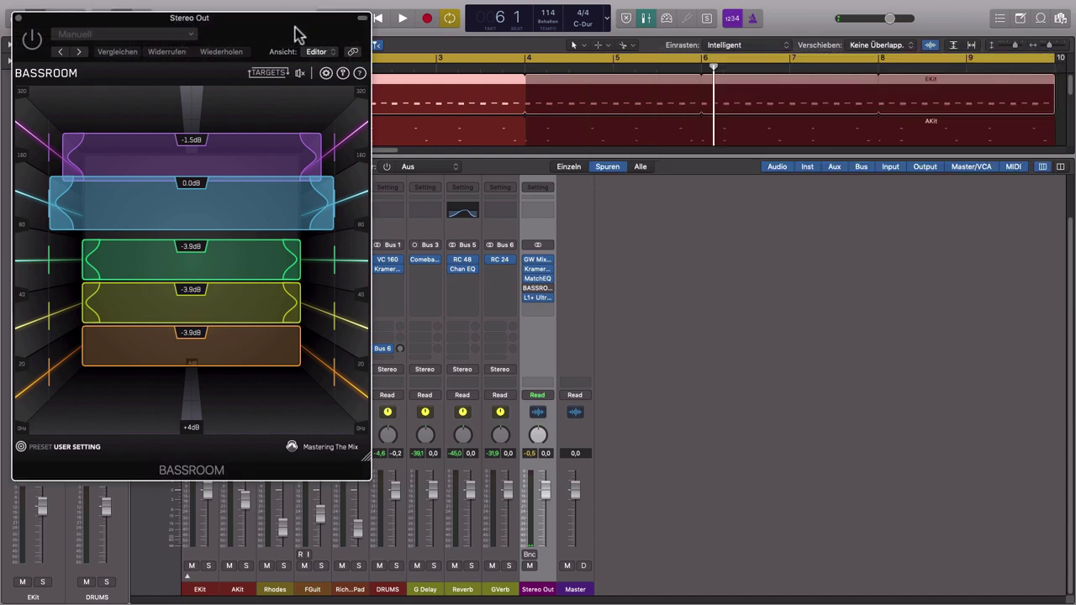
left_click_drag(295, 34, 903, 109)
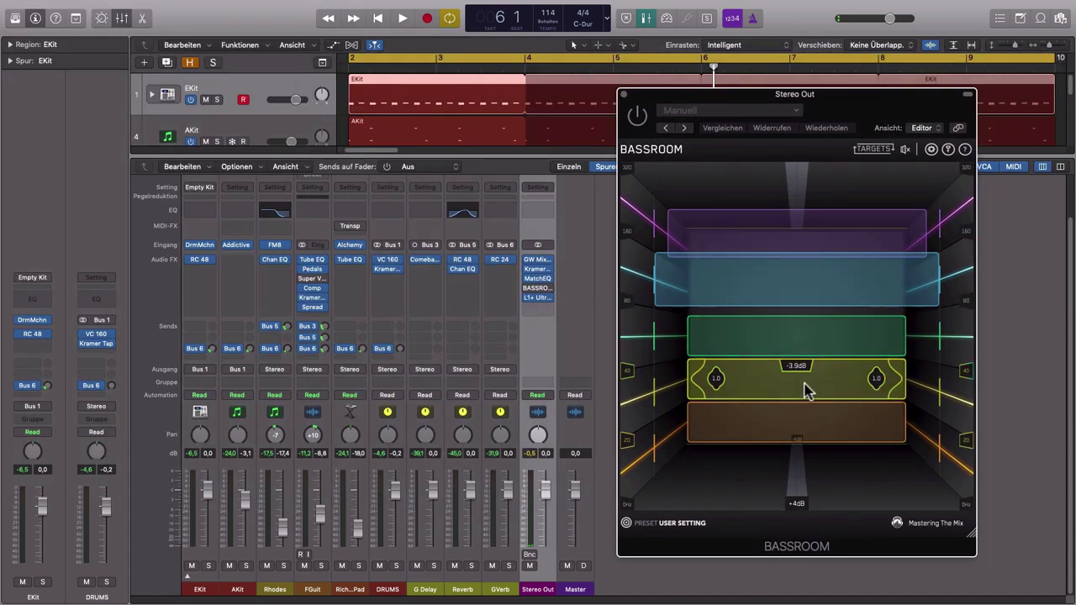
Step: Examine BASSROOM's preset categories and close the list
left_click(686, 529)
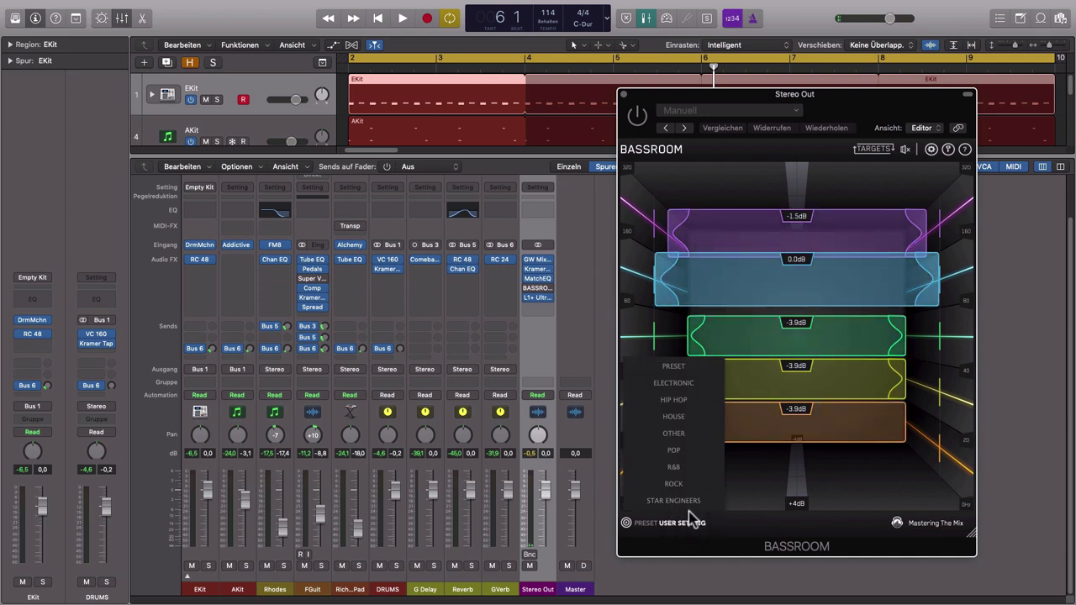
mouse_move(683, 500)
left_click(1033, 460)
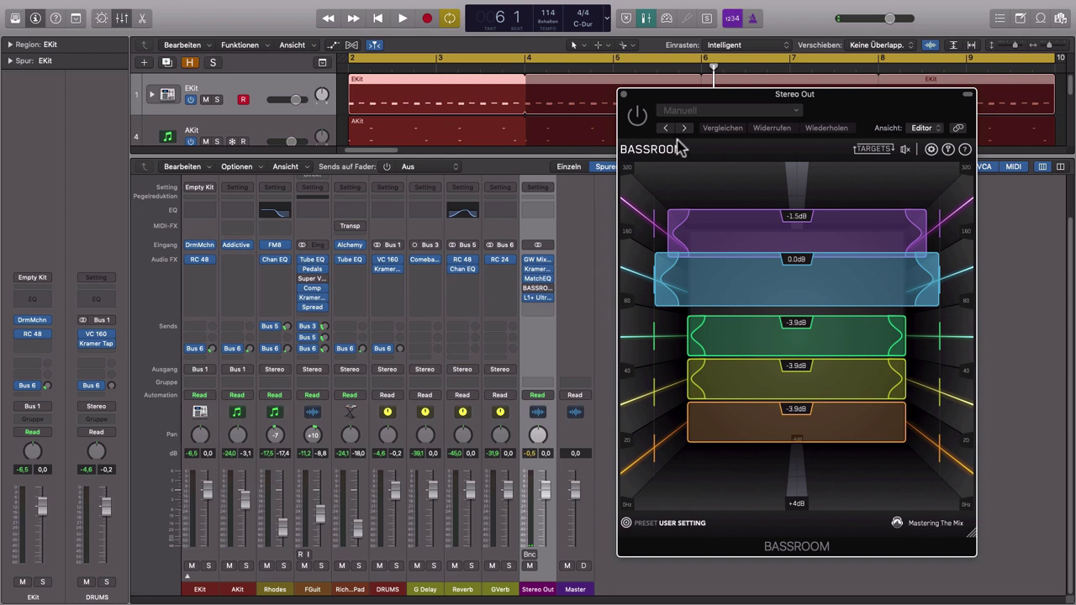
Step: During playback, enable BASSROOM on Stereo Out and raise its purple highest band to +1.5 dB
key("space")
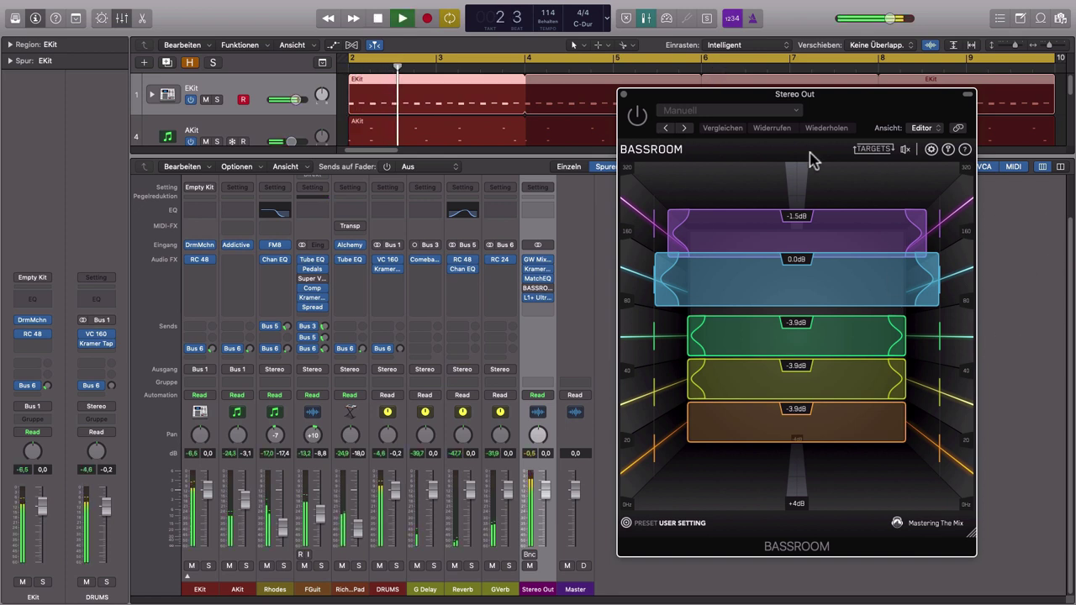
left_click(637, 120)
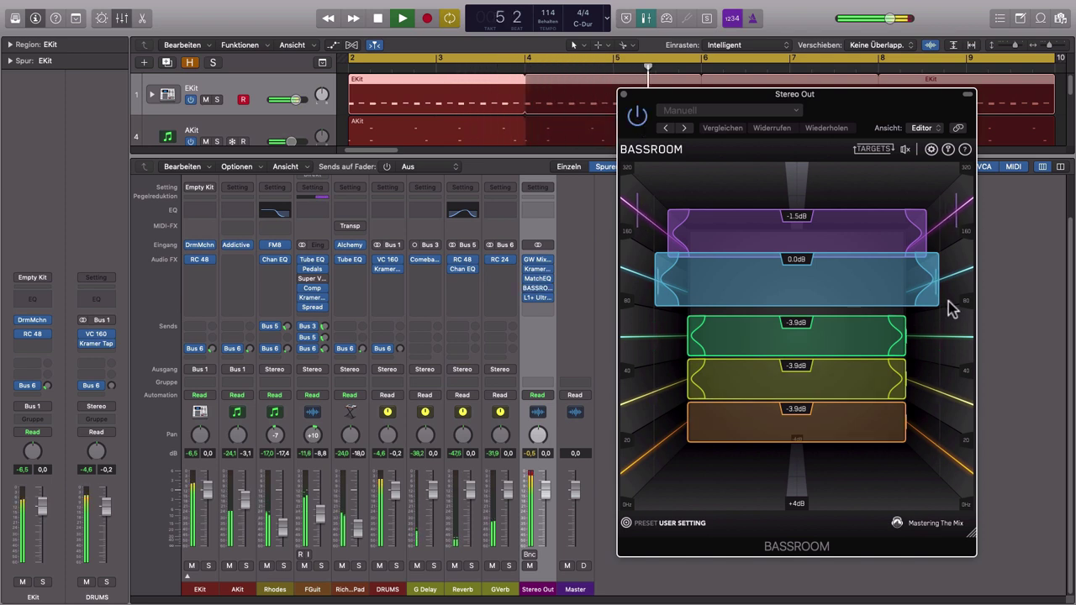
mouse_move(753, 303)
left_click_drag(745, 230, 742, 198)
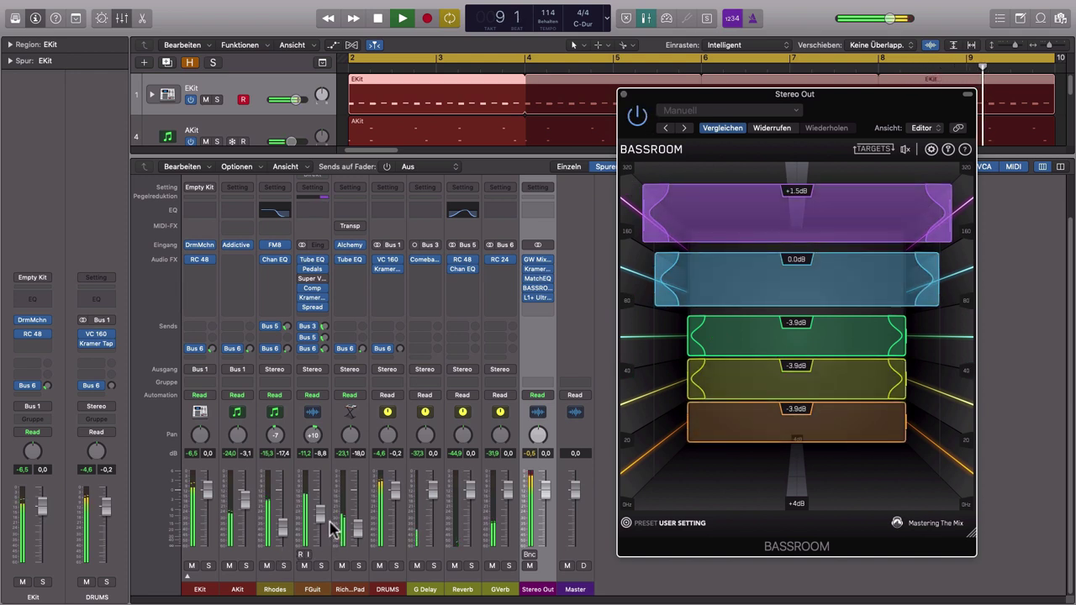
Step: Lower the FGuit channel's volume to -11.0 dB and stop playback
left_click_drag(323, 519, 327, 529)
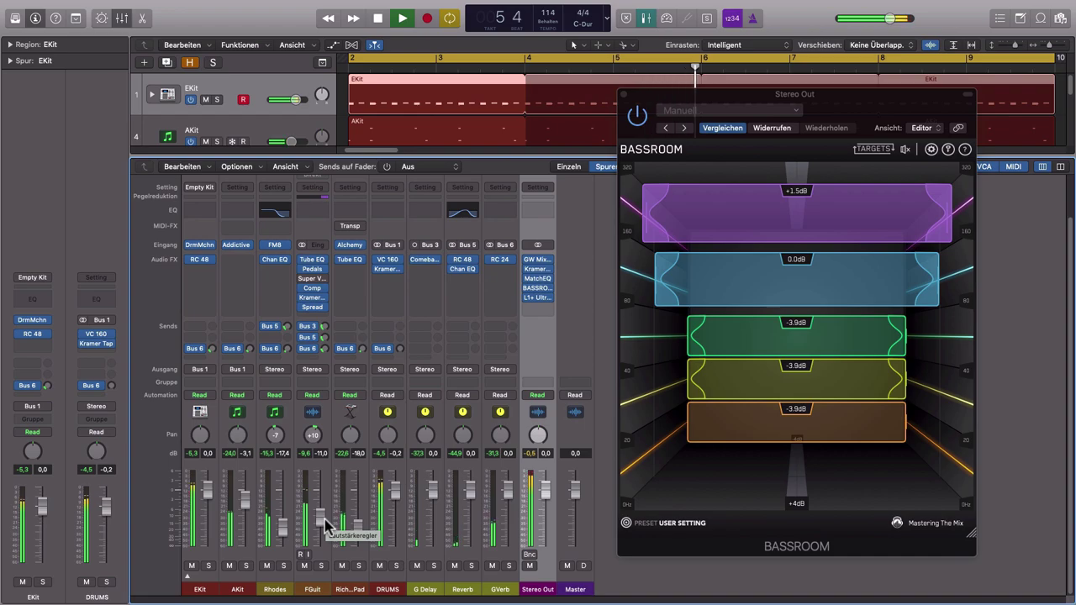
key("space")
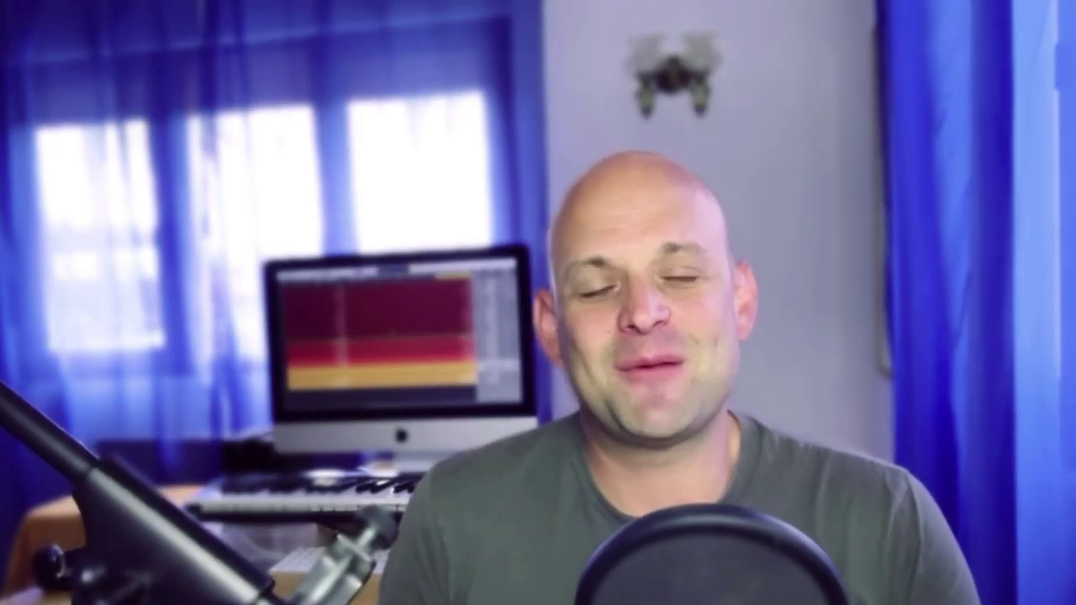